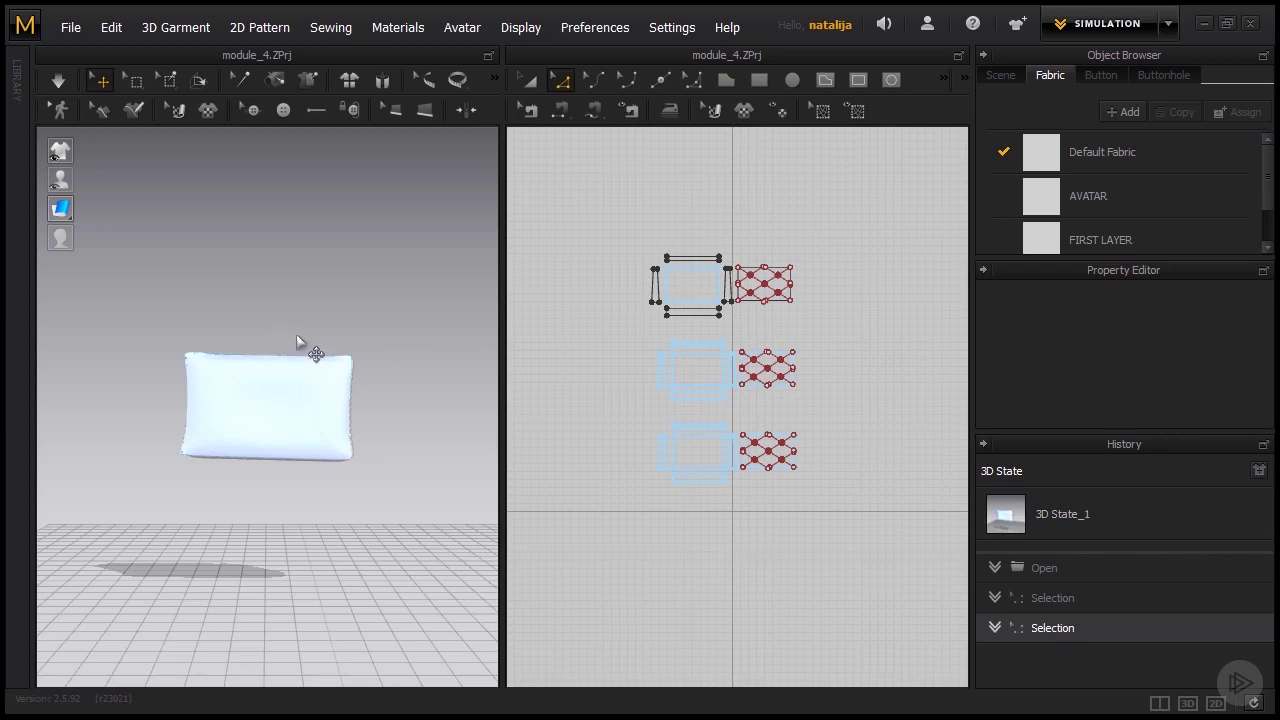
- Draw a rectangle pattern over the top of the main panel in the 2D window
left_click(760, 82)
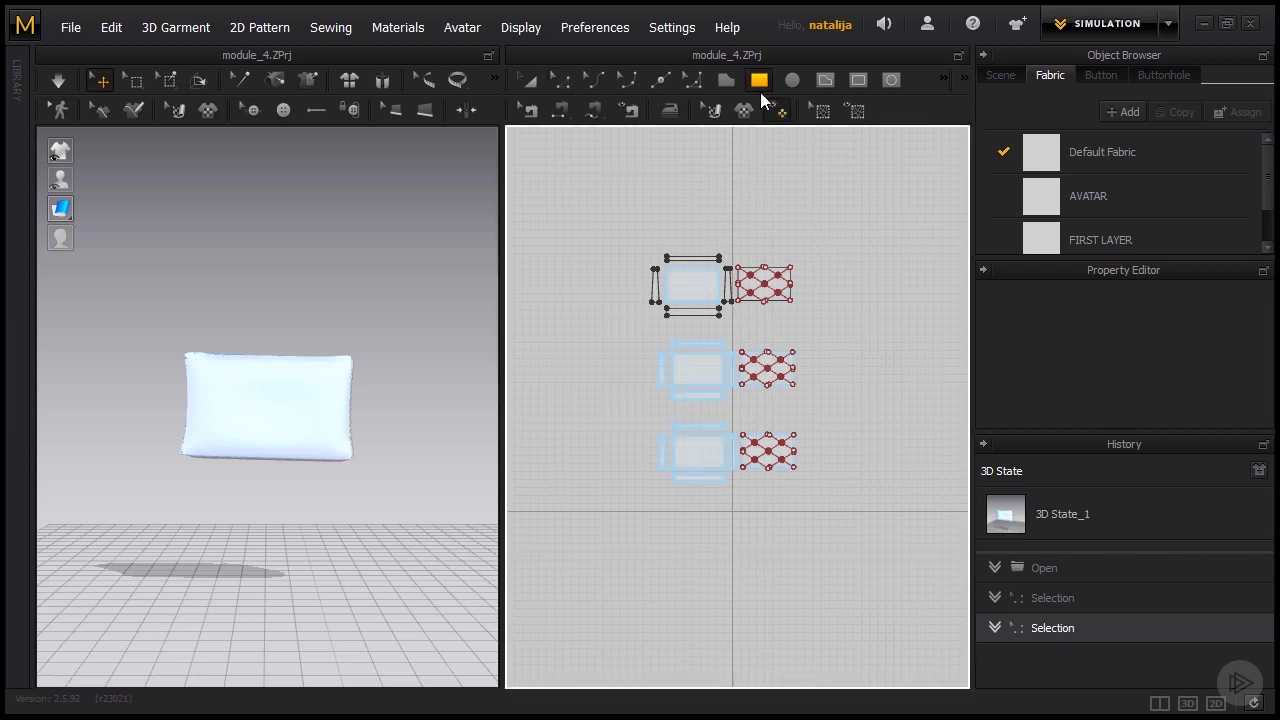
scroll(697, 278, "up", 3)
scroll(697, 278, "up", 2)
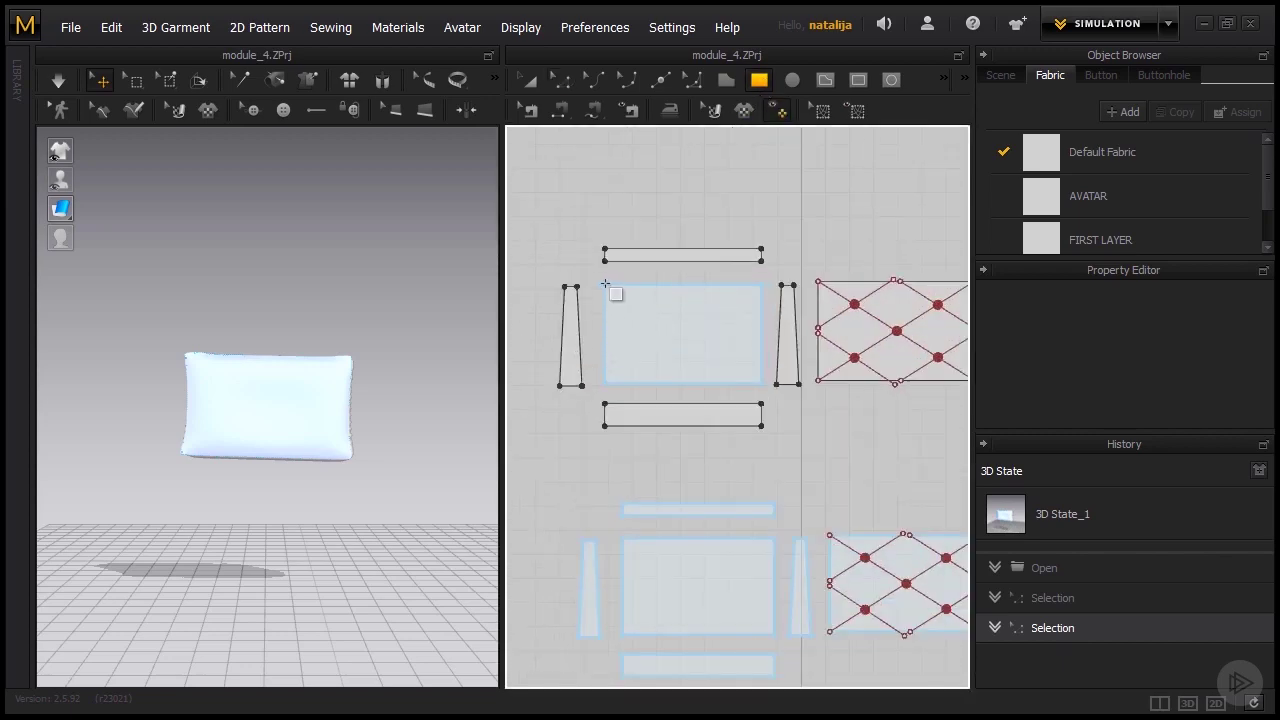
left_click_drag(604, 285, 762, 342)
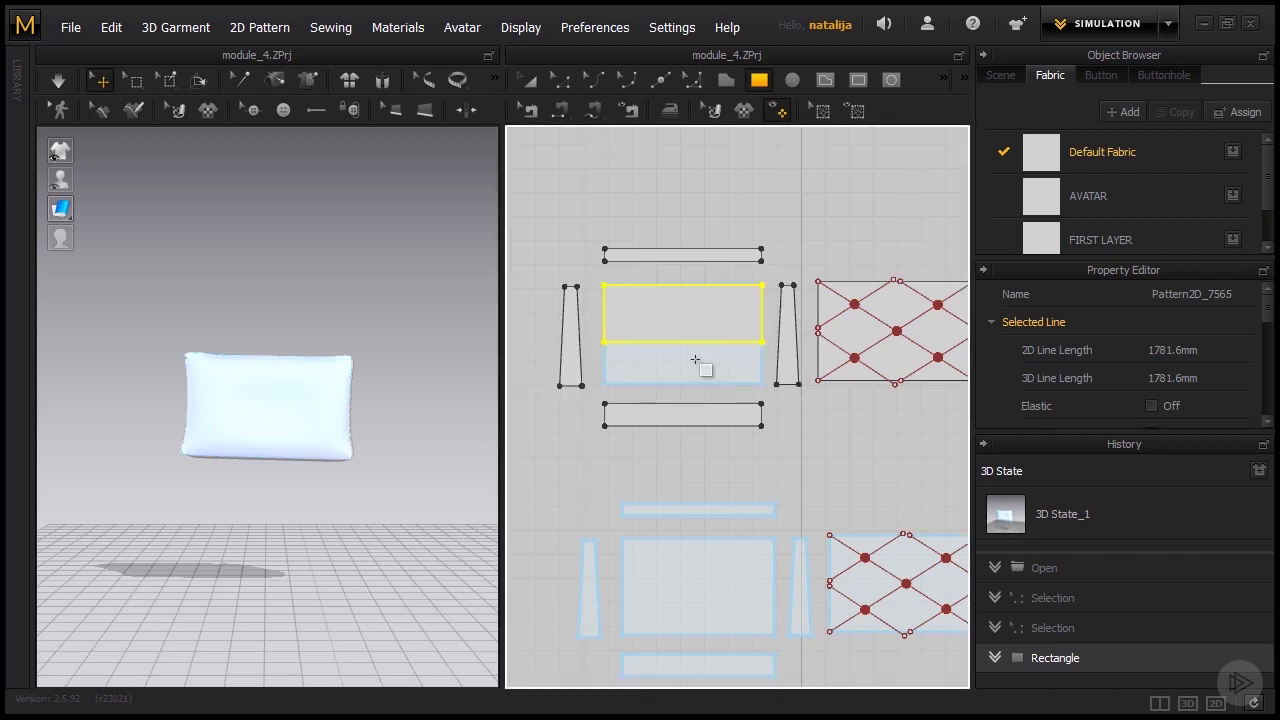
- Move the new yellow rectangle panel down in 3D so it stands beside the pillow-shaped bag
left_click(528, 84)
scroll(288, 459, "down", 5)
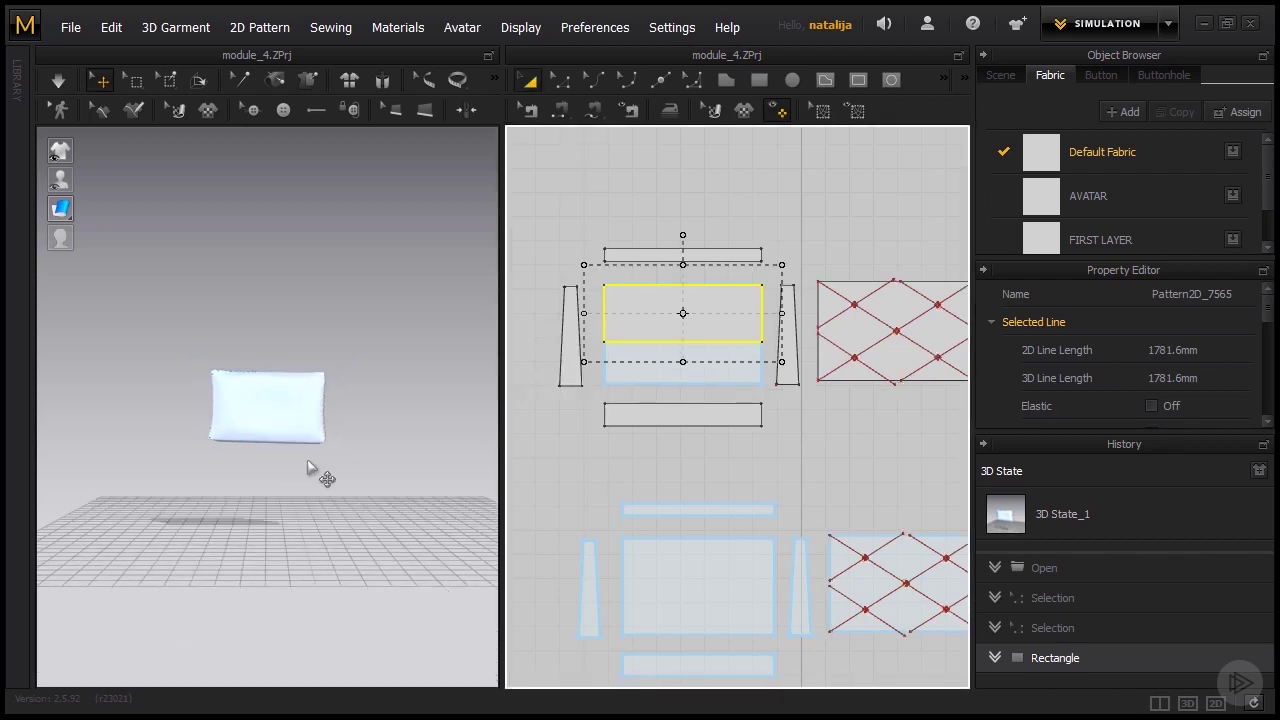
right_click_drag(328, 427, 293, 470)
scroll(293, 470, "down", 3)
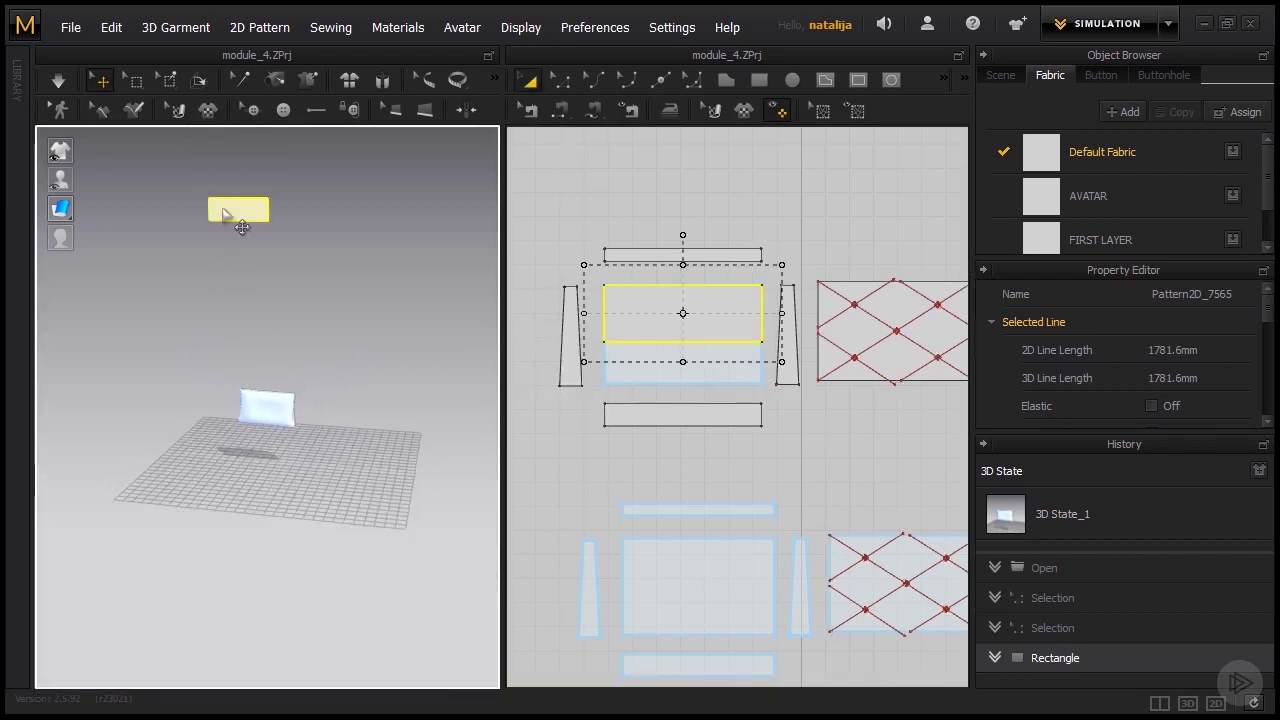
left_click_drag(226, 209, 262, 396)
scroll(277, 414, "up", 3)
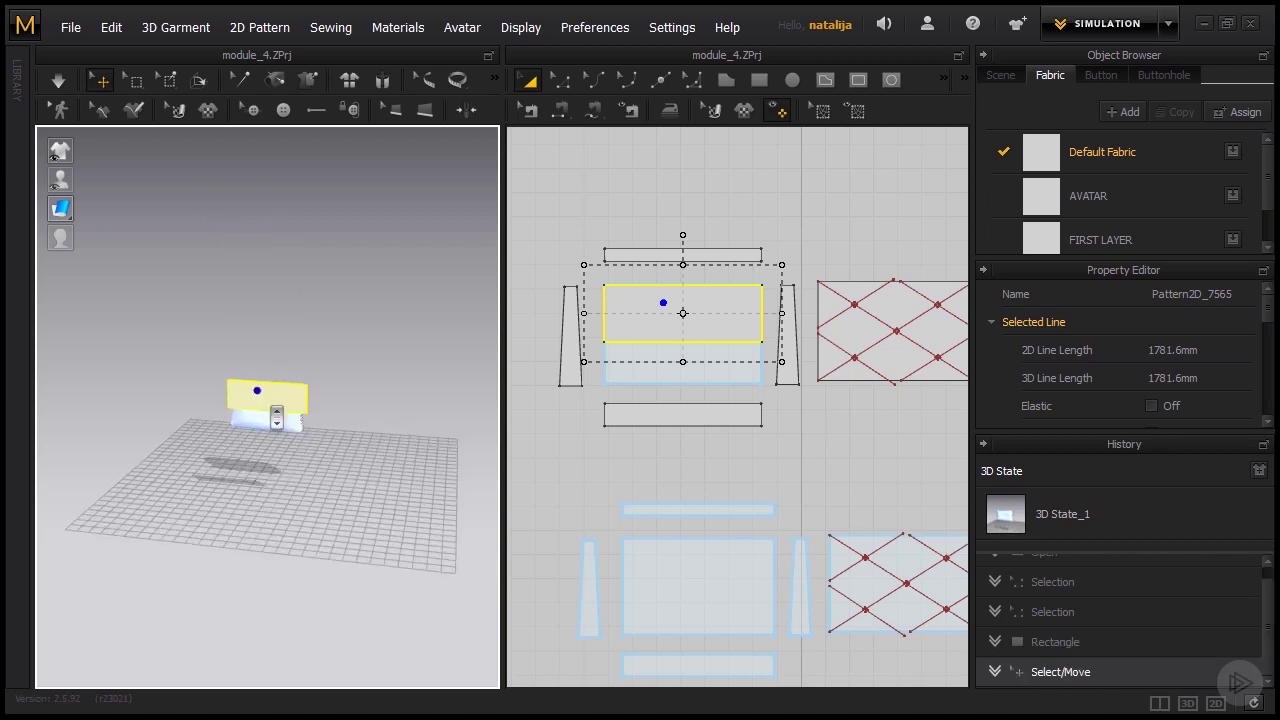
right_click_drag(277, 414, 316, 399)
left_click_drag(316, 399, 277, 406)
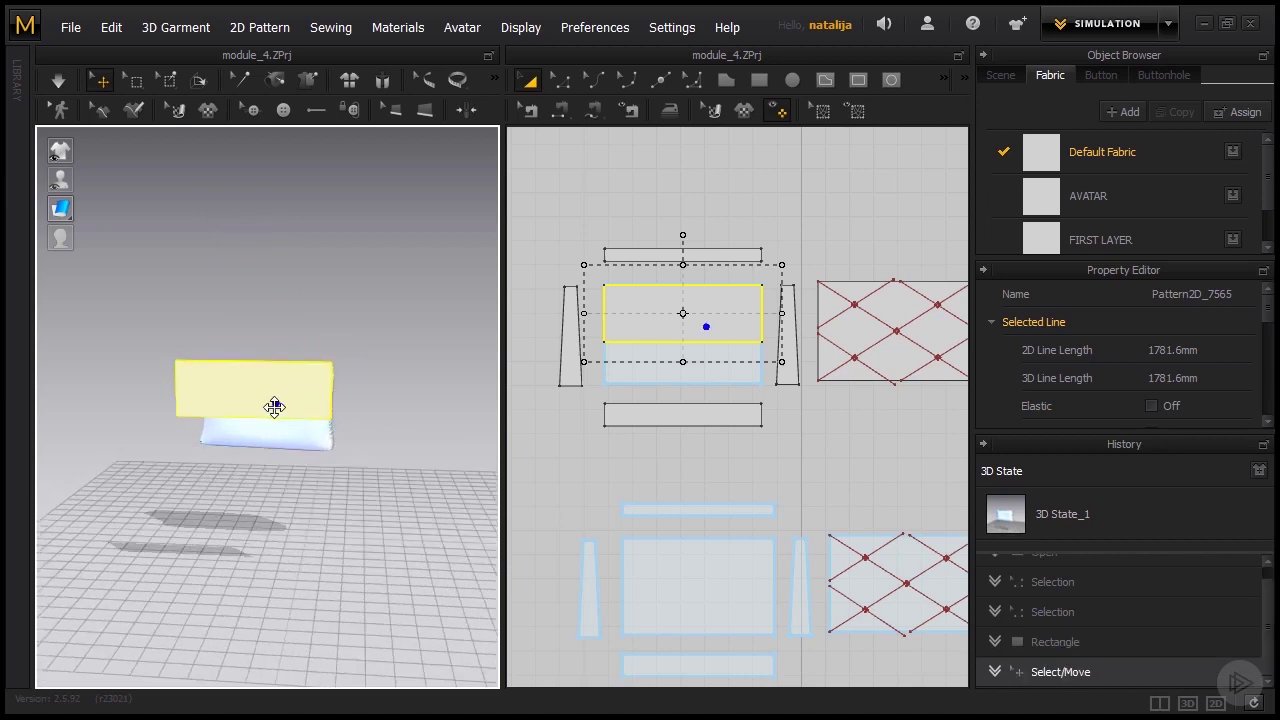
left_click(301, 338)
left_click(281, 370)
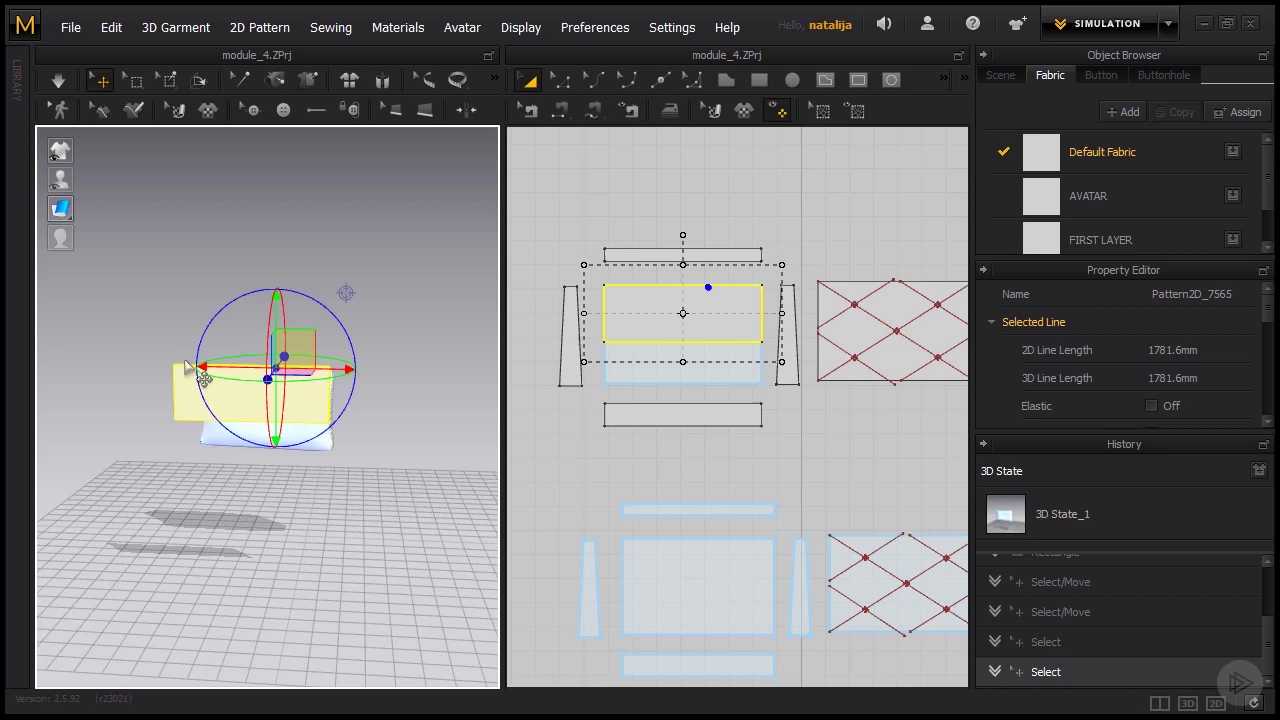
right_click_drag(402, 390, 173, 444)
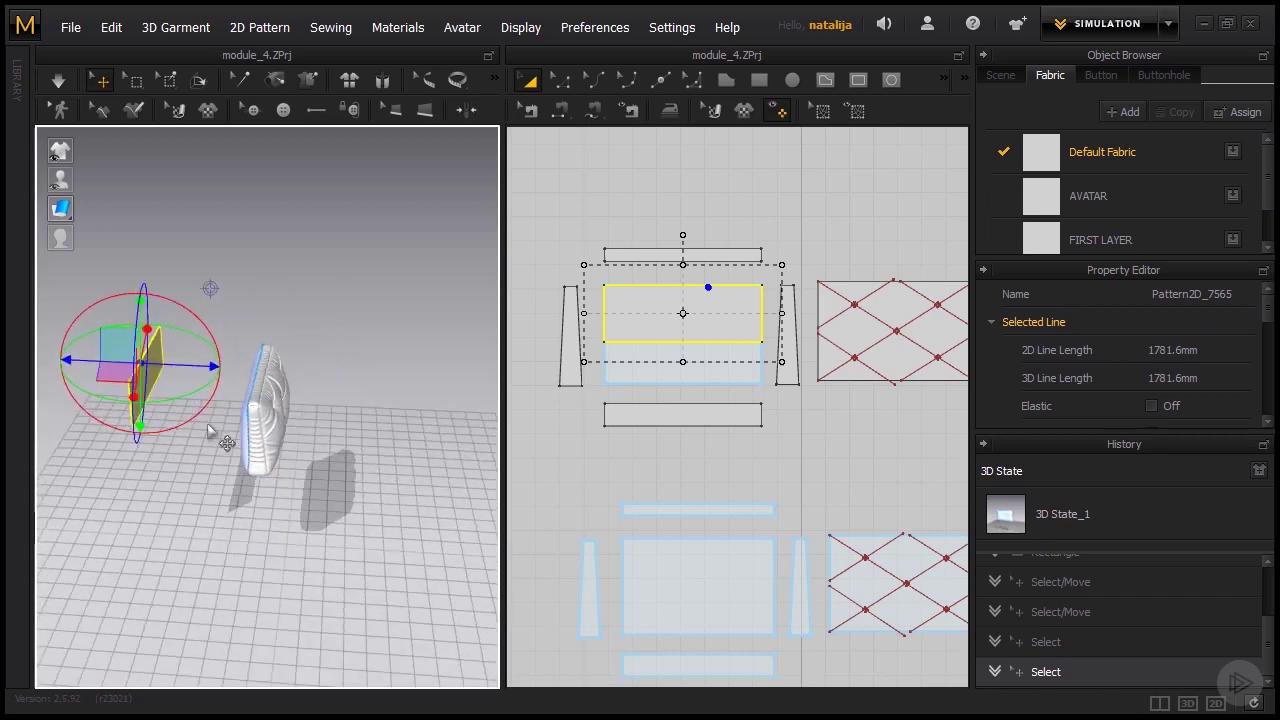
left_click(282, 417)
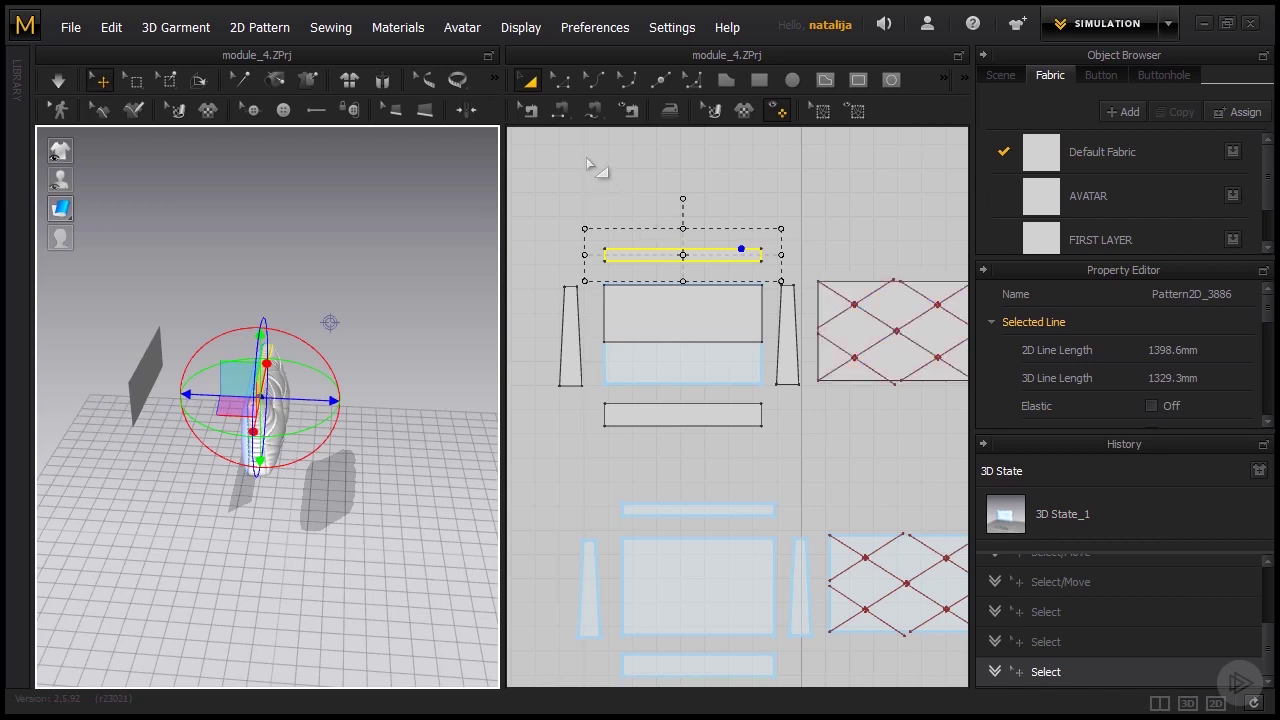
- Try a seam between the rectangle's top edge and the quilted panel, then undo it
left_click(561, 111)
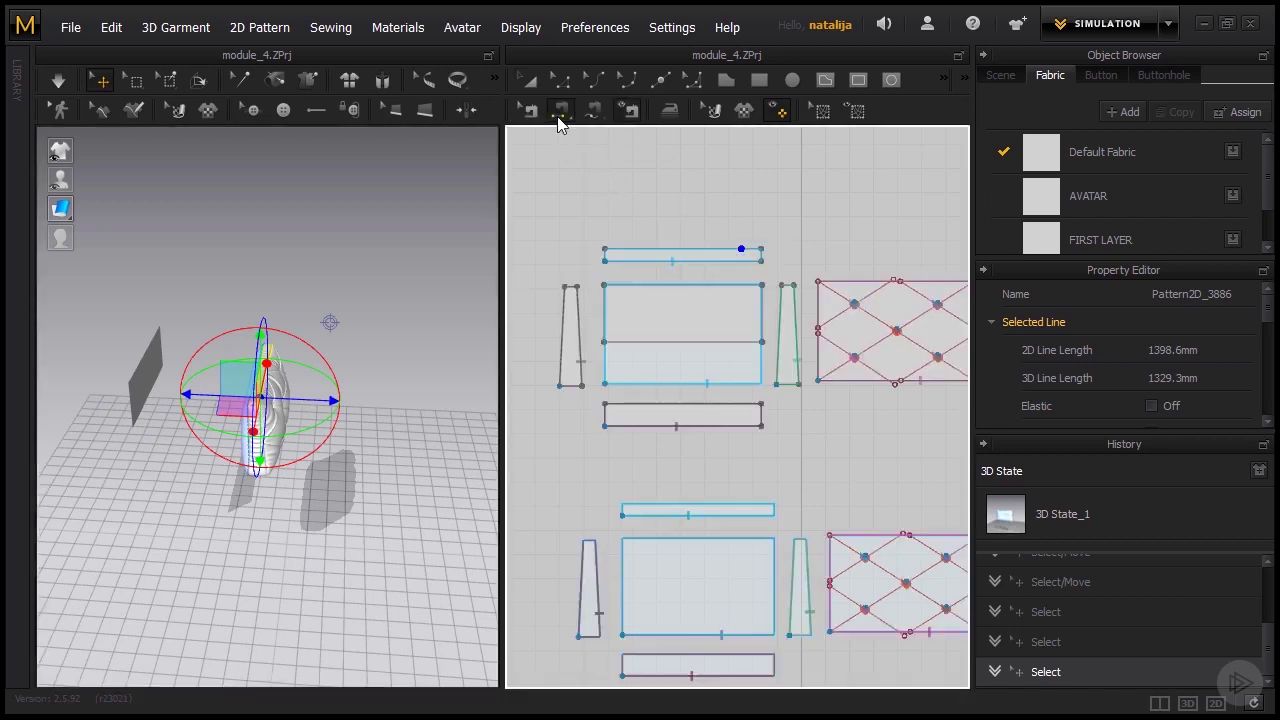
left_click(628, 289)
left_click(850, 283)
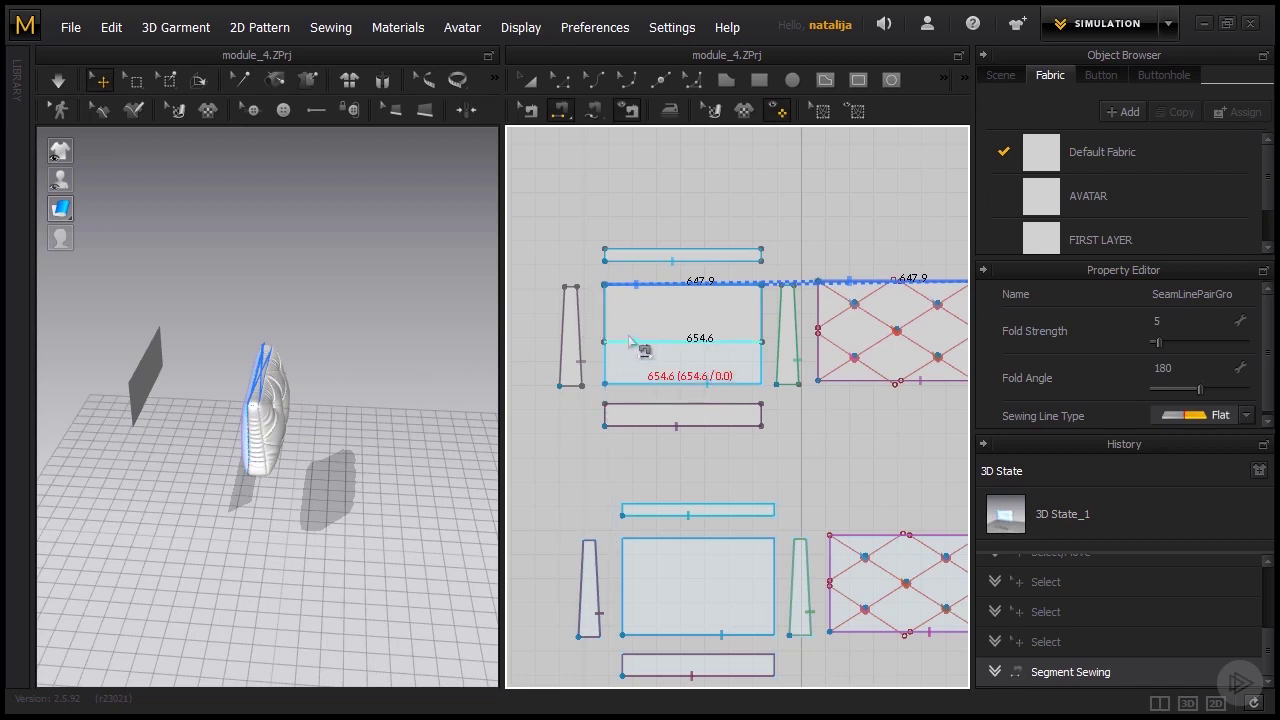
key("ctrl+z")
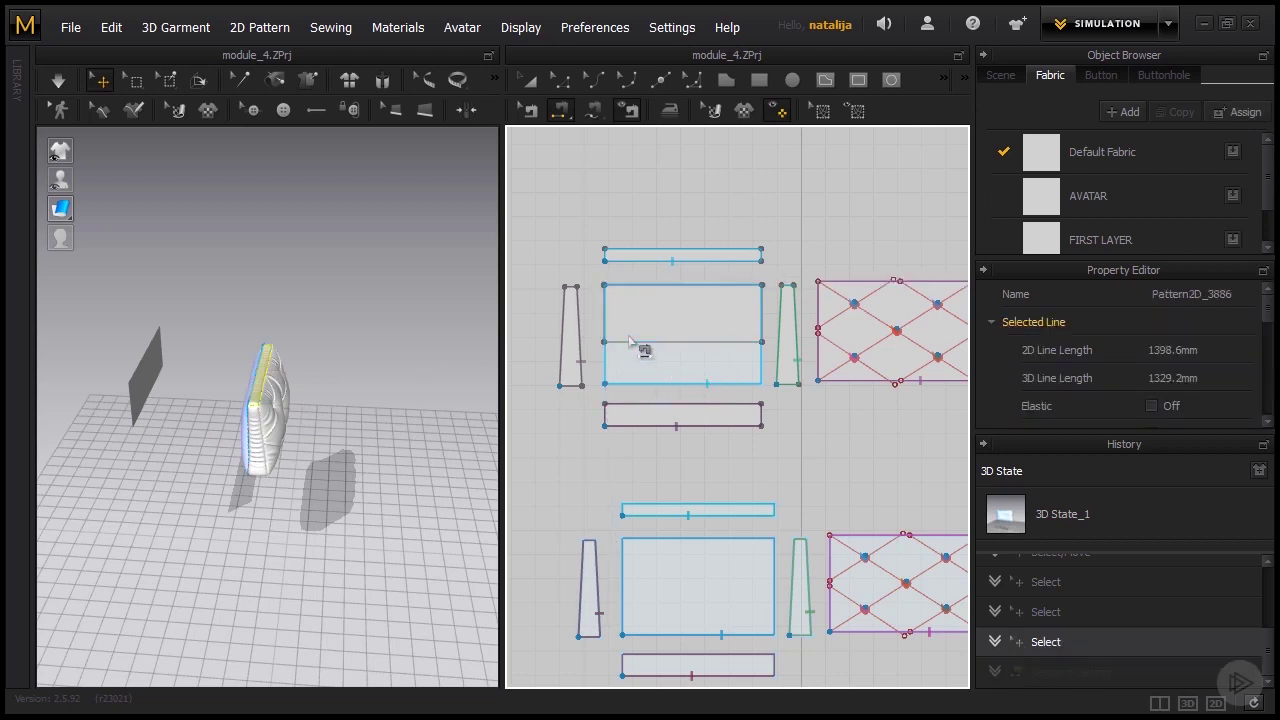
- Move the new rectangle above the other pattern pieces in the 2D window
left_click(529, 80)
left_click(606, 254)
left_click(651, 306)
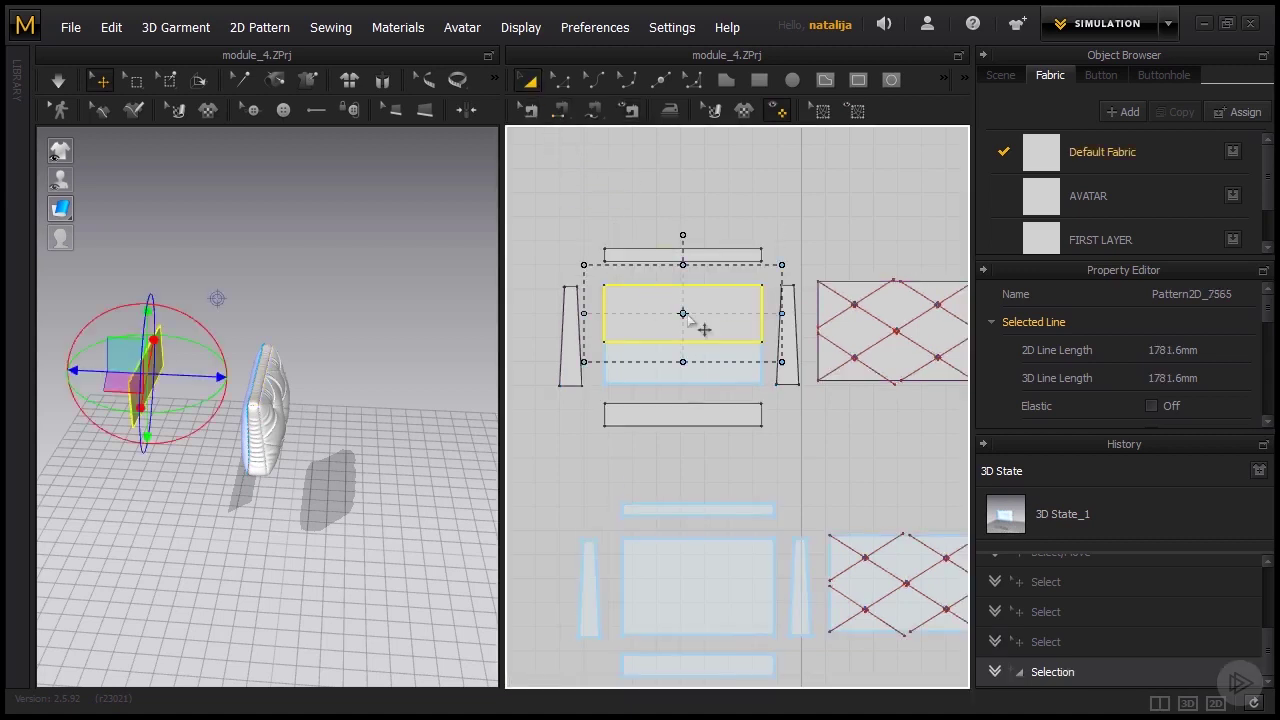
left_click_drag(709, 312, 709, 192)
middle_click_drag(829, 220, 815, 297)
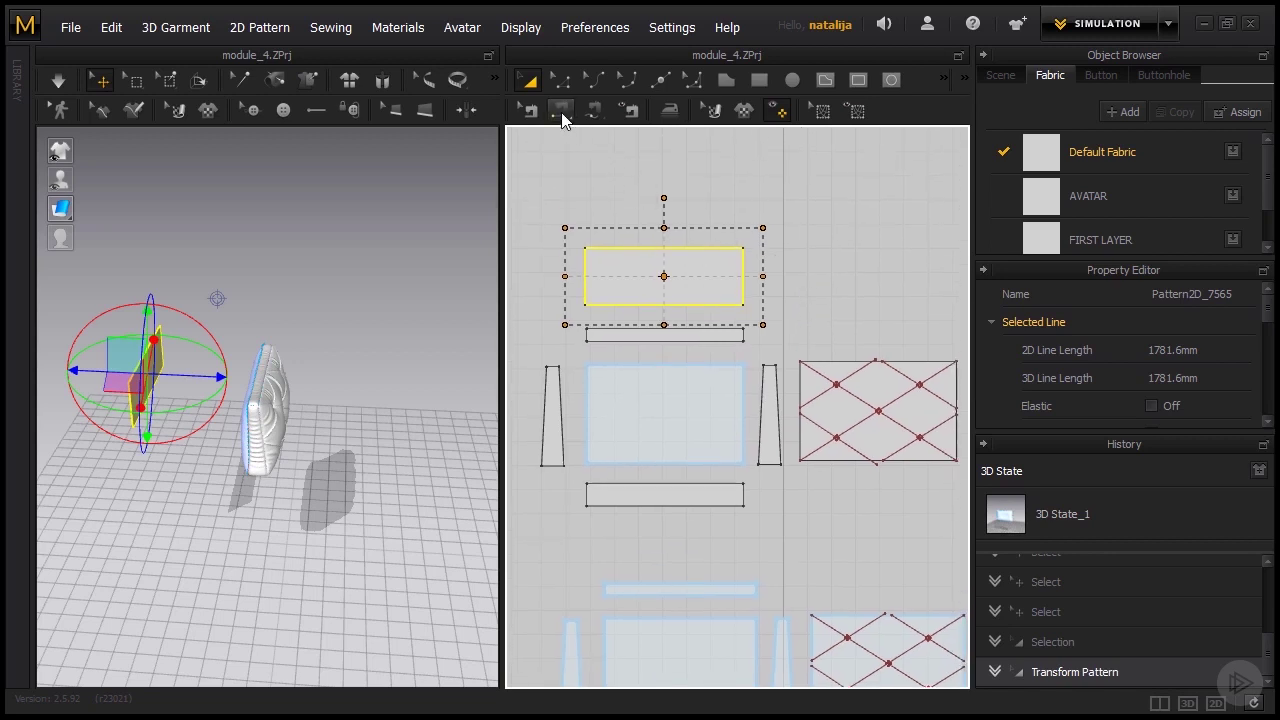
- Sew the rectangle's top edge to the quilted diamond panel's top edge
left_click(561, 110)
left_click(617, 247)
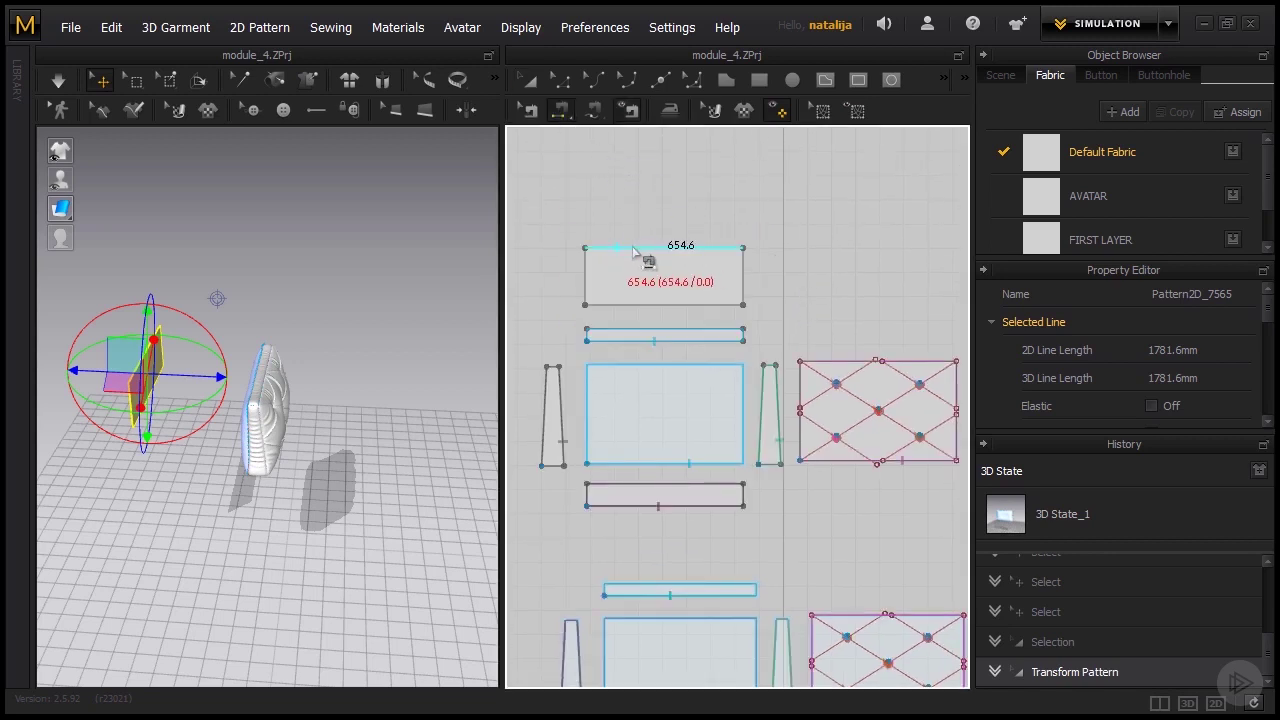
left_click(818, 362)
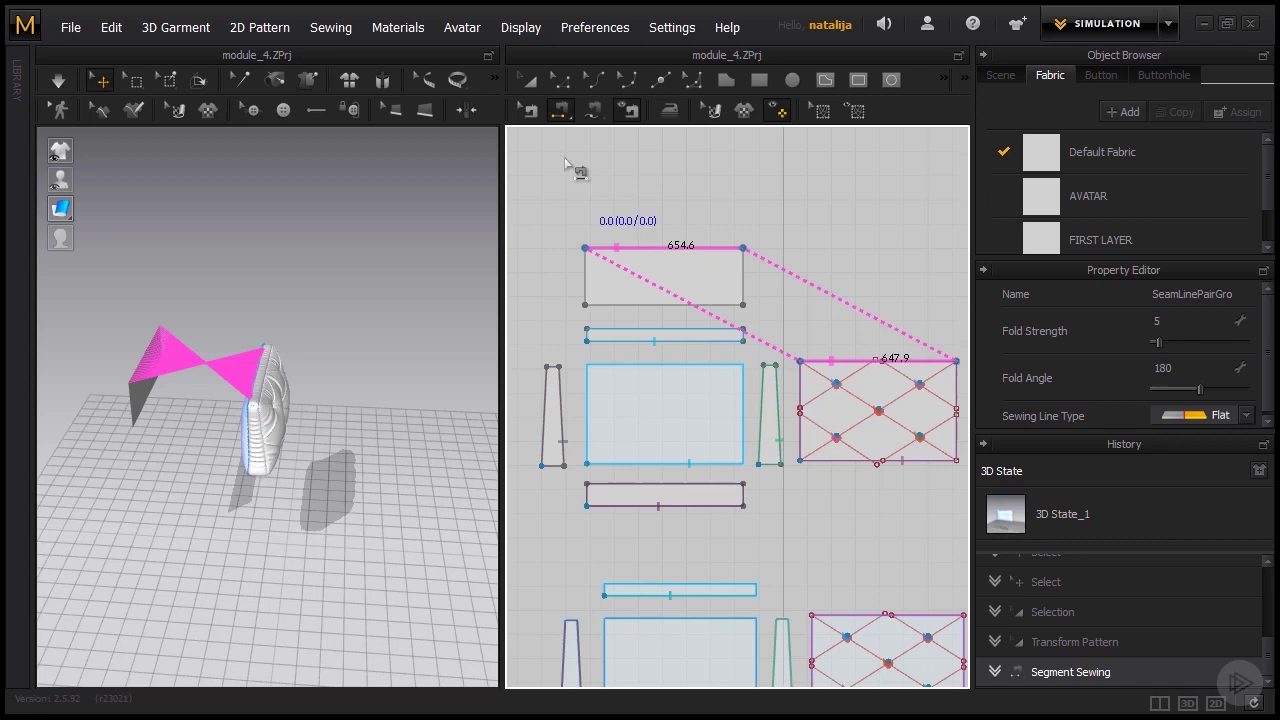
- Reverse the direction of the new top seam with Reverse Sewing
left_click(529, 113)
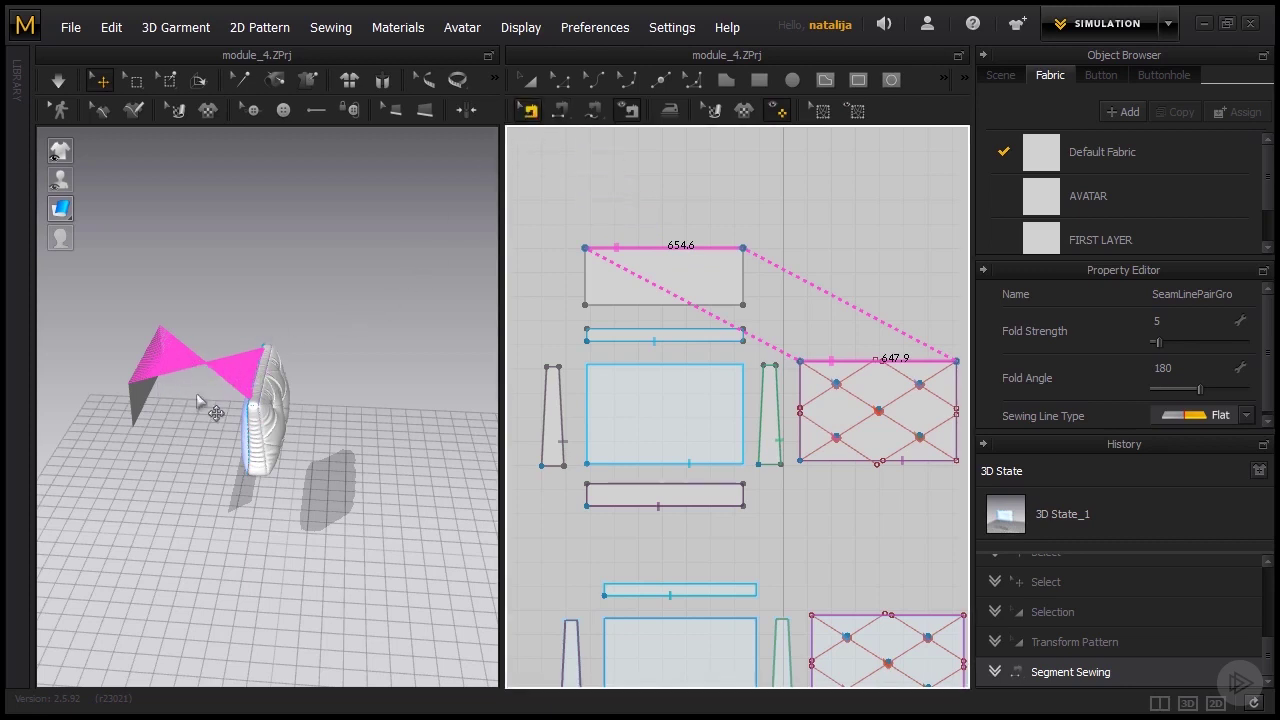
mouse_move(622, 258)
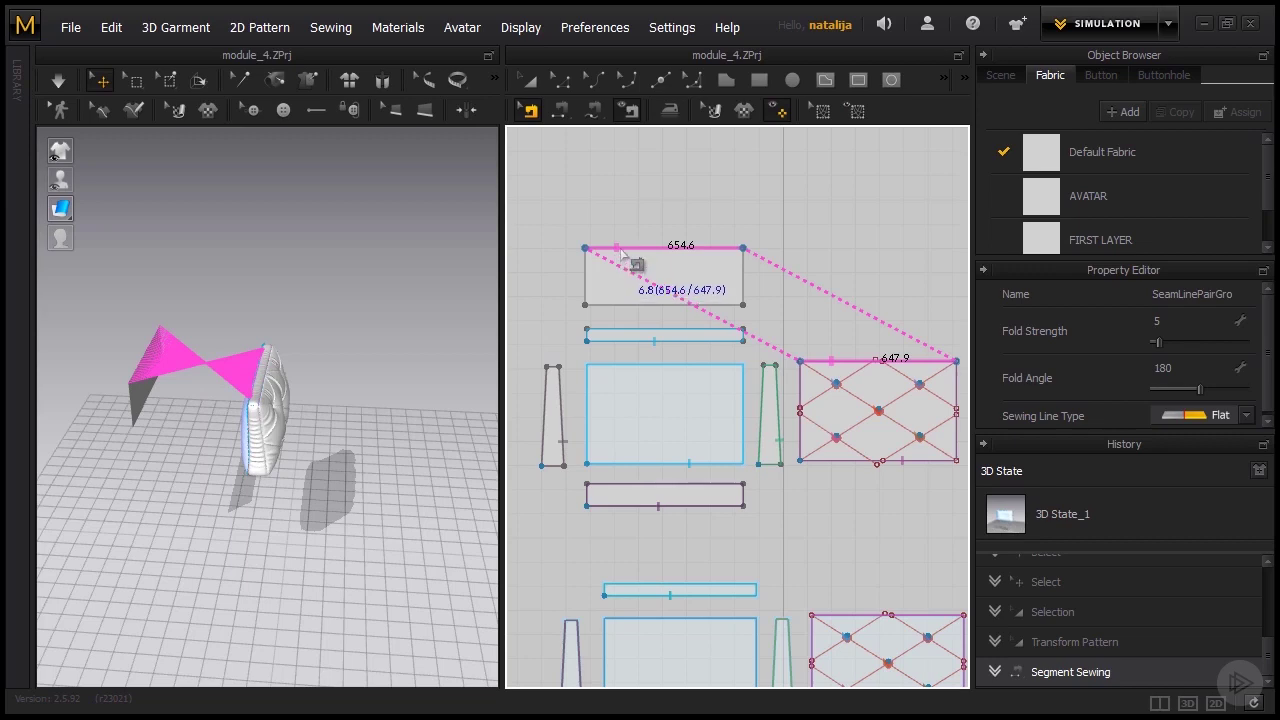
right_click(622, 258)
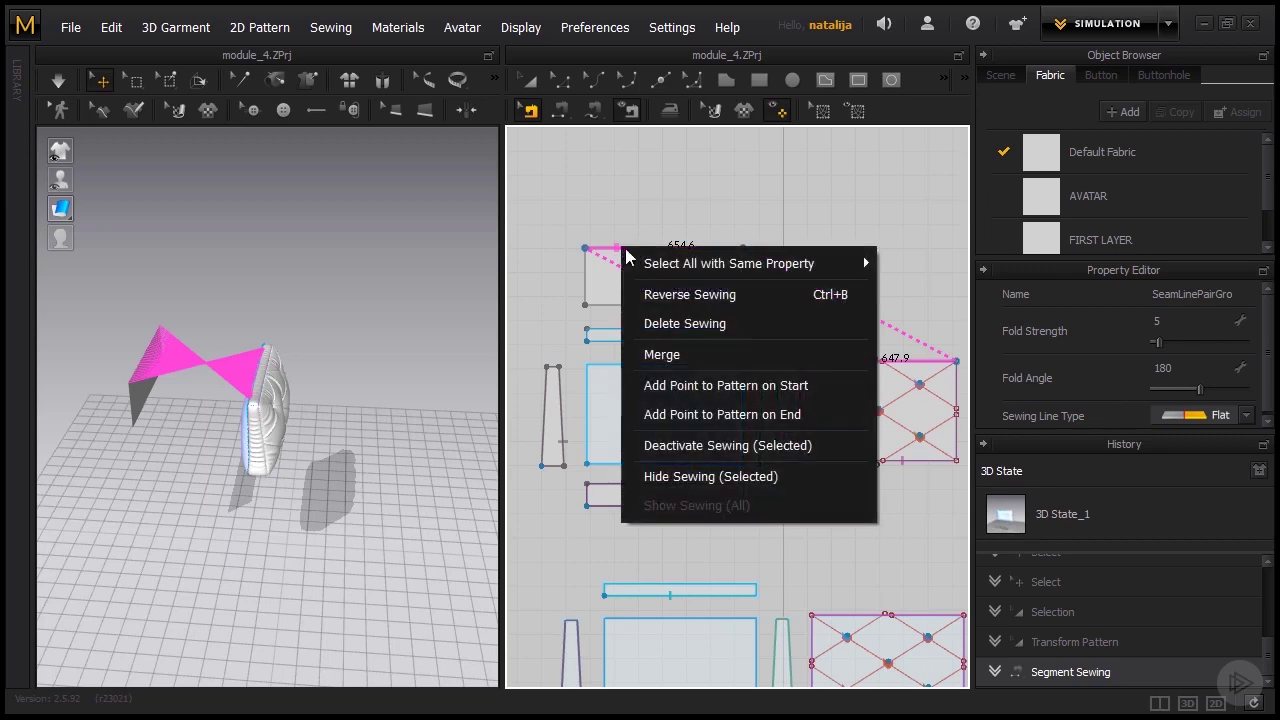
left_click(665, 292)
- Stand the new panel upright in 3D and simulate so it drapes as a flap
right_click_drag(290, 423, 172, 400)
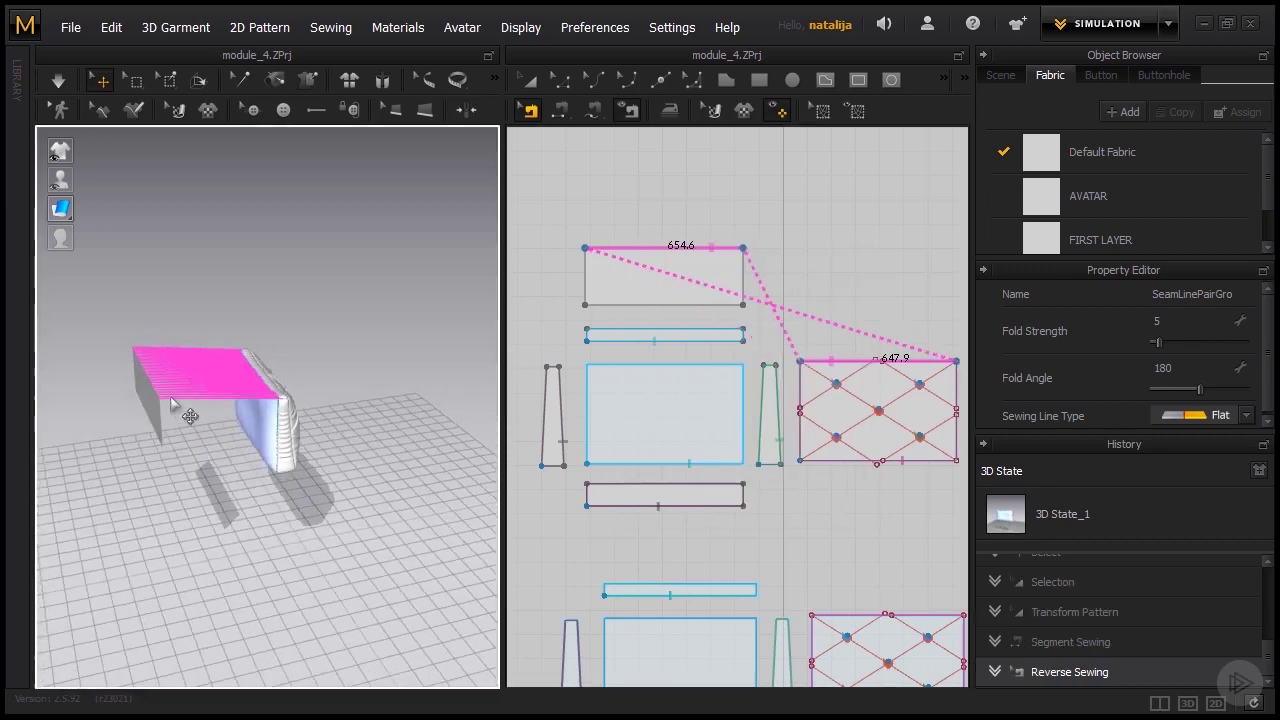
left_click_drag(142, 389, 239, 391)
left_click(239, 391)
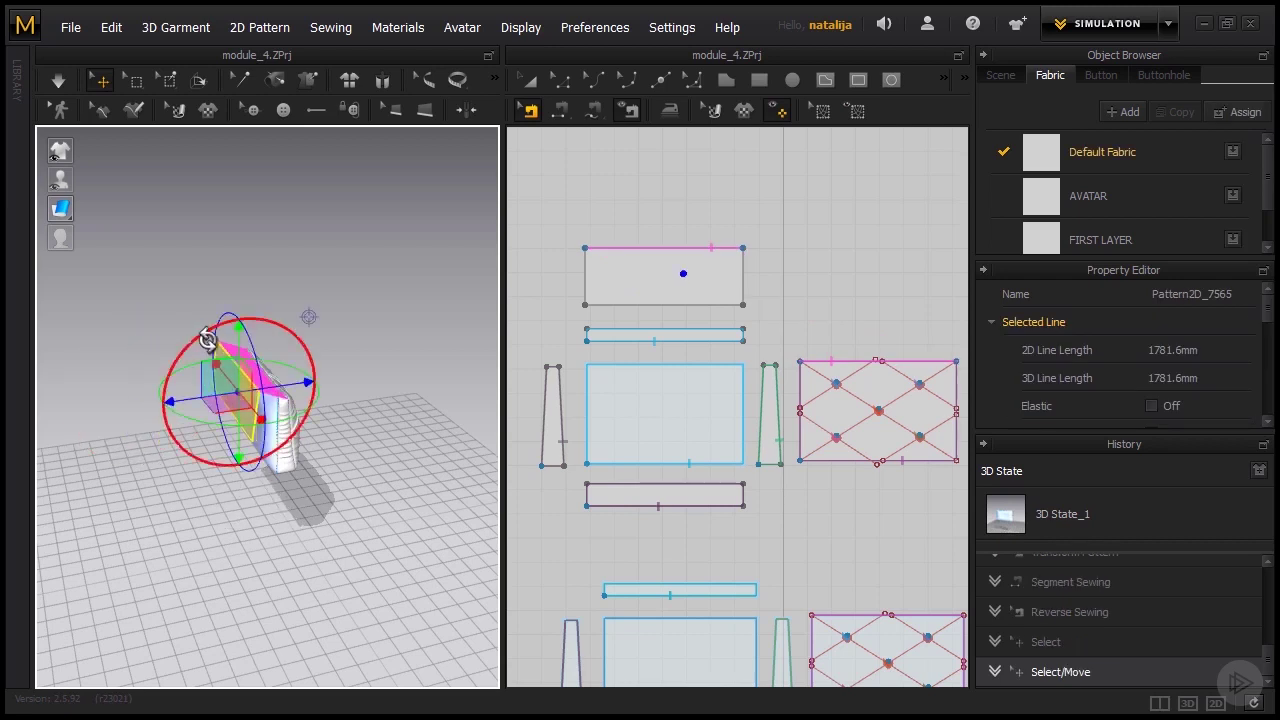
key("space")
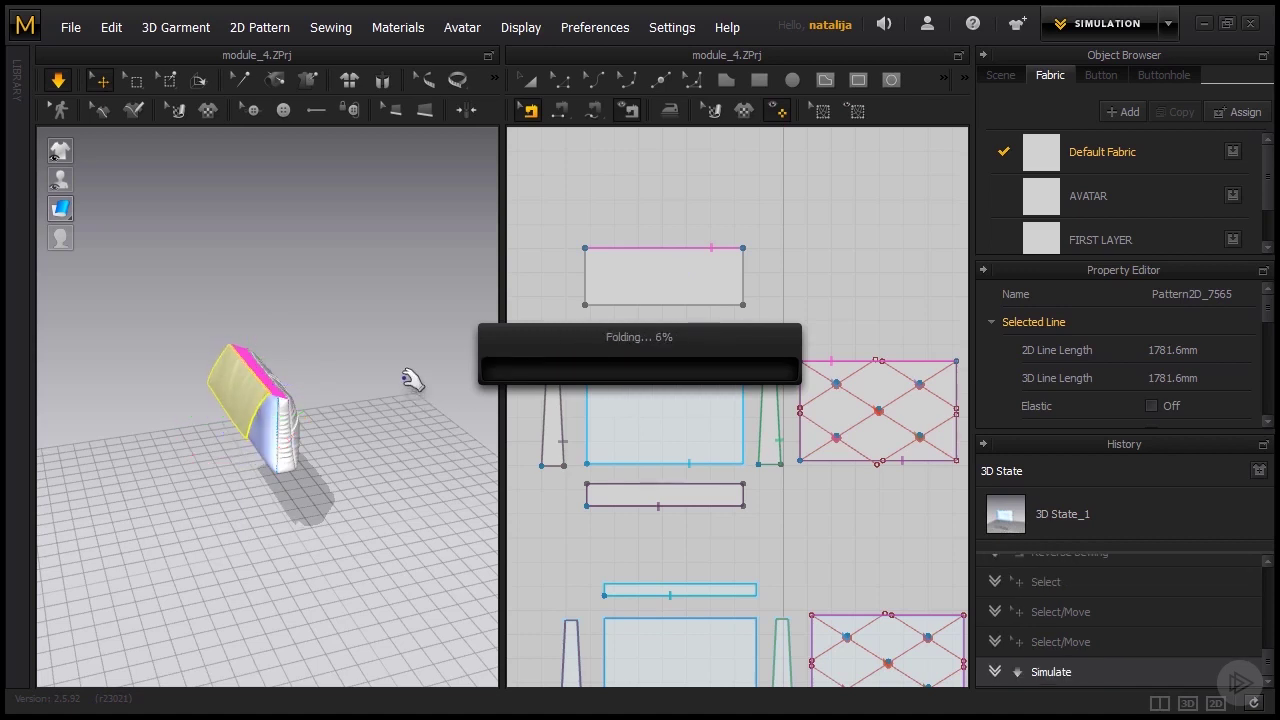
right_click_drag(343, 428, 436, 385)
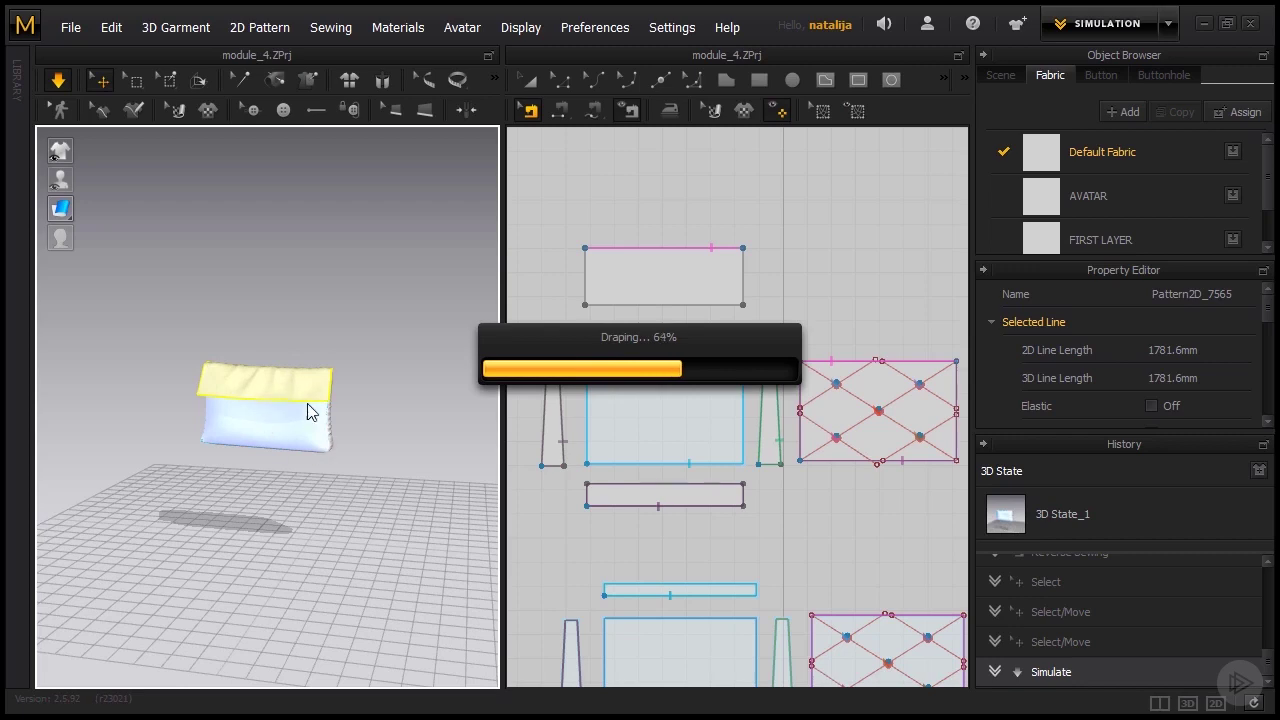
right_click_drag(289, 397, 271, 449)
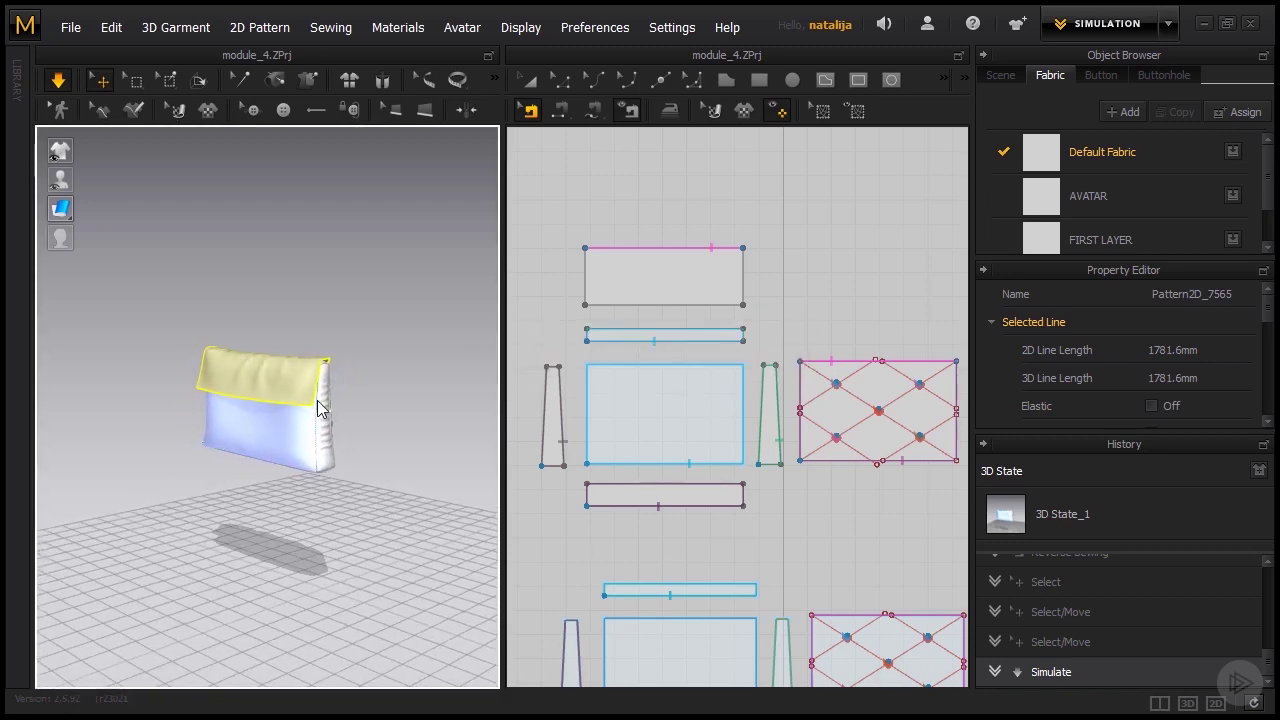
right_click_drag(320, 377, 358, 405)
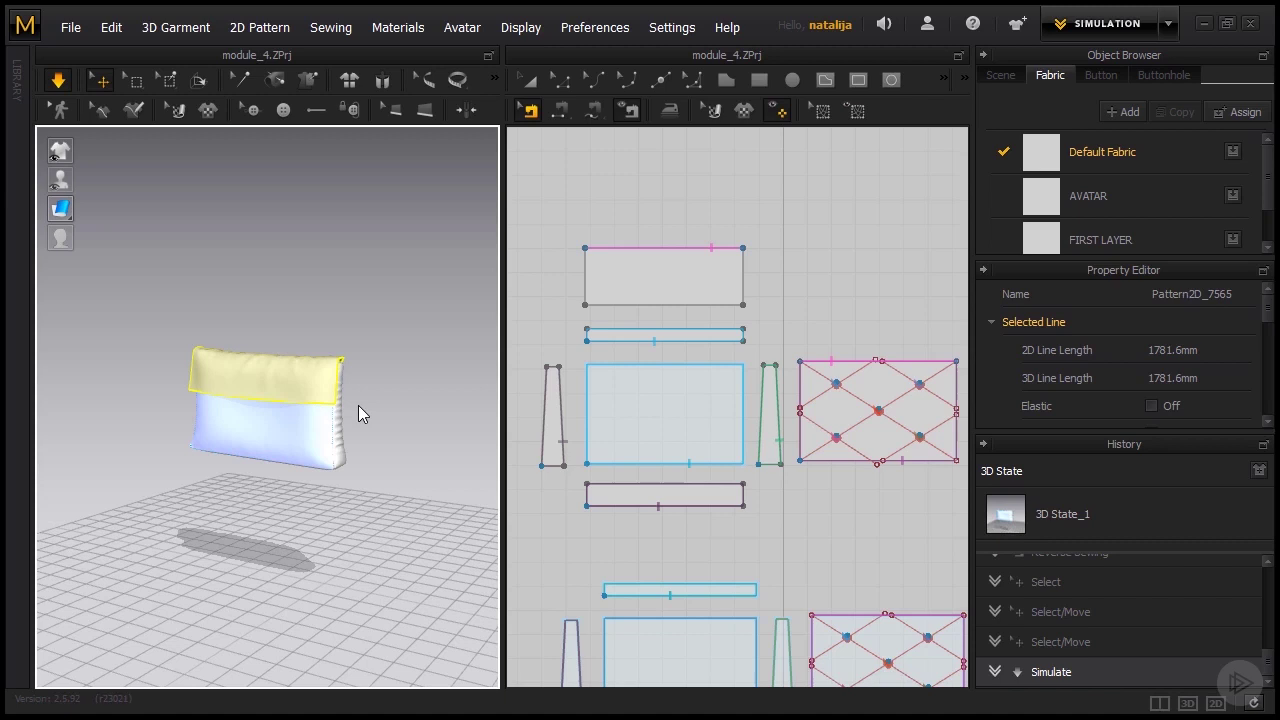
- Move the flap piece higher in the 2D pattern layout
left_click(530, 80)
left_click(622, 265)
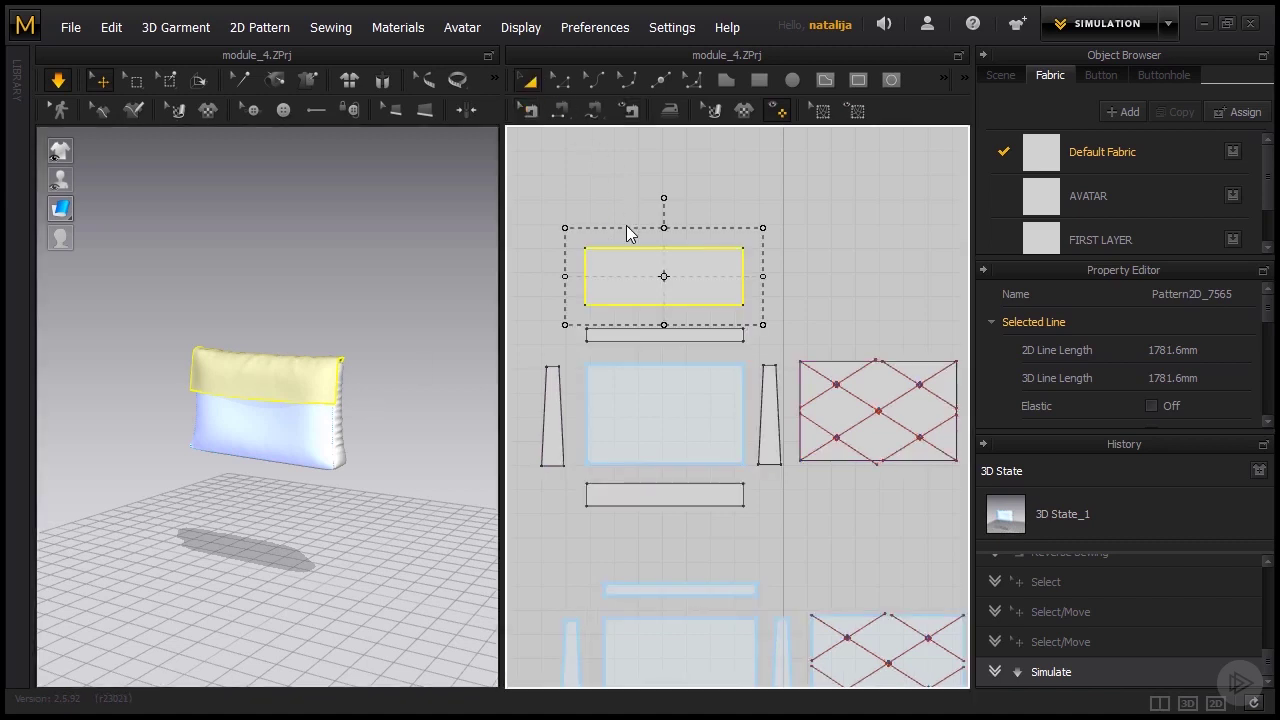
left_click_drag(621, 263, 624, 212)
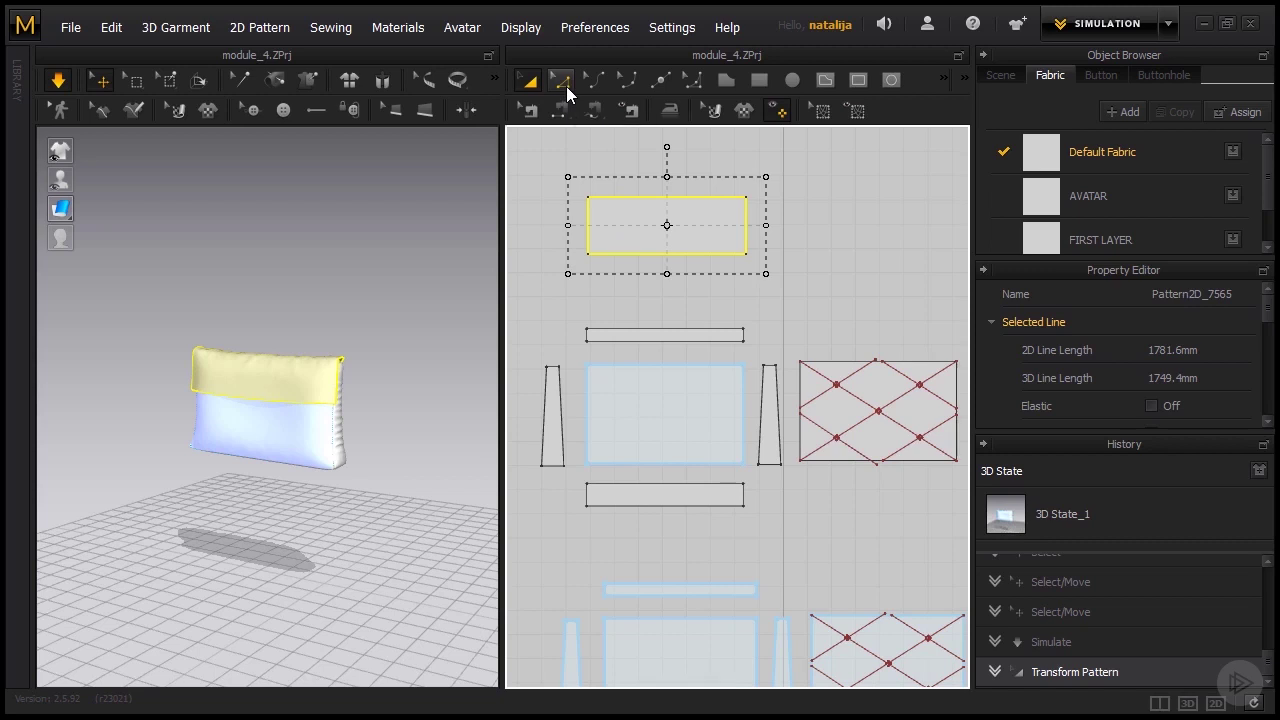
- Pull the flap's 654.6 mm bottom edge slightly lower and re-simulate the longer flap
left_click(563, 82)
left_click_drag(631, 253, 629, 270)
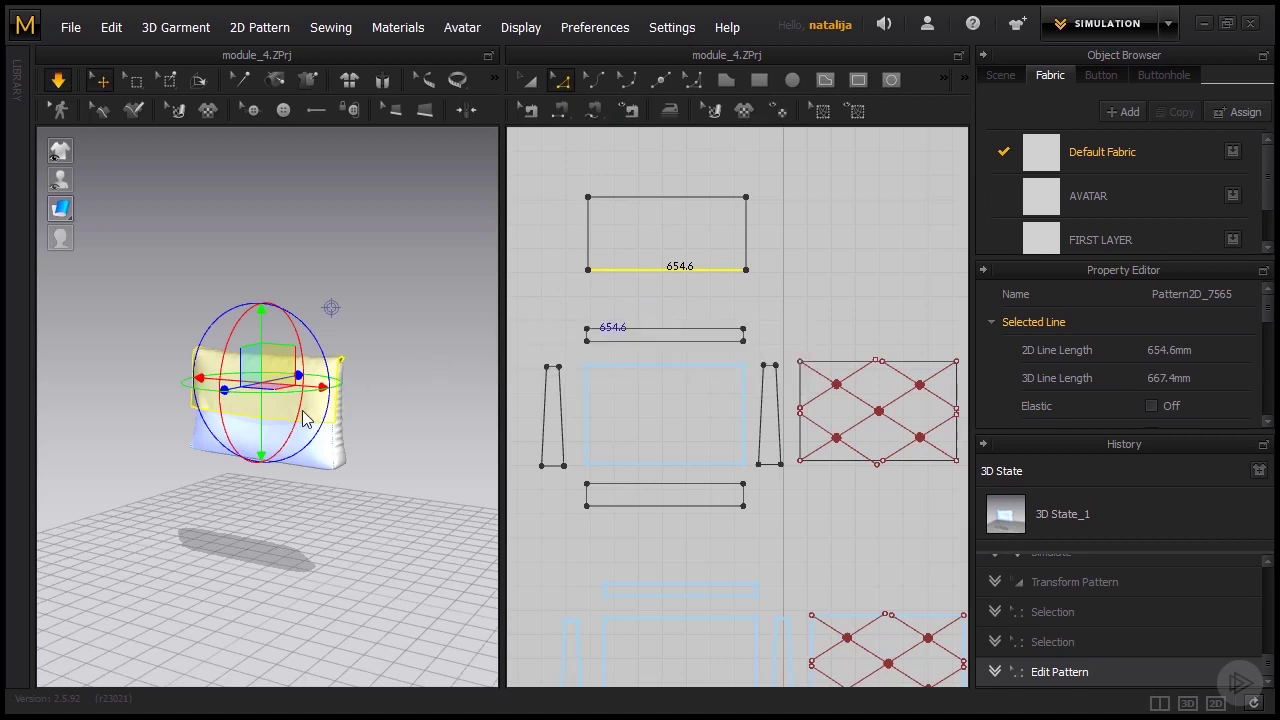
key("space")
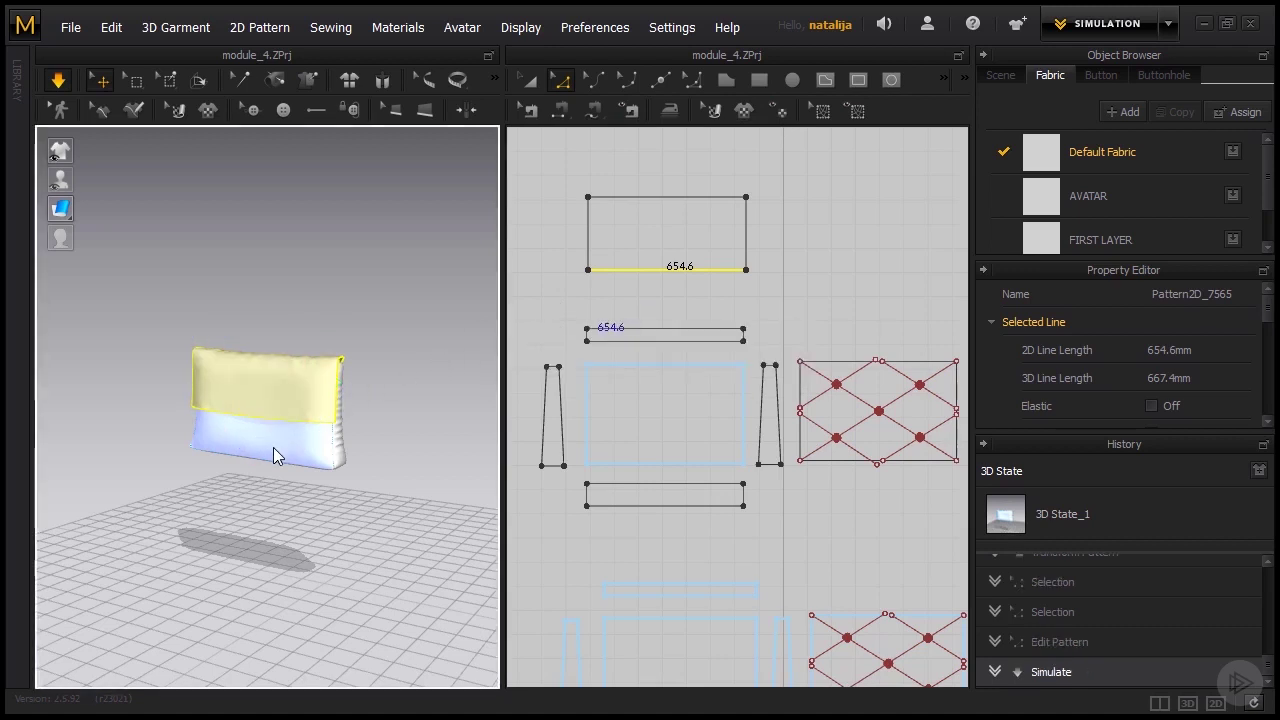
right_click_drag(273, 447, 331, 449)
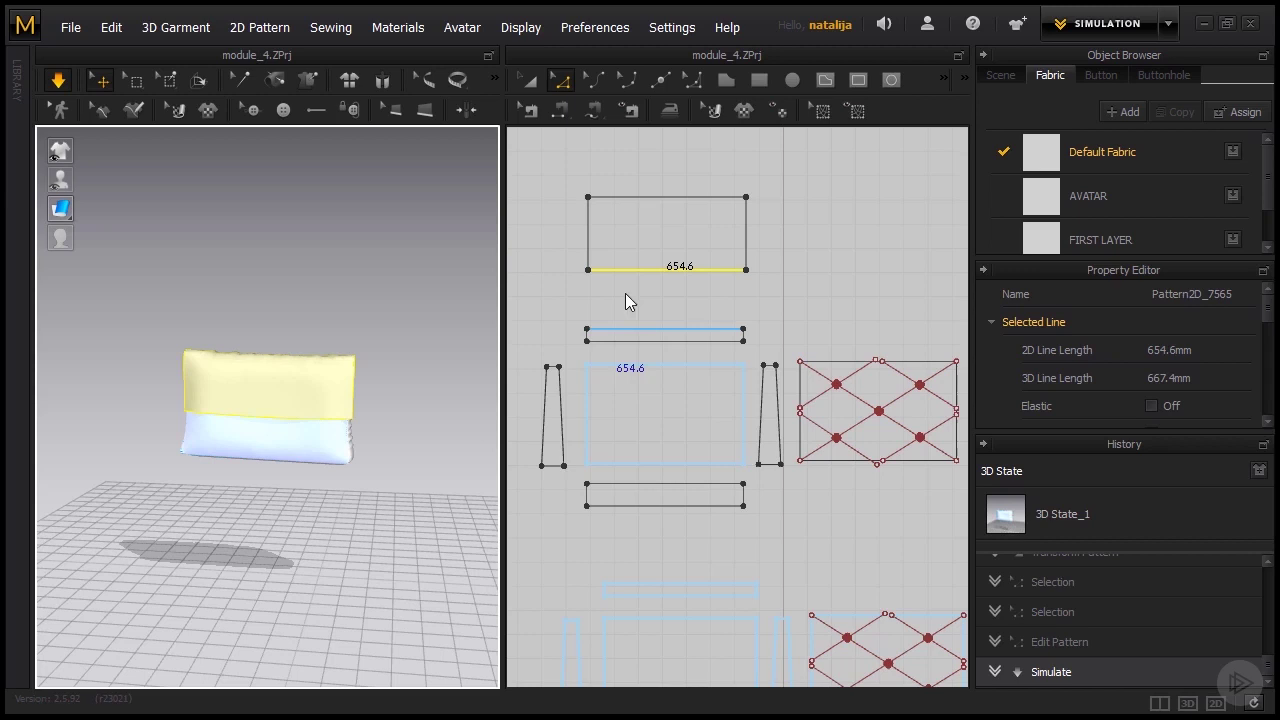
- Uniform-split the flap's bottom edge into 2, drag the midpoint down into a V, and simulate
left_click(659, 269)
right_click(659, 269)
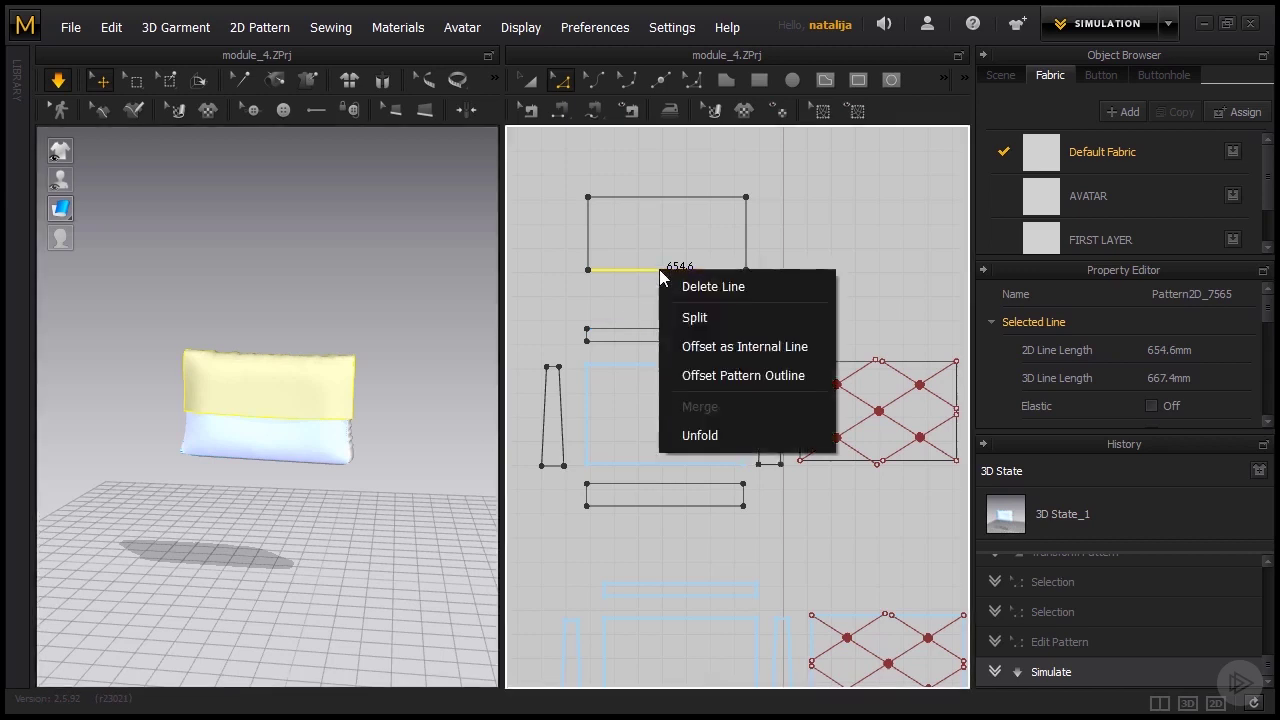
left_click(694, 314)
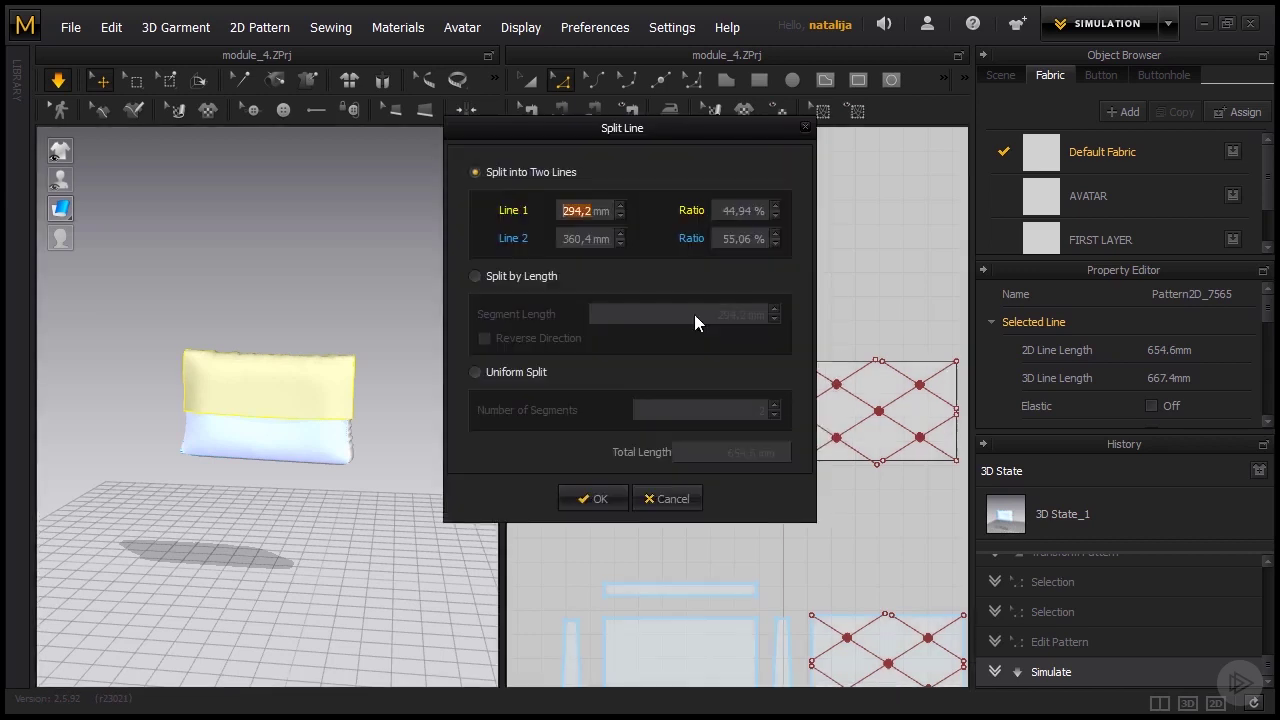
left_click(476, 372)
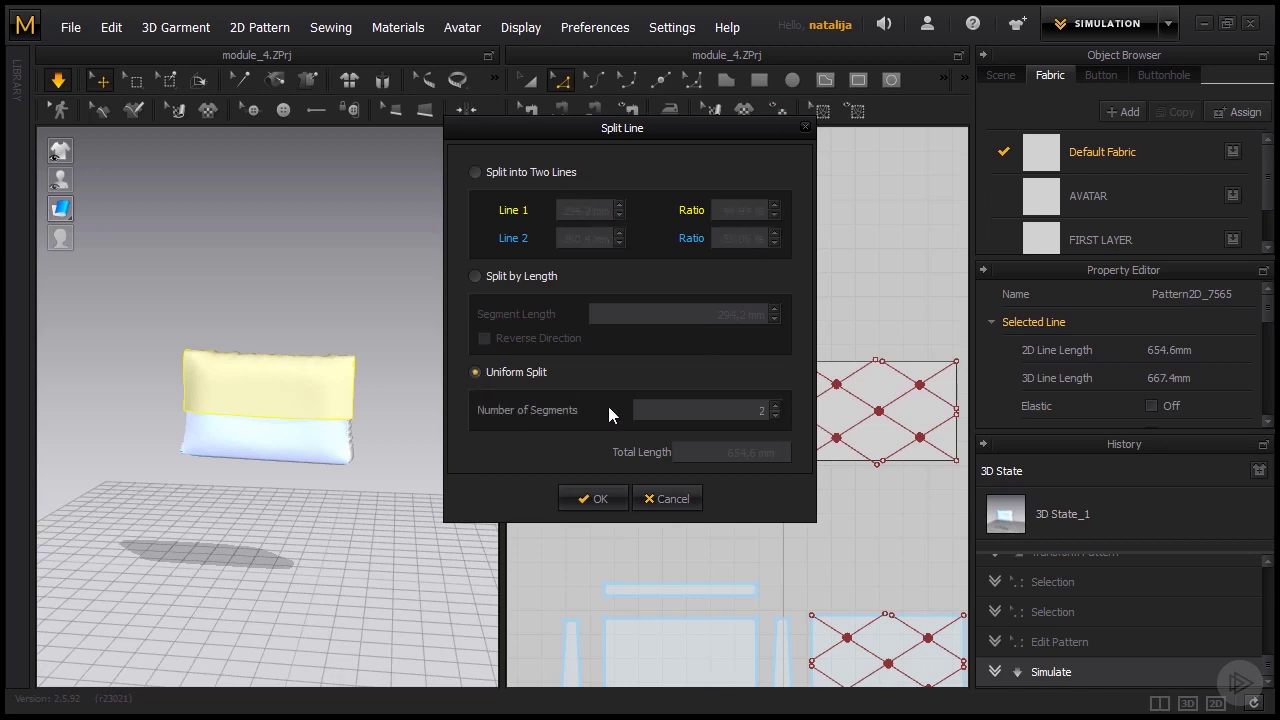
left_click(595, 499)
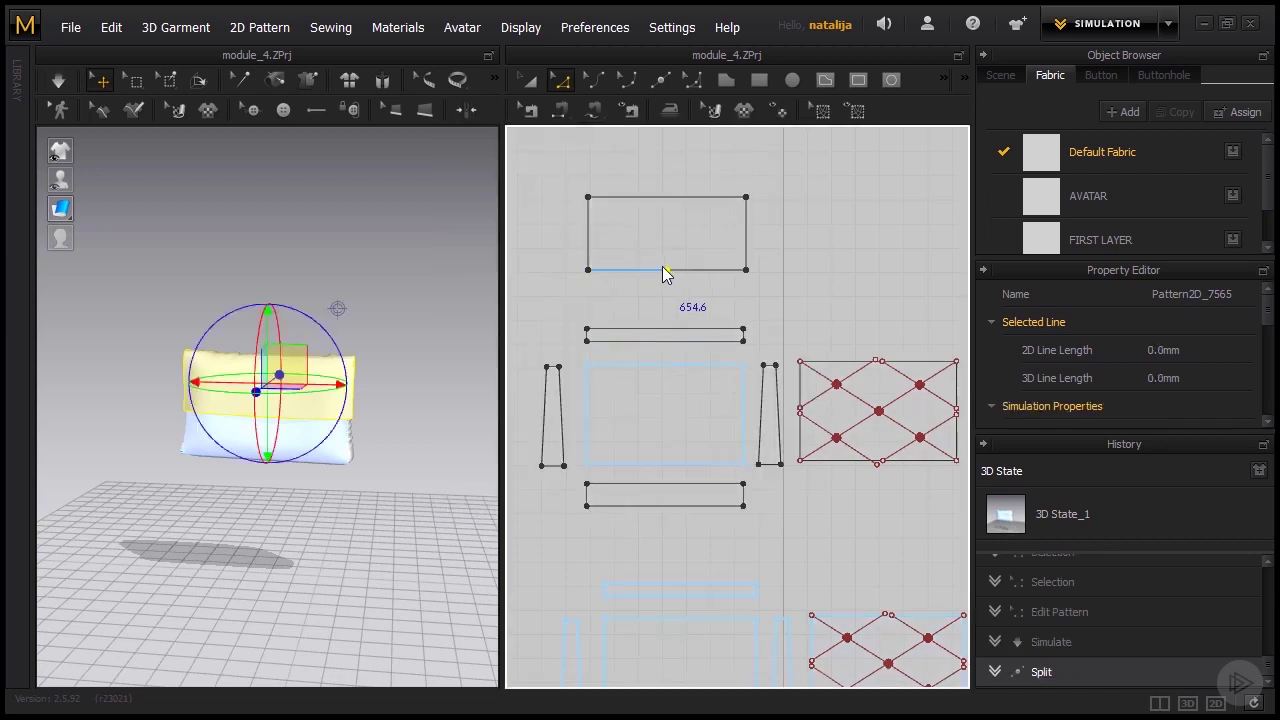
left_click_drag(667, 270, 663, 297)
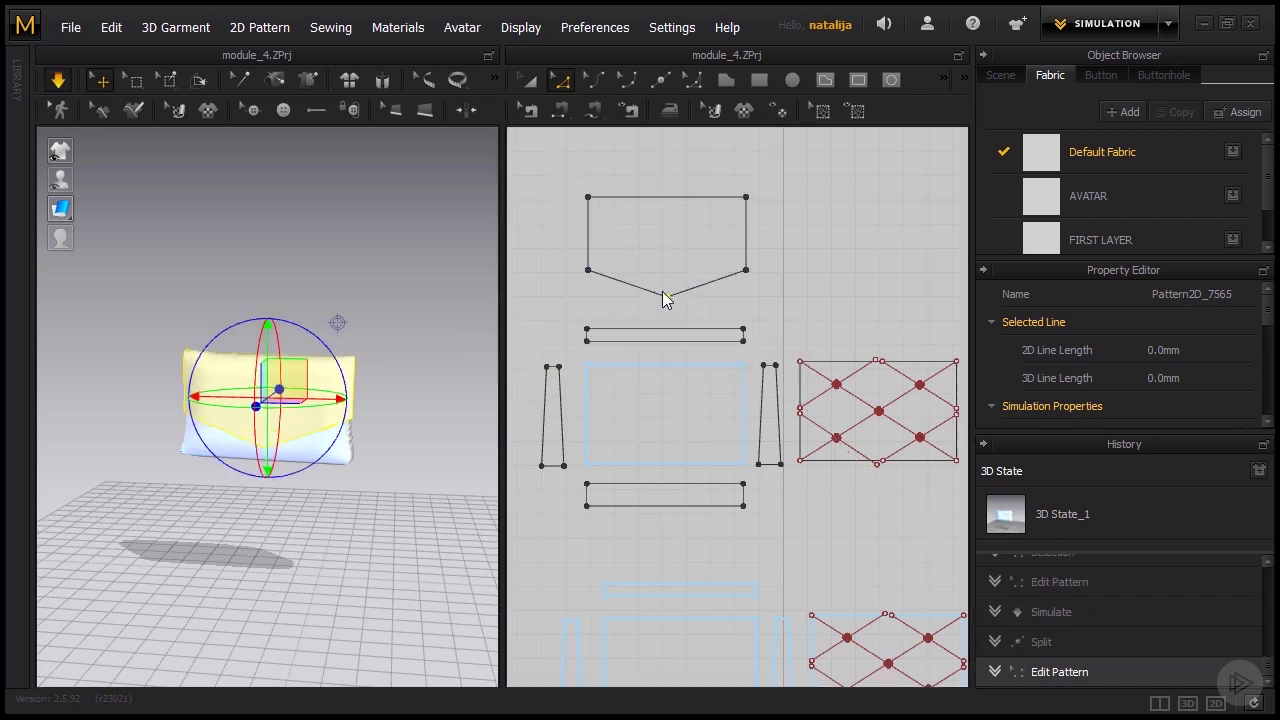
key("space")
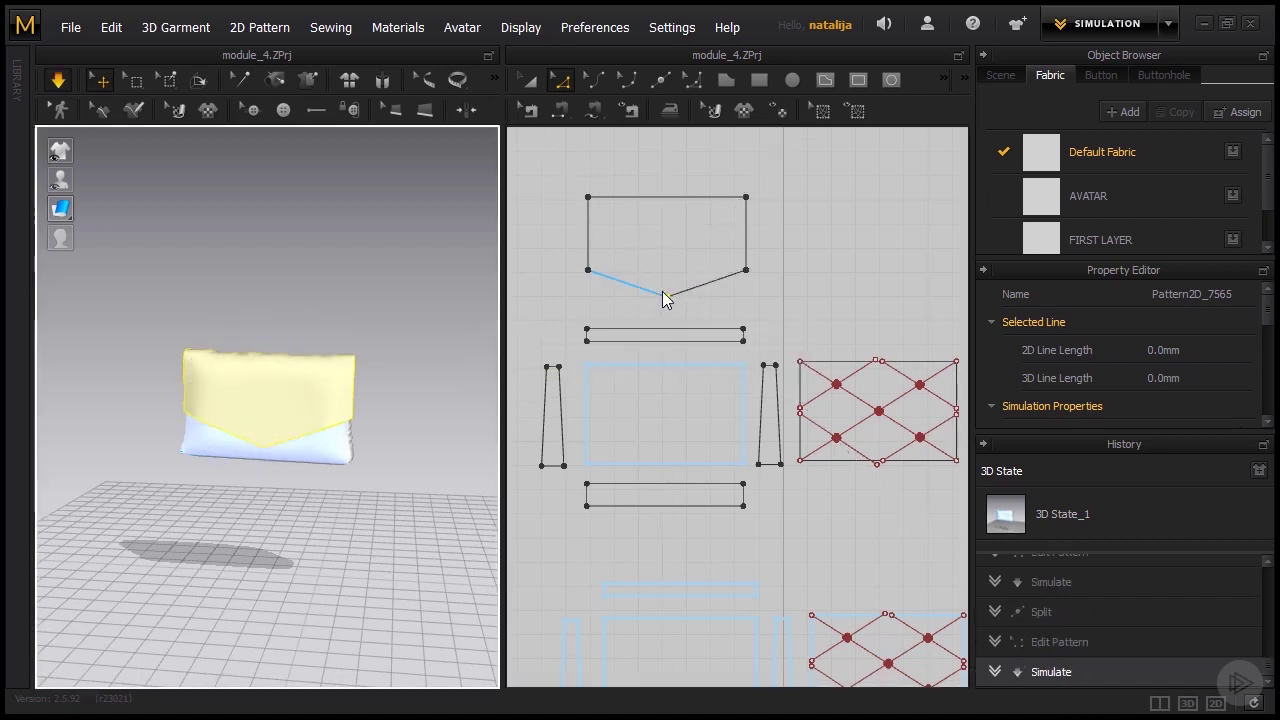
- Round the flap's V tip with Edit Round Corner and re-drape the bag
left_click(695, 84)
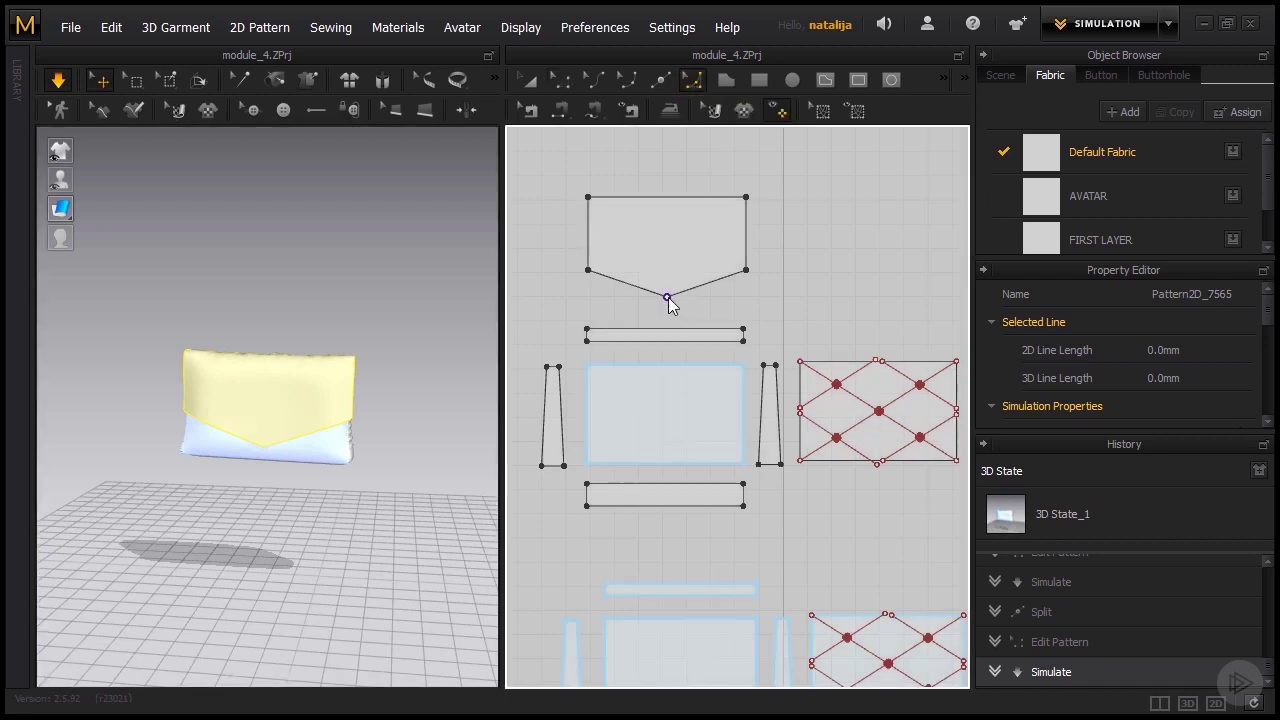
left_click_drag(667, 297, 645, 296)
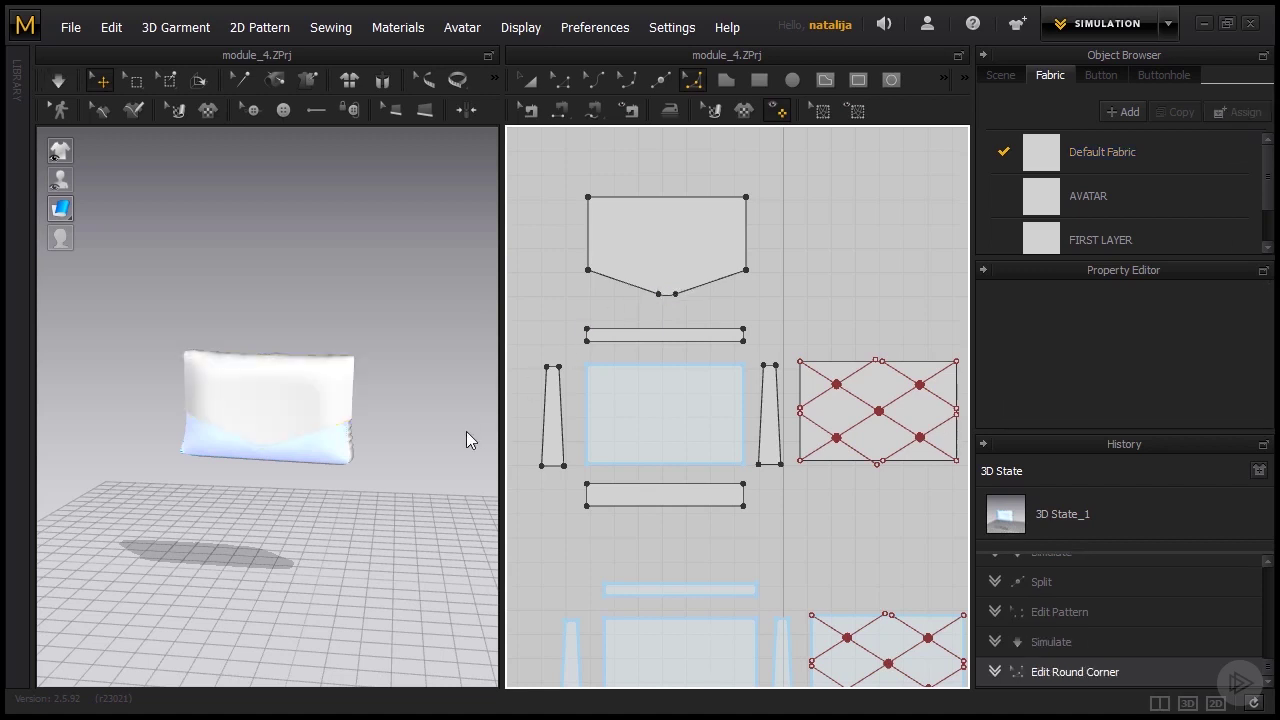
key("space")
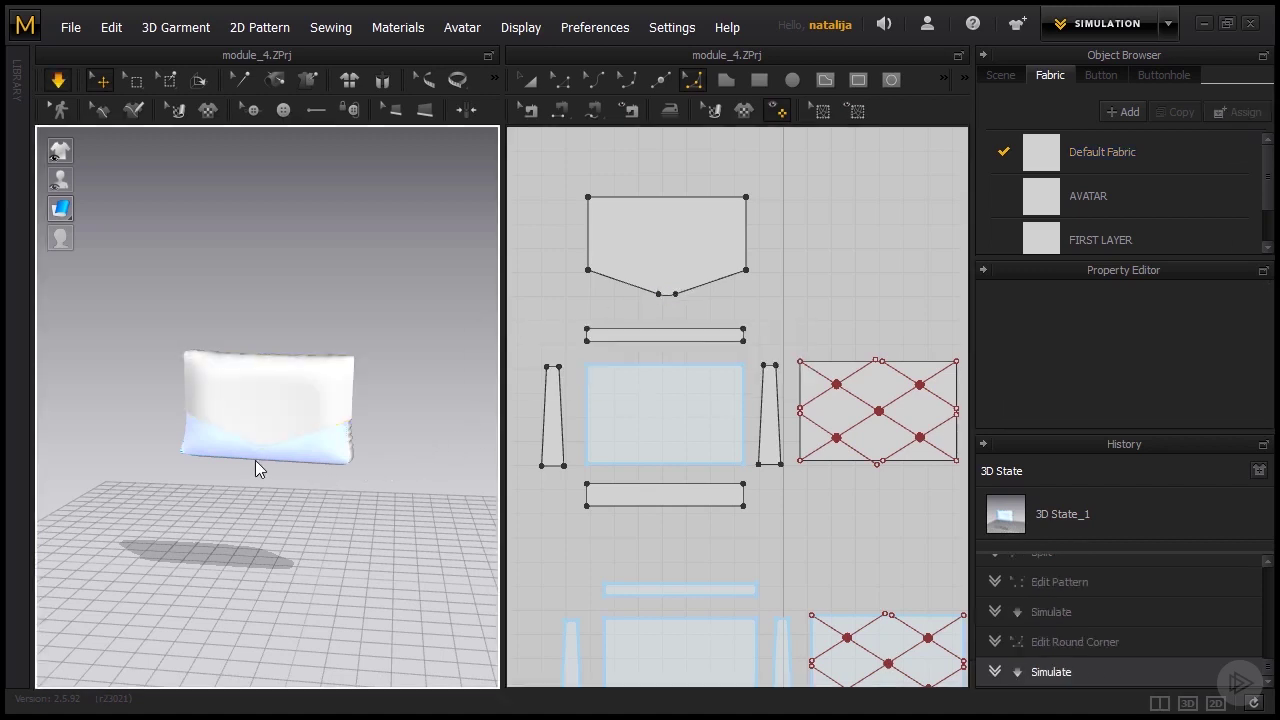
scroll(255, 460, "up", 2)
right_click_drag(337, 491, 405, 485)
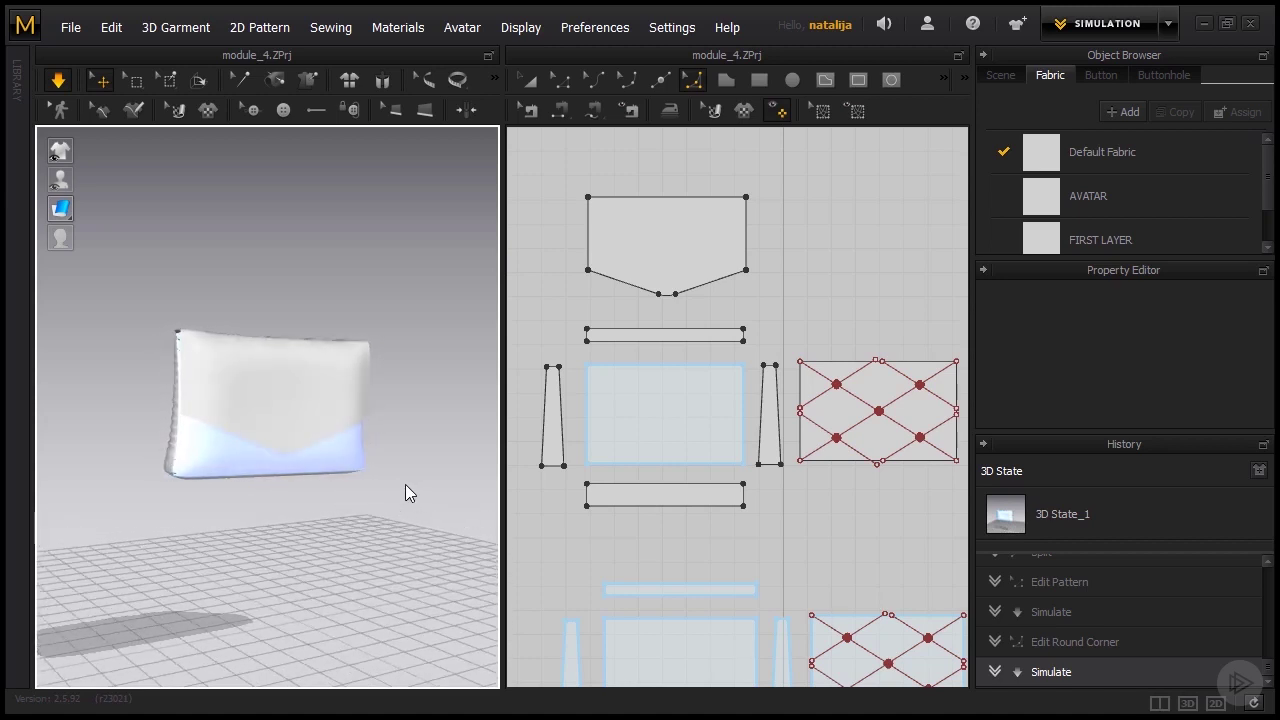
left_click(309, 441)
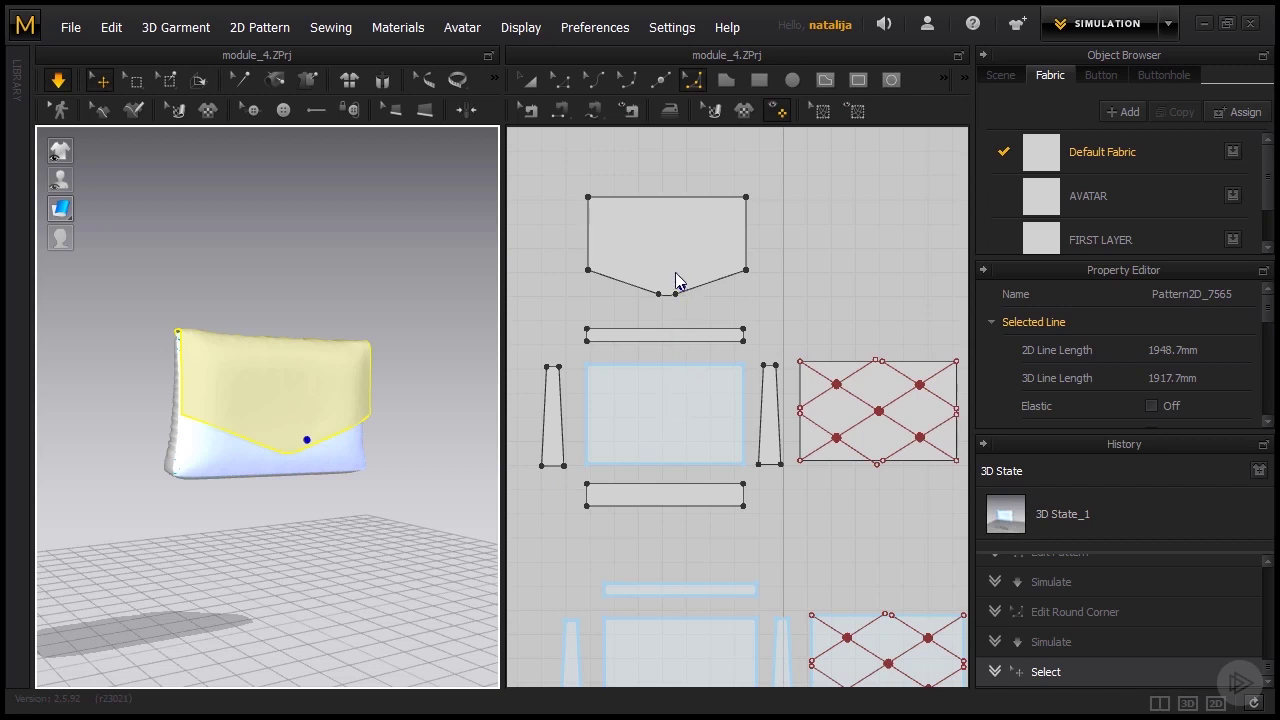
- Place an internal circle inside the flap and nudge it down near the rounded tip
left_click(890, 84)
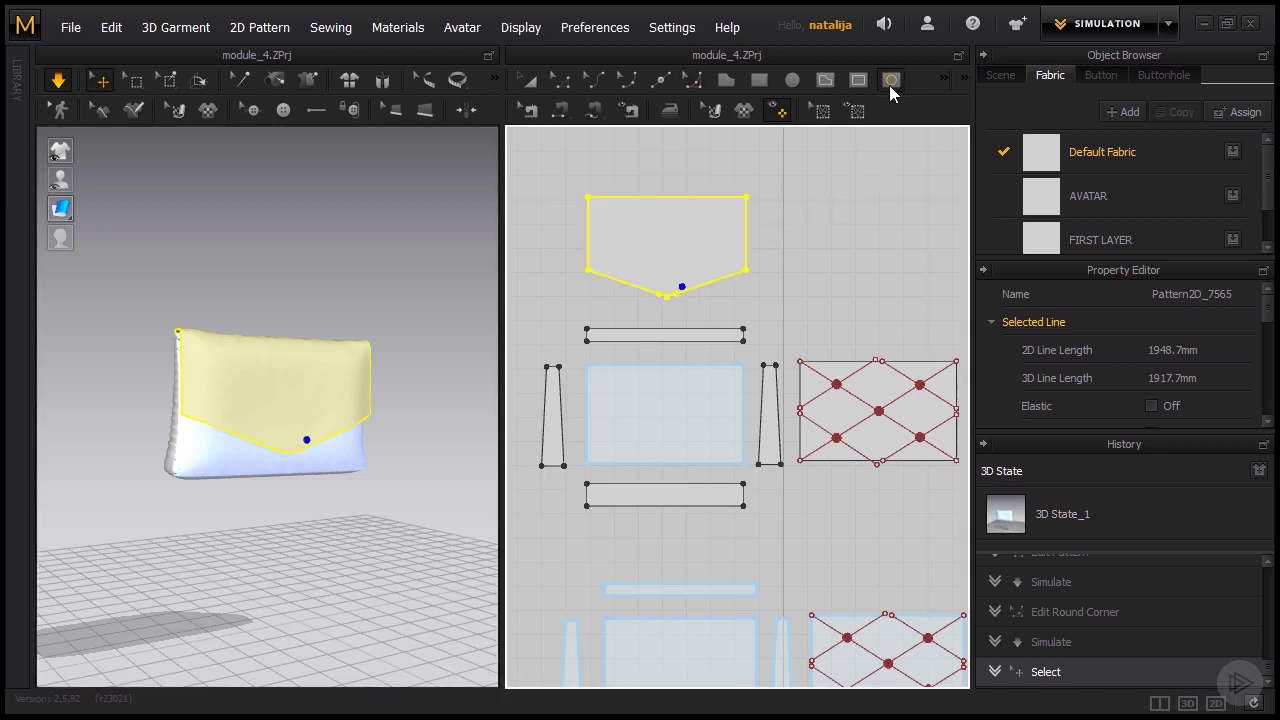
scroll(670, 267, "up", 3)
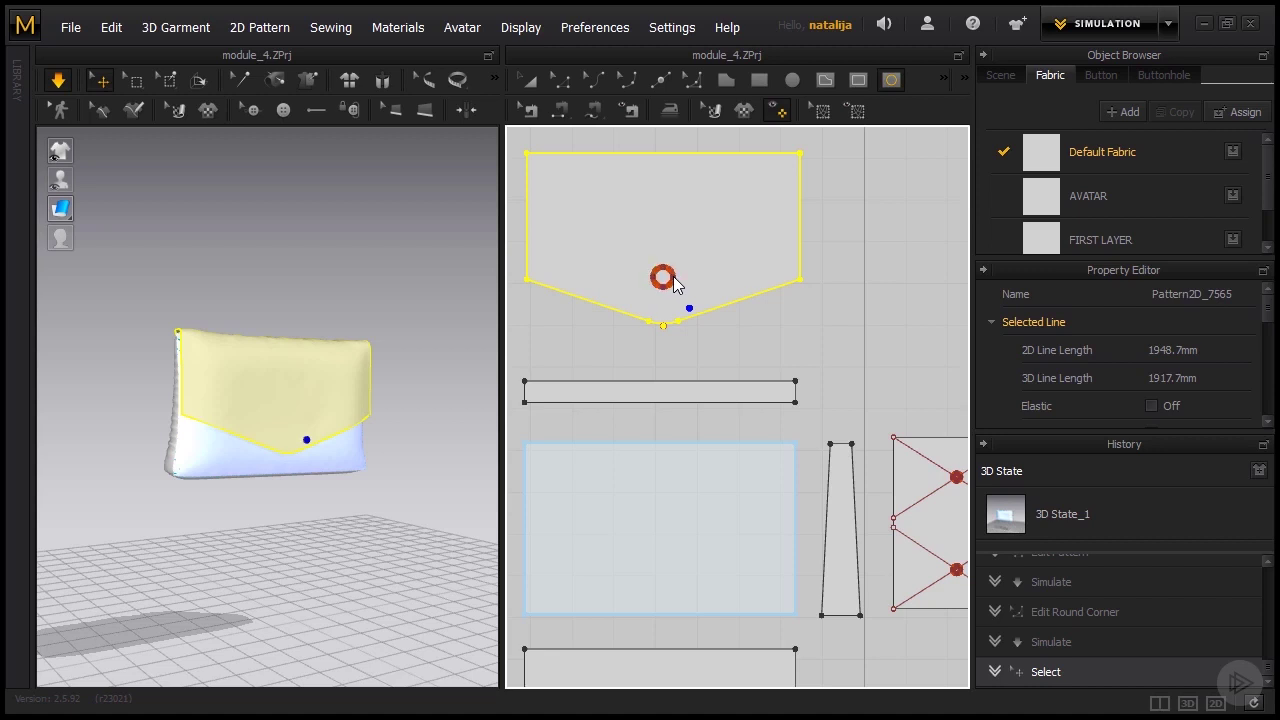
left_click(673, 276)
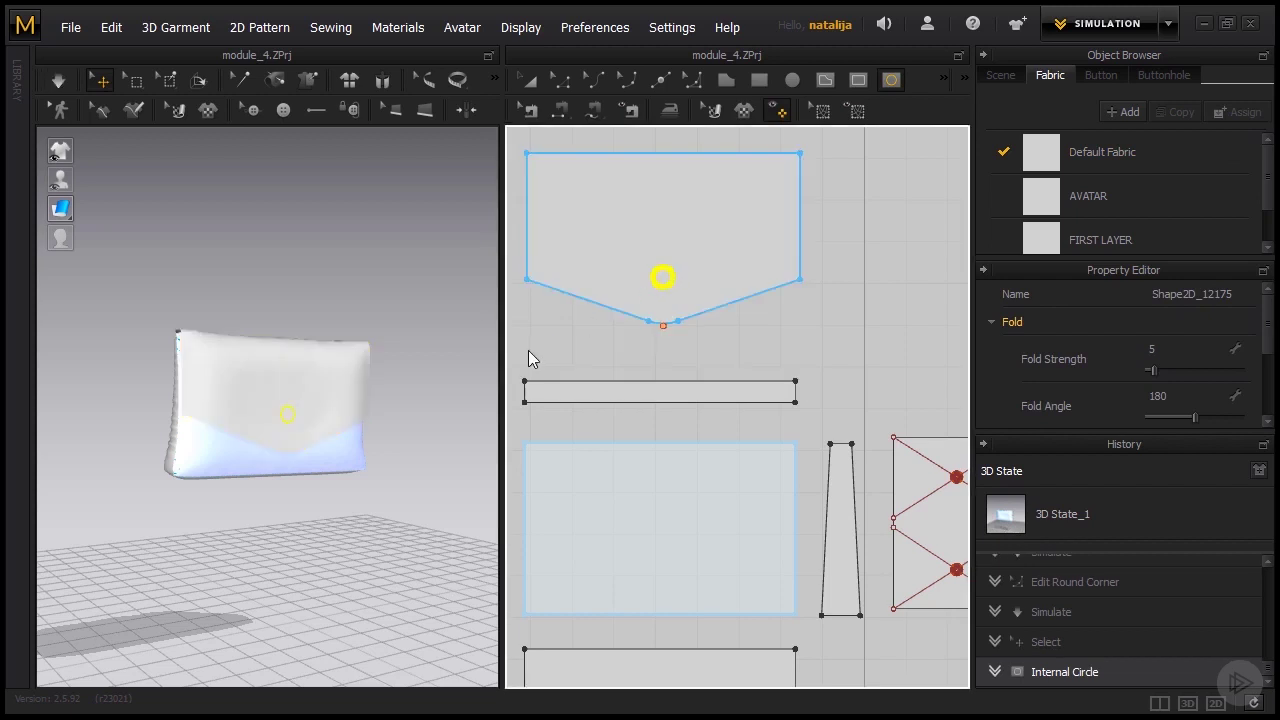
left_click(530, 80)
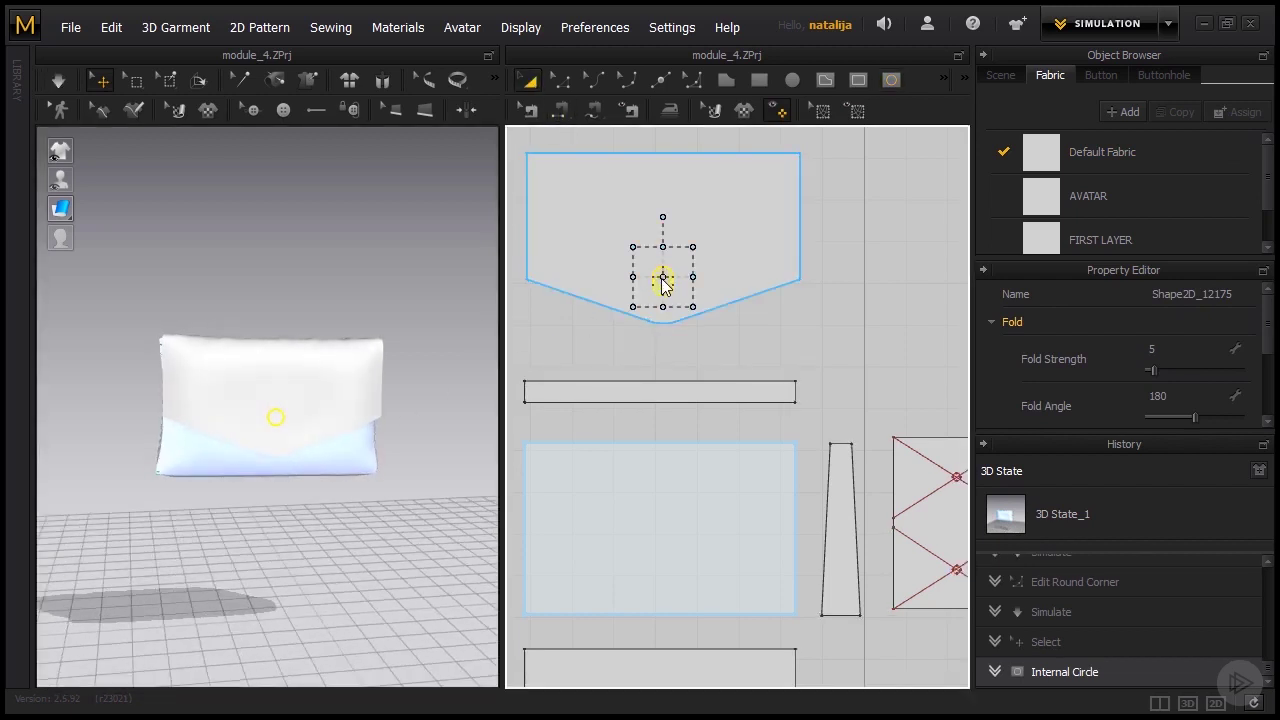
left_click_drag(662, 281, 666, 290)
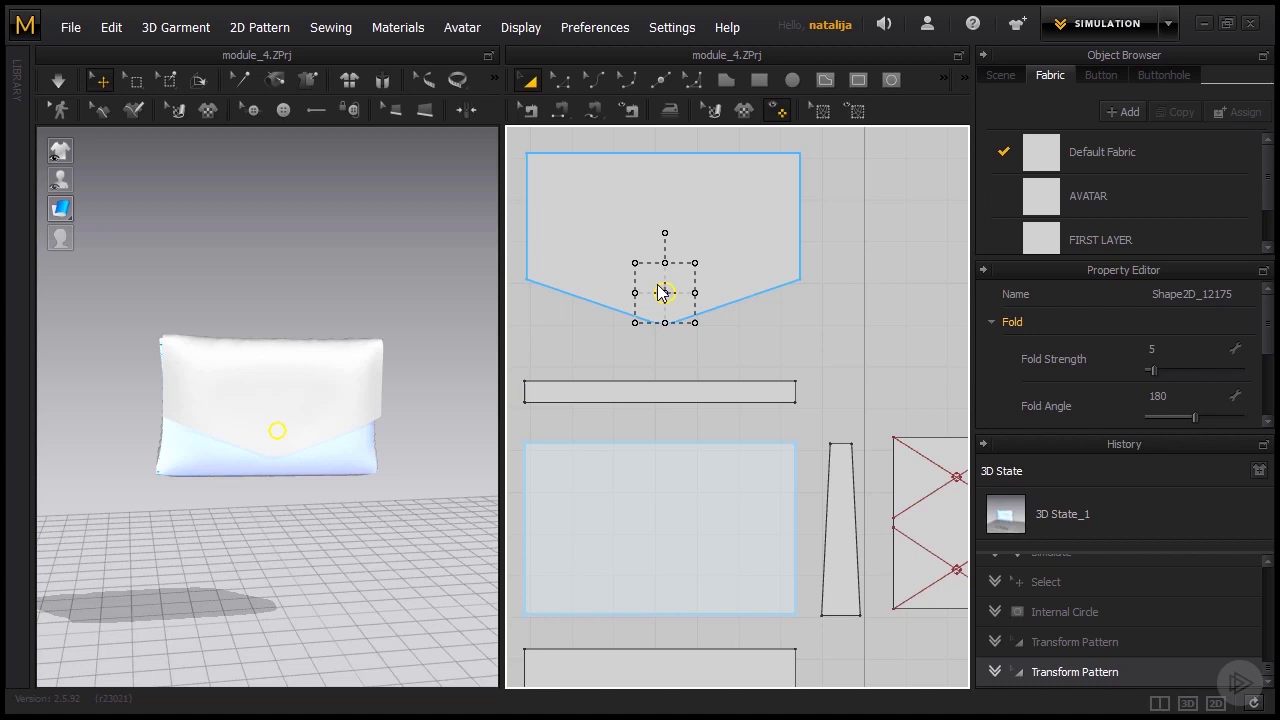
- Copy the flap's circle and paste it onto the bag's lower body panel
key("g")
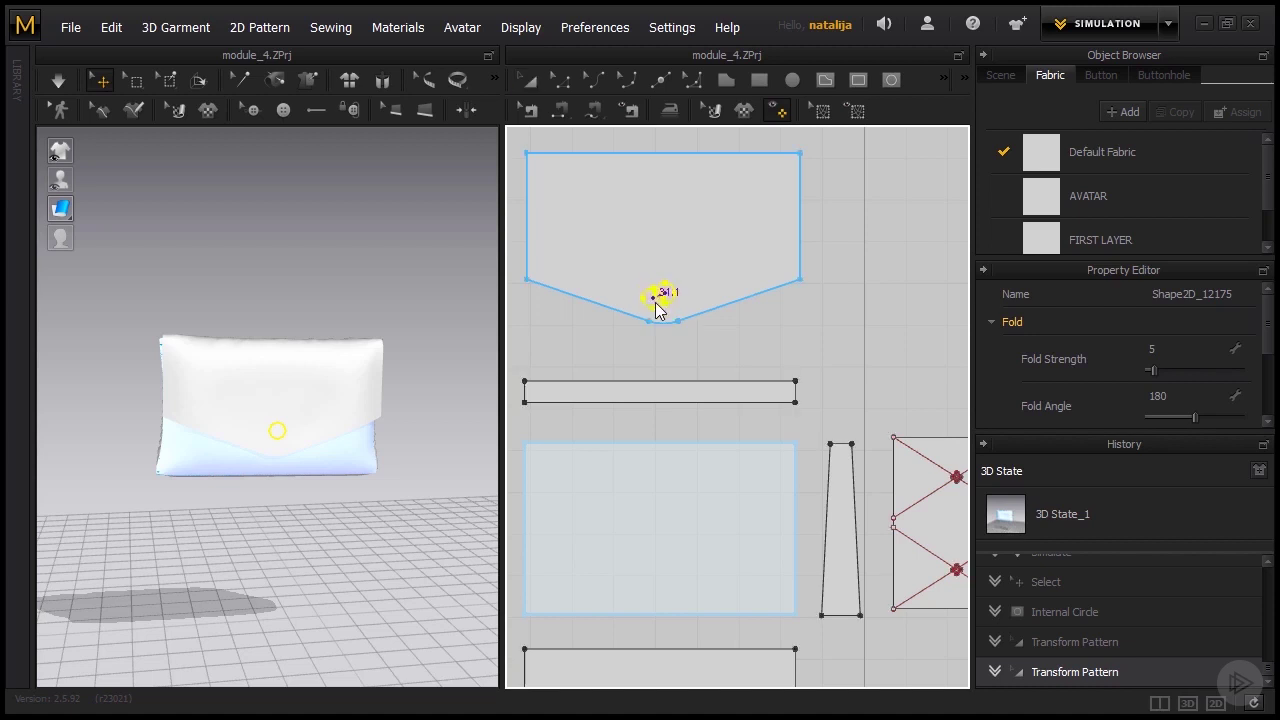
left_click(665, 293)
left_click(664, 543)
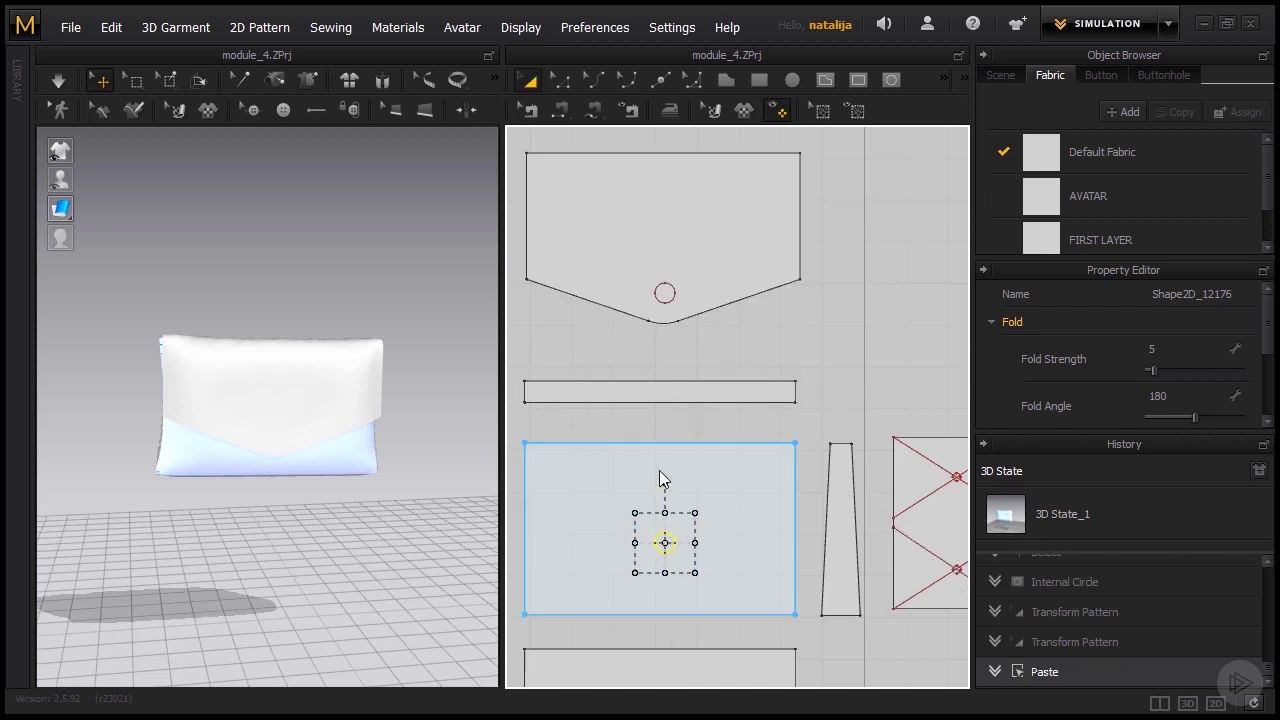
- Free-sew the flap circle to the body panel circle and simulate to pull them together
left_click(593, 112)
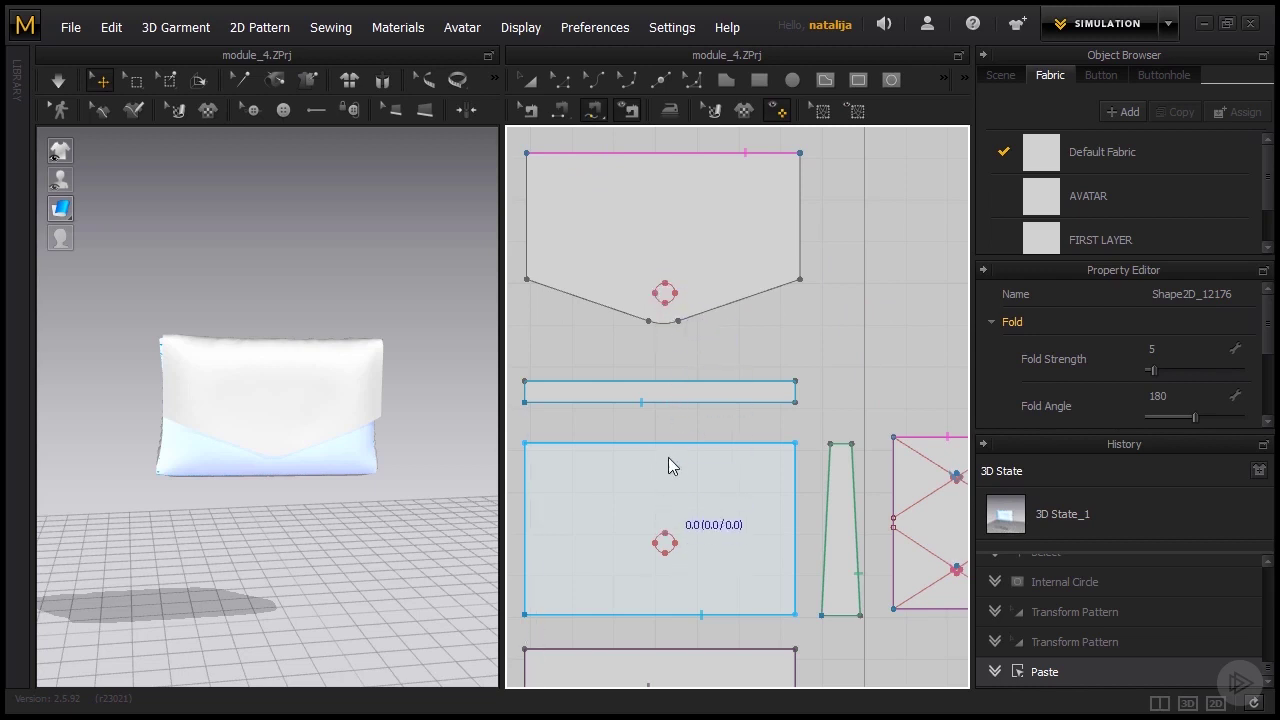
left_click(665, 292)
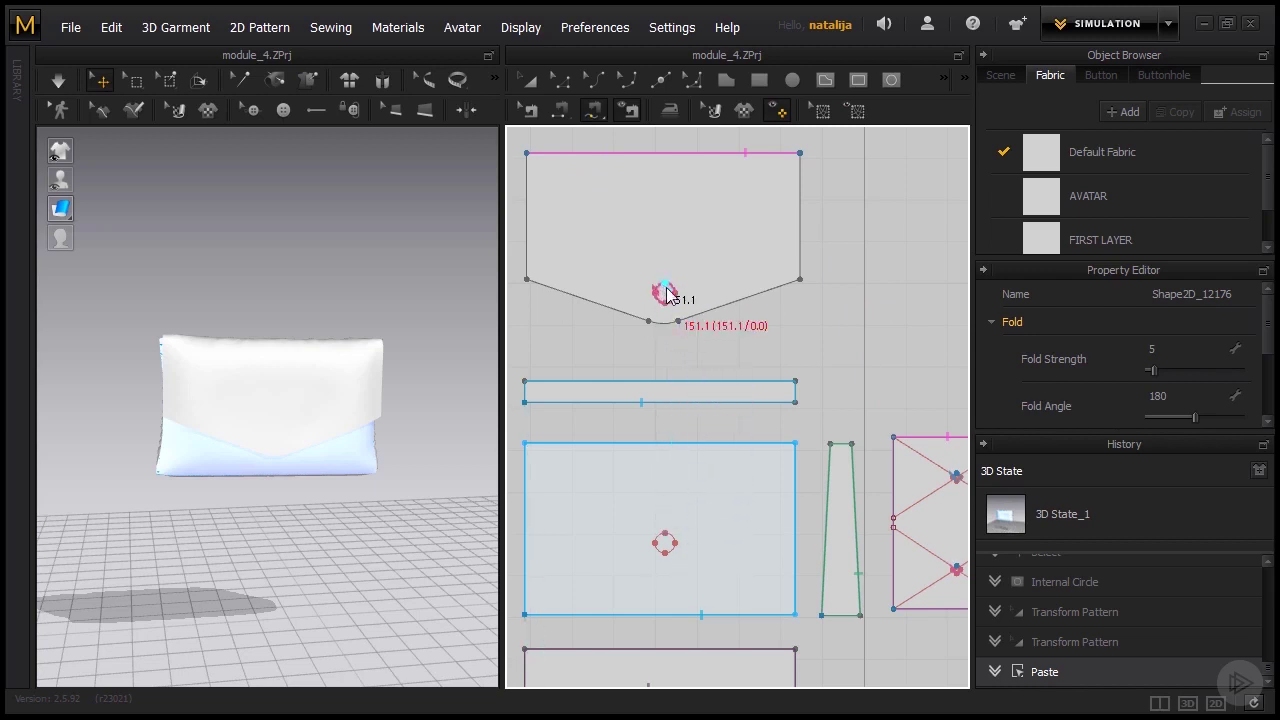
left_click(665, 531)
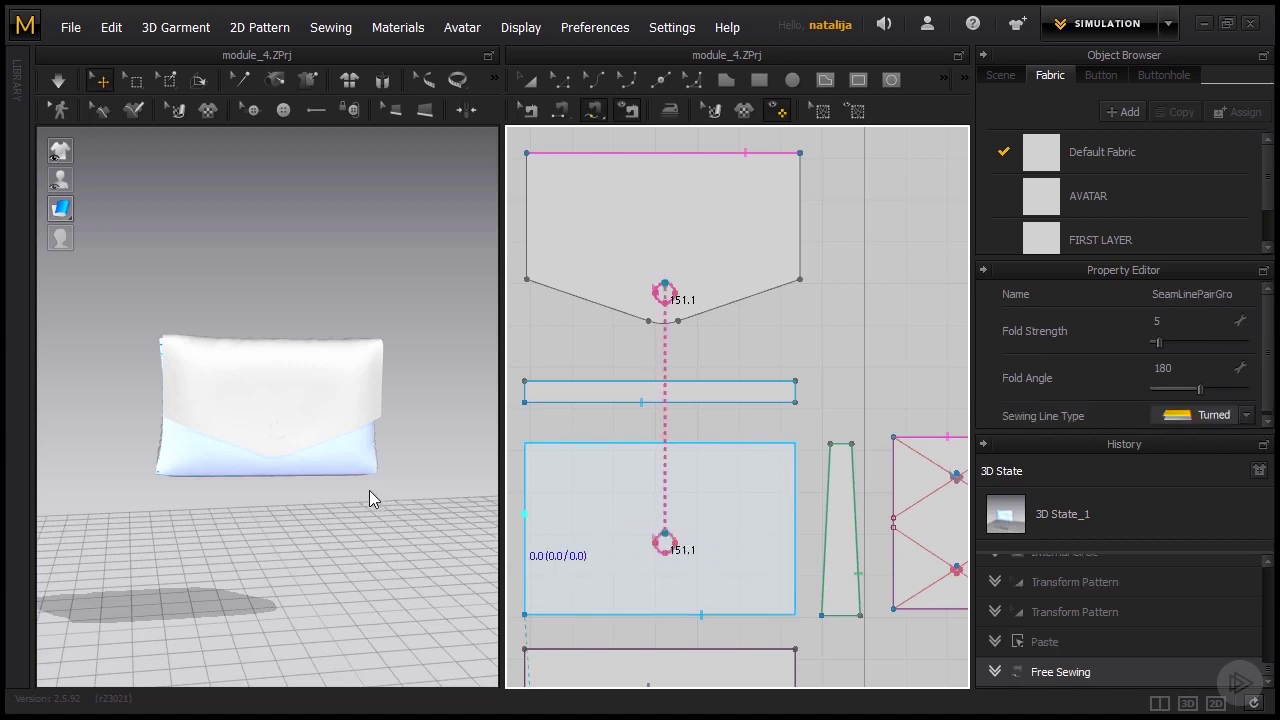
key("space")
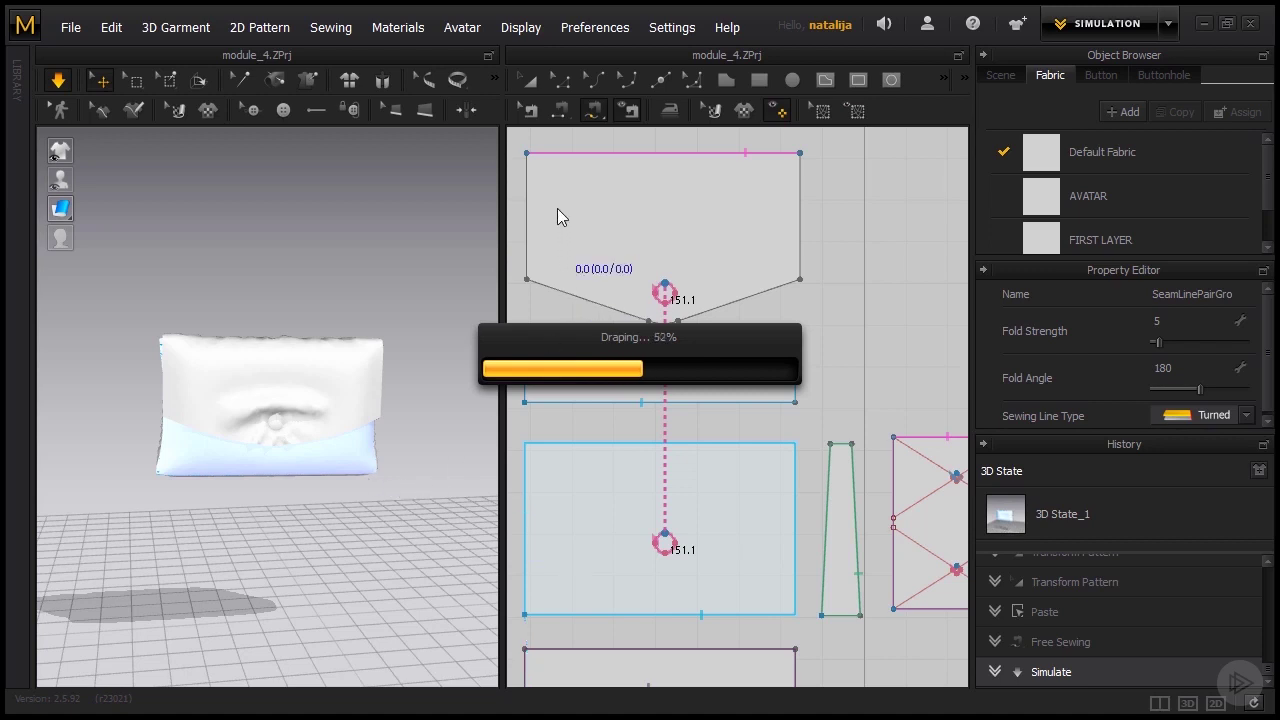
- Nudge the body panel's circle down twice and re-simulate so the flap closes snugly
left_click(537, 81)
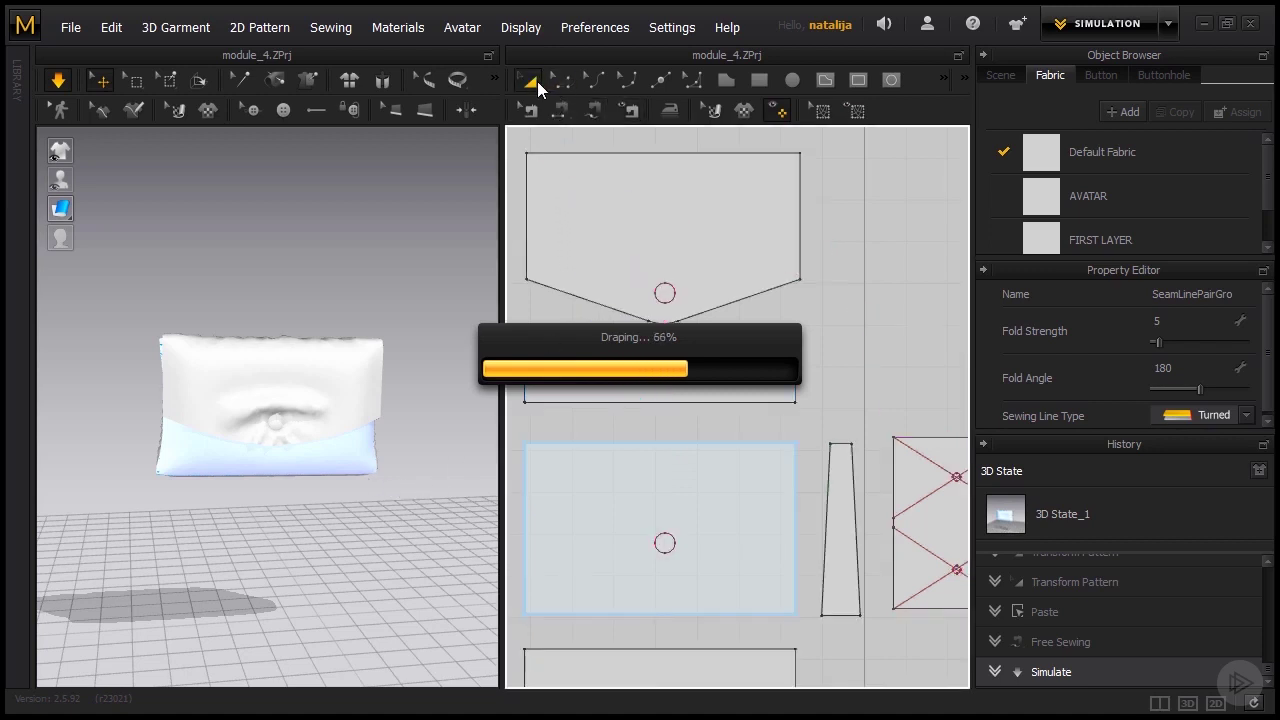
left_click(666, 550)
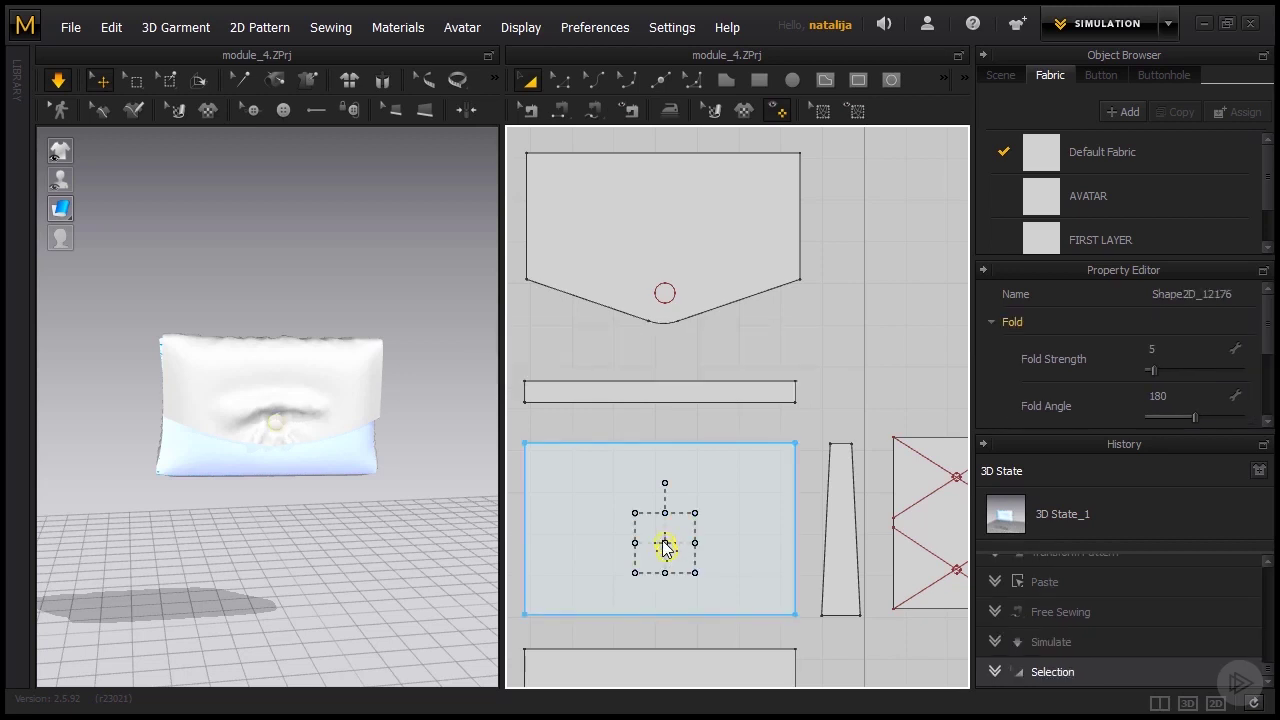
left_click_drag(662, 545, 664, 553)
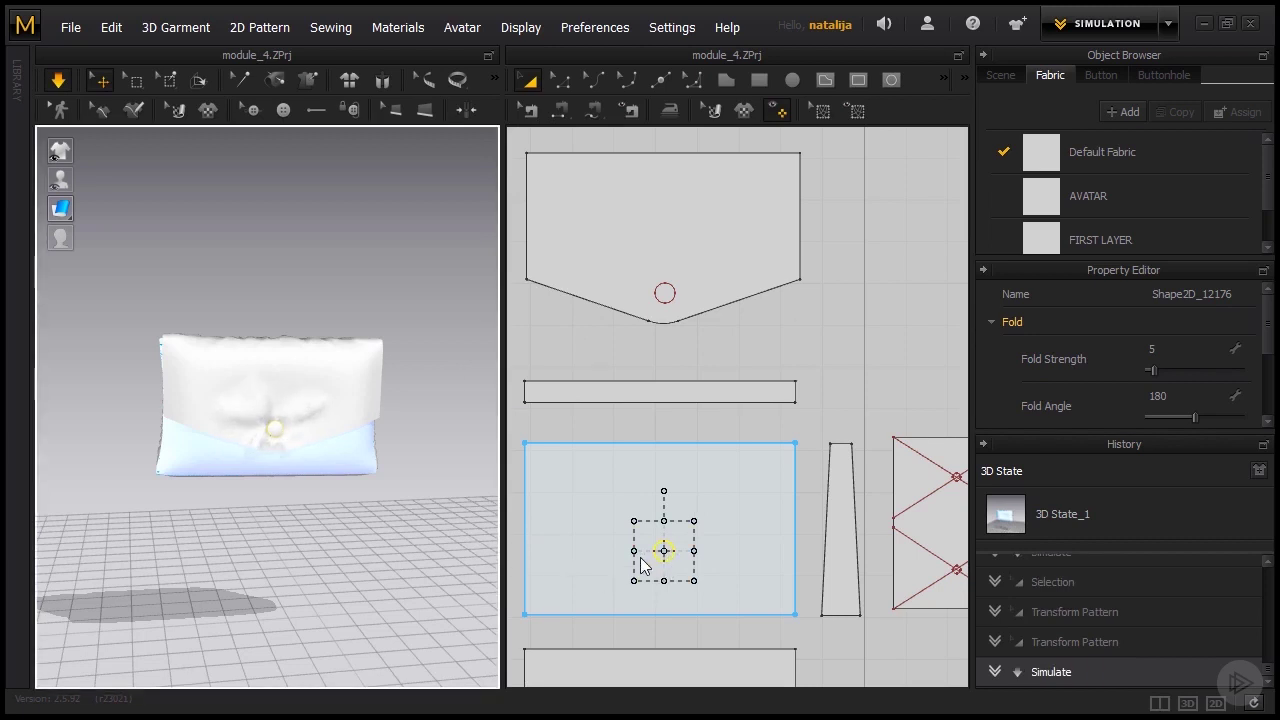
scroll(655, 568, "up", 3)
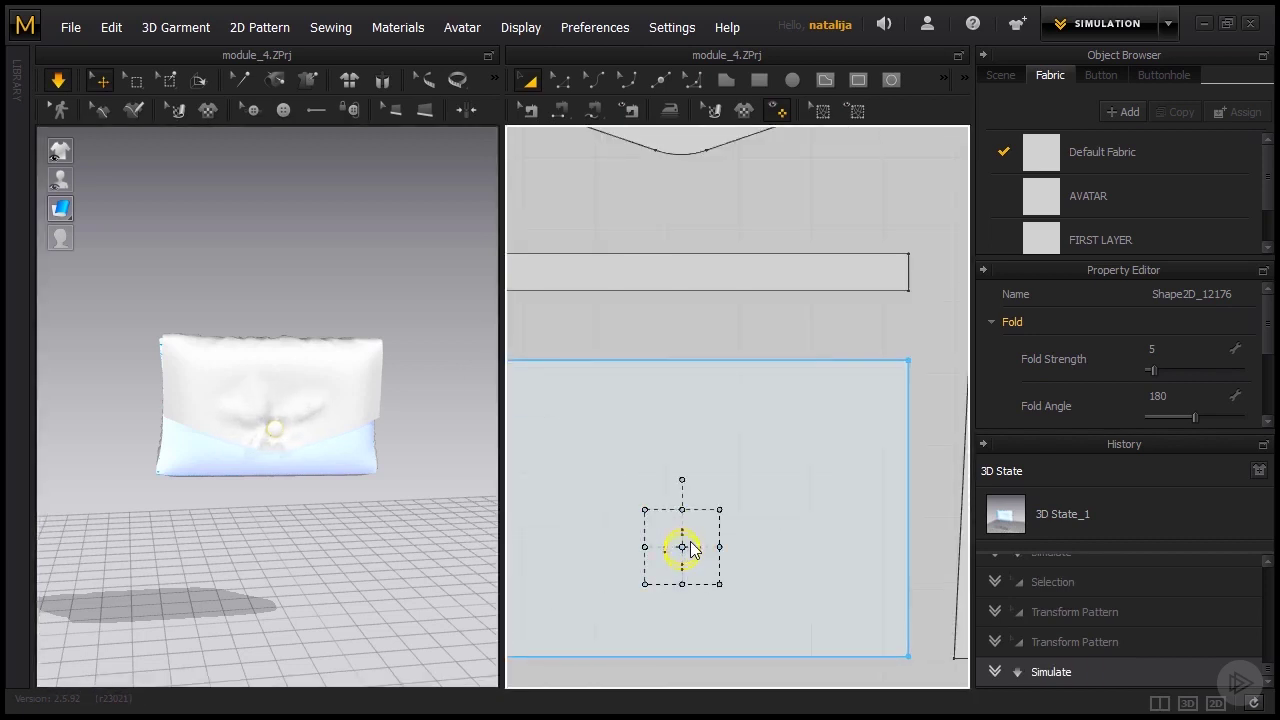
left_click_drag(686, 548, 686, 553)
key("space")
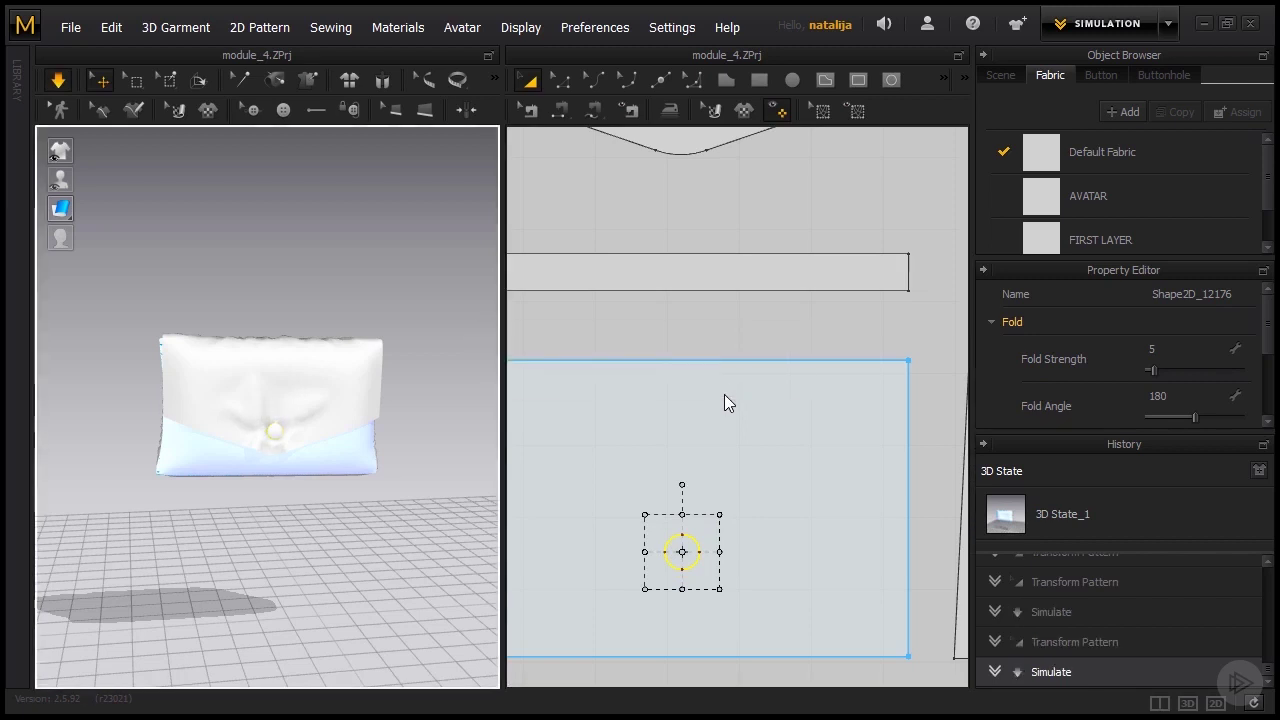
scroll(720, 389, "down", 3)
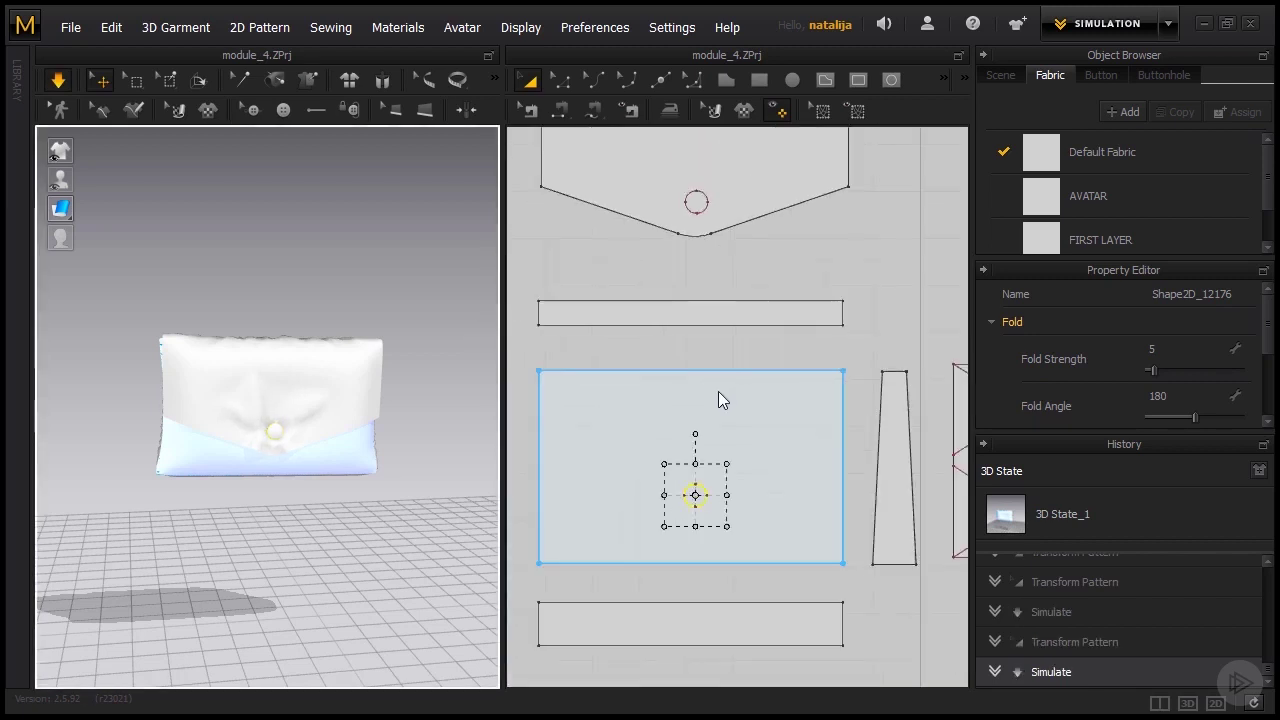
left_click_drag(1266, 196, 1266, 216)
left_click(1151, 219)
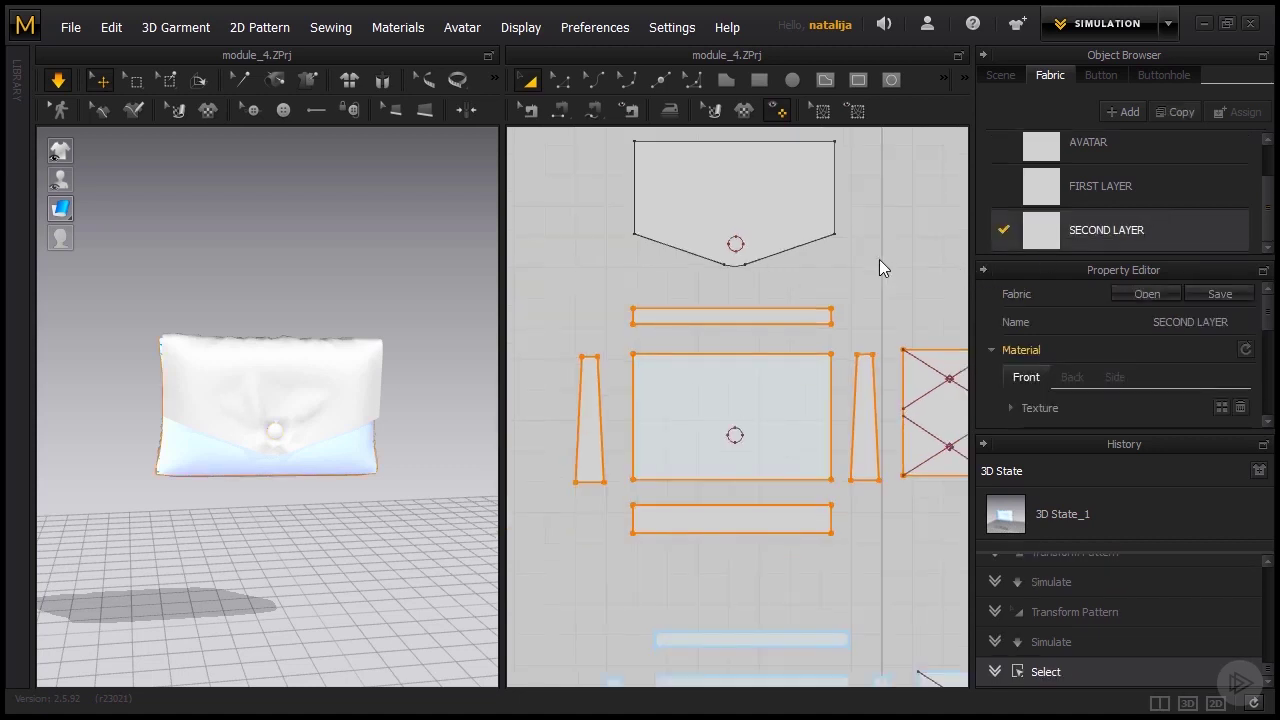
scroll(870, 280, "down", 2)
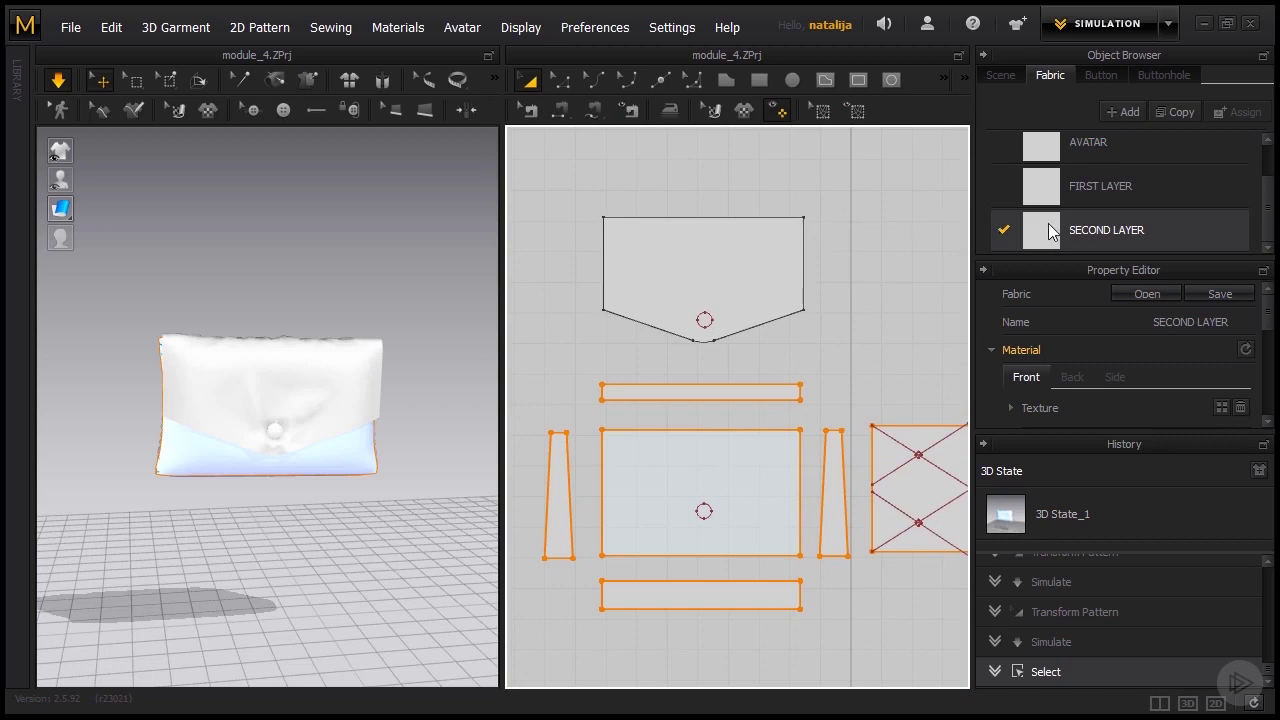
left_click(766, 270)
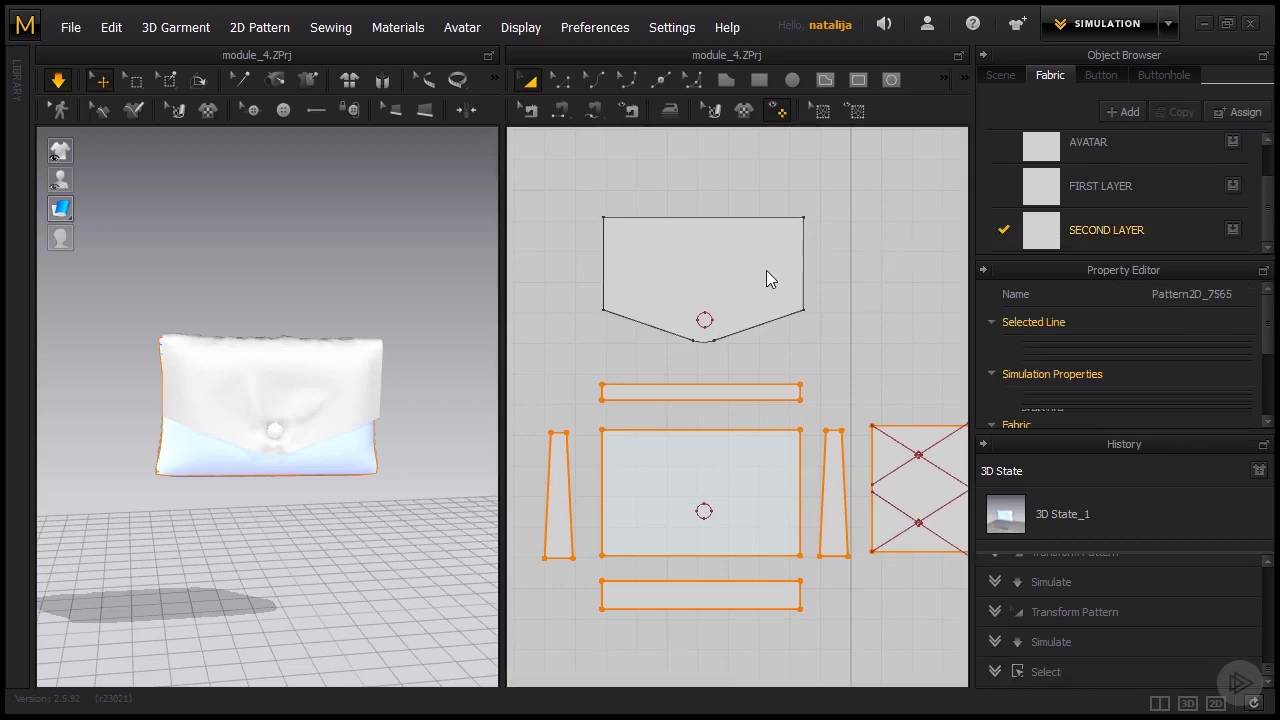
left_click(419, 323)
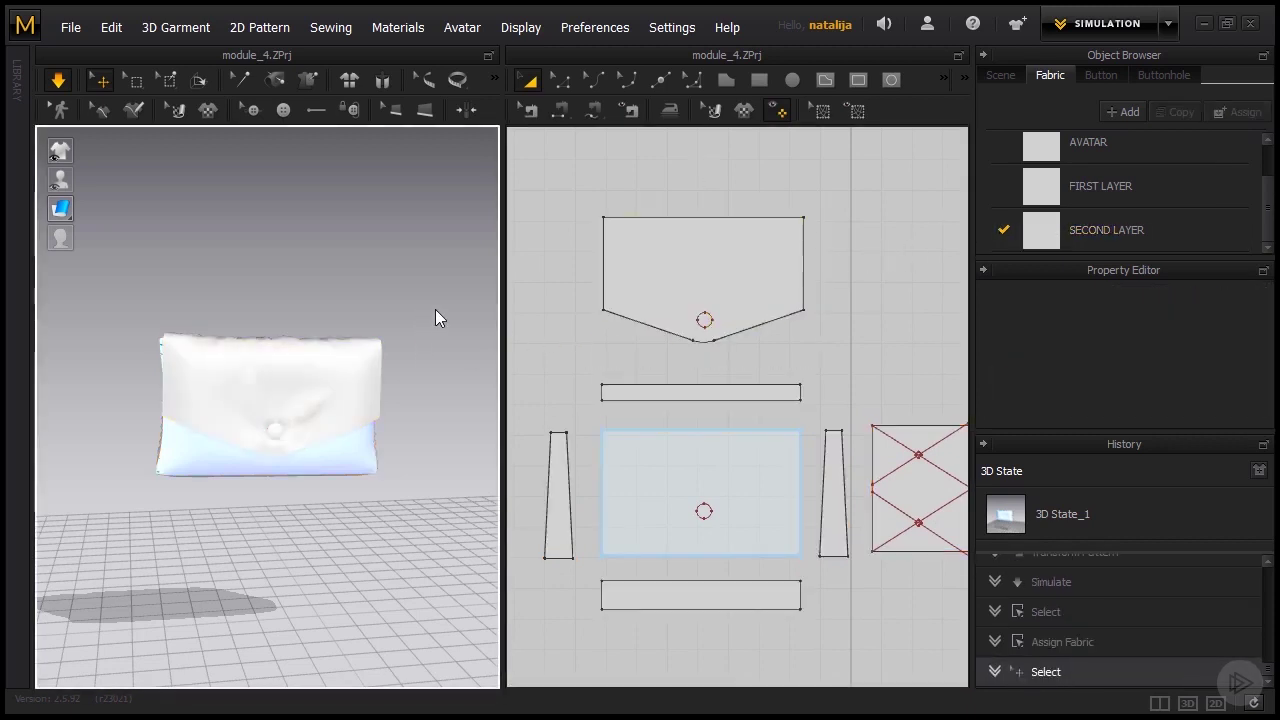
left_click(178, 346)
left_click(277, 306)
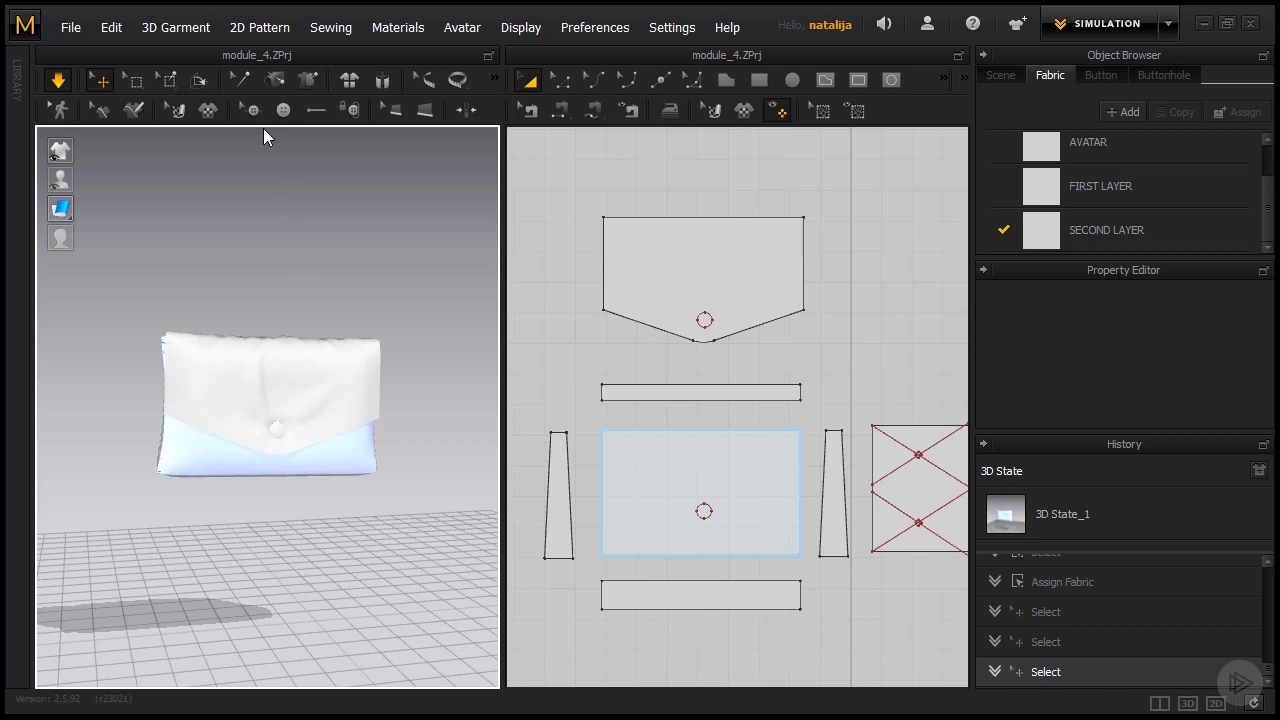
- With the Button tool, select the button on the flap pattern to edit the Default Button
left_click(283, 111)
scroll(752, 268, "up", 2)
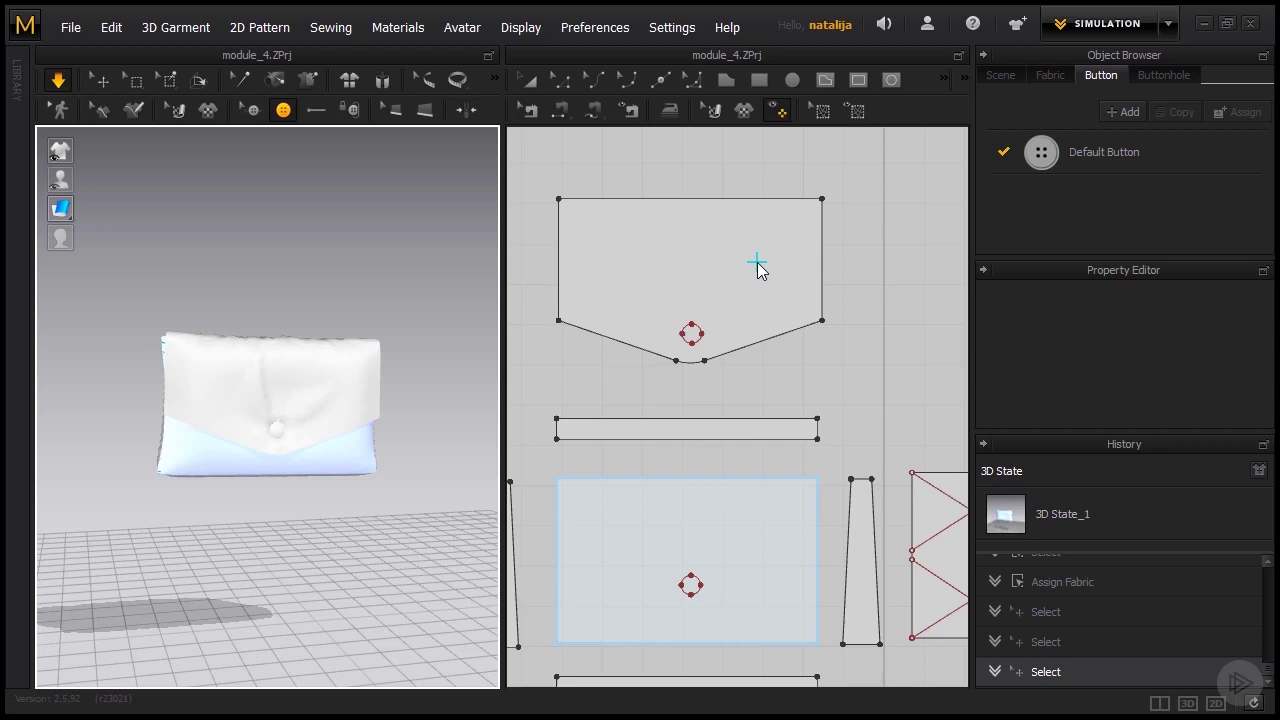
left_click(693, 340)
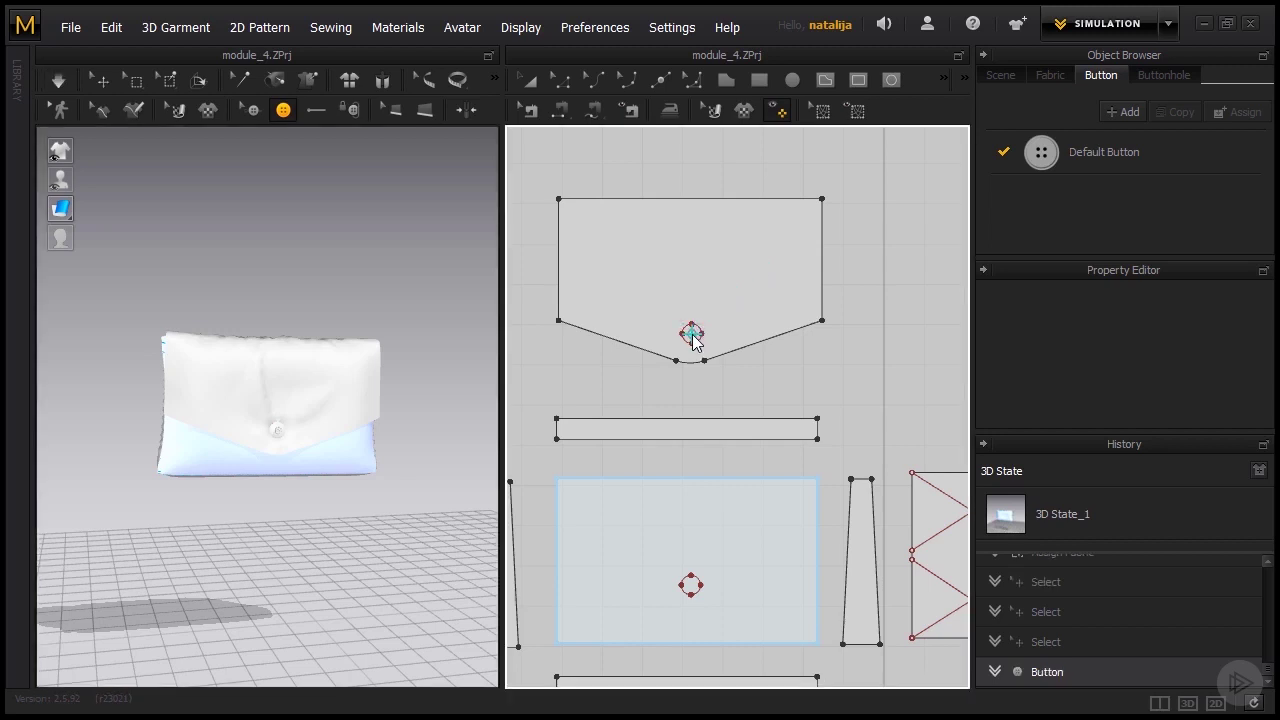
scroll(282, 442, "up", 1)
scroll(282, 442, "up", 4)
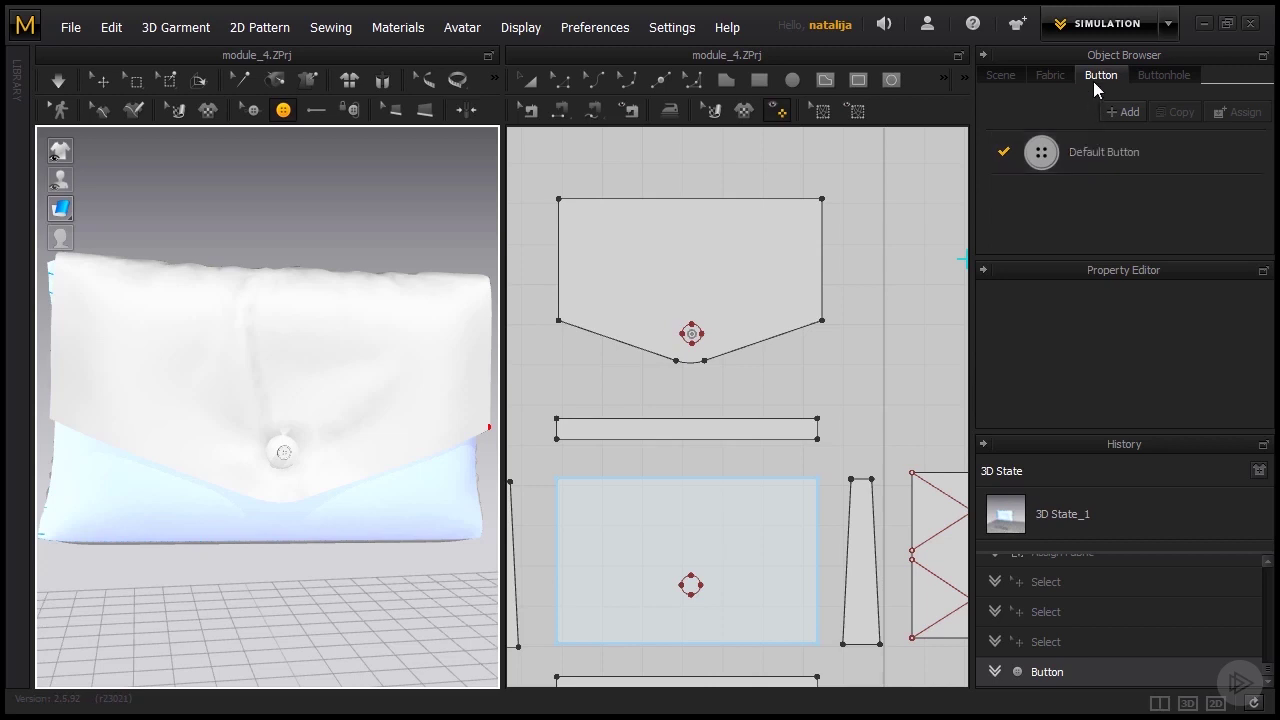
- Give the Default Button a sphere shape and a 40 mm size
left_click(1096, 156)
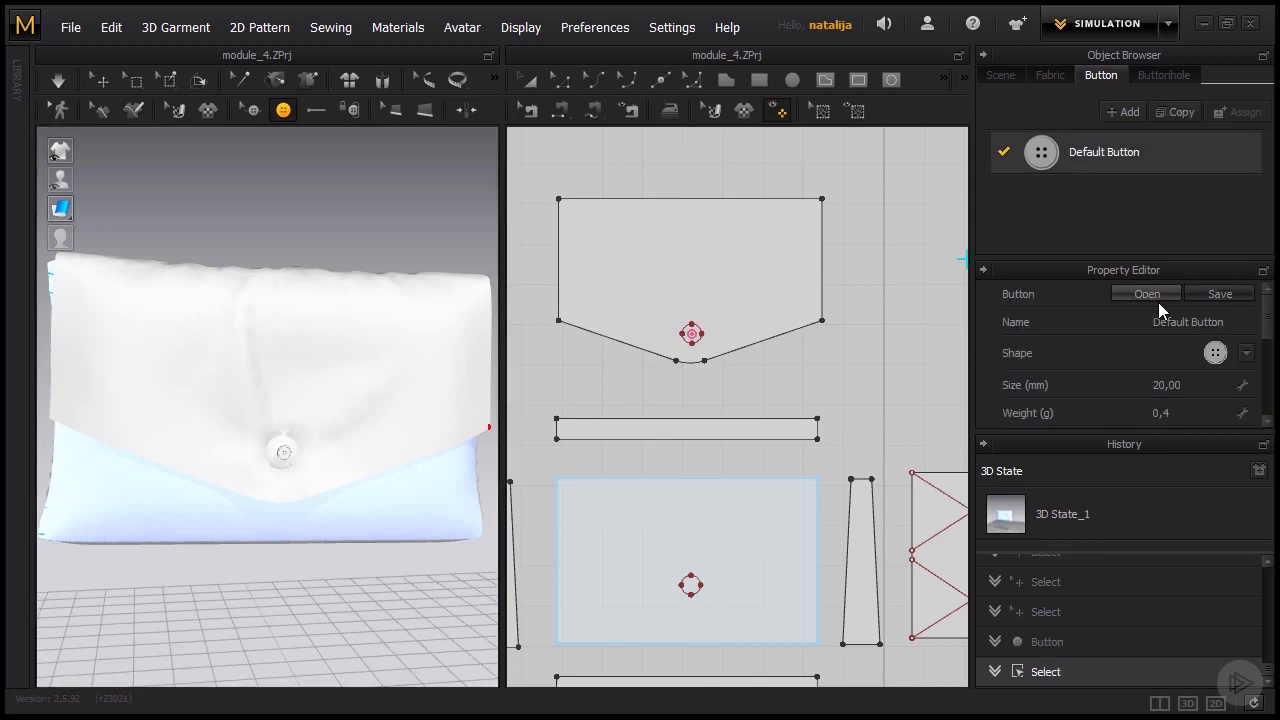
left_click(1247, 354)
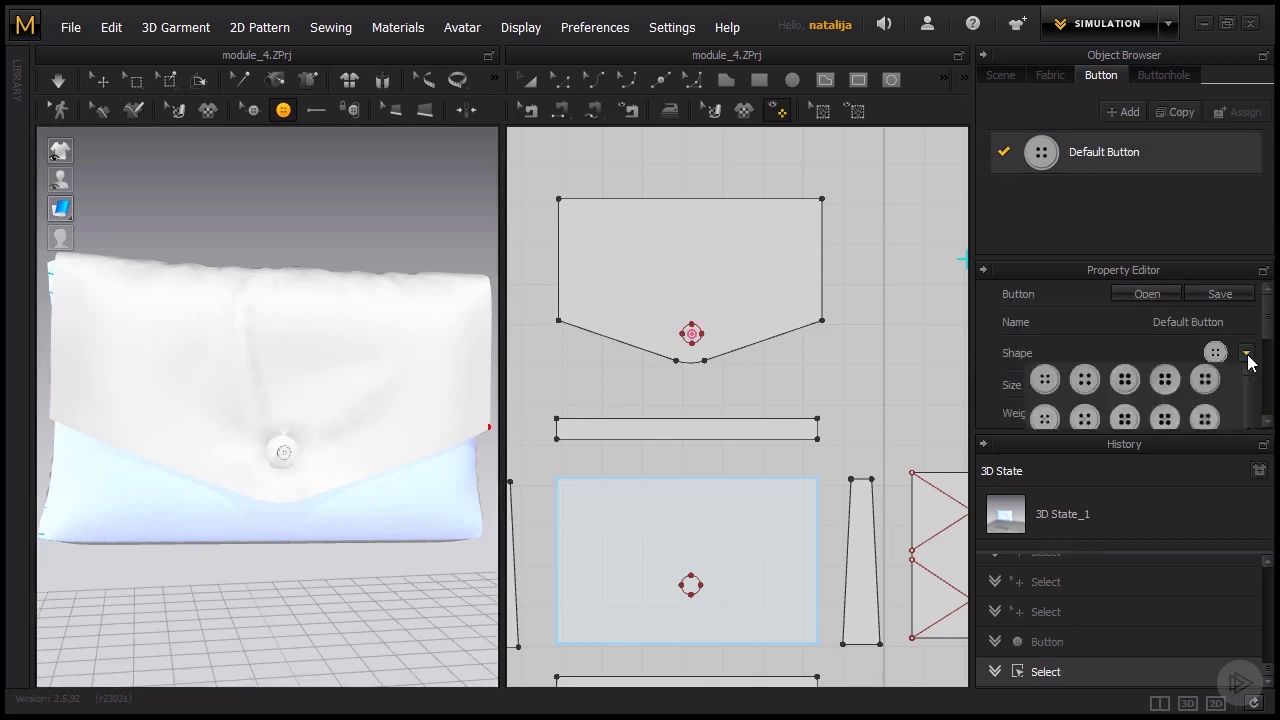
left_click_drag(1245, 438, 1240, 525)
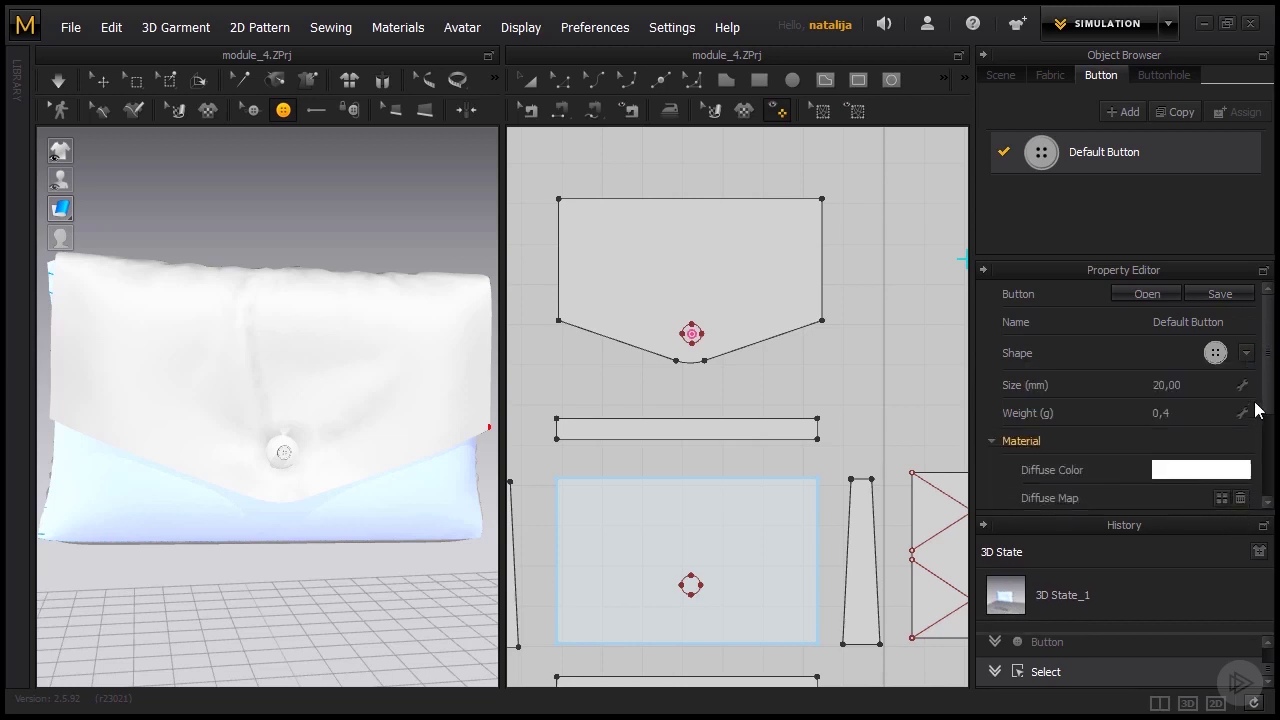
left_click(1247, 355)
scroll(1250, 410, "down", 2)
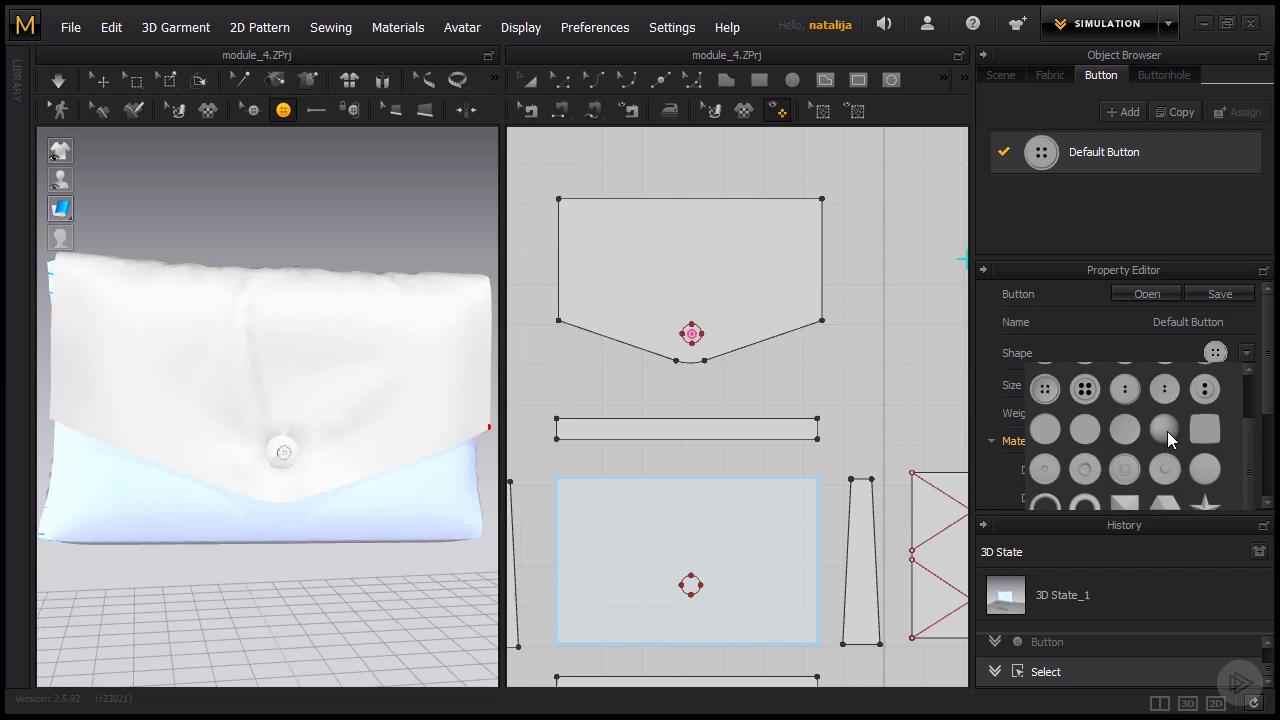
left_click(1167, 431)
left_click(1192, 386)
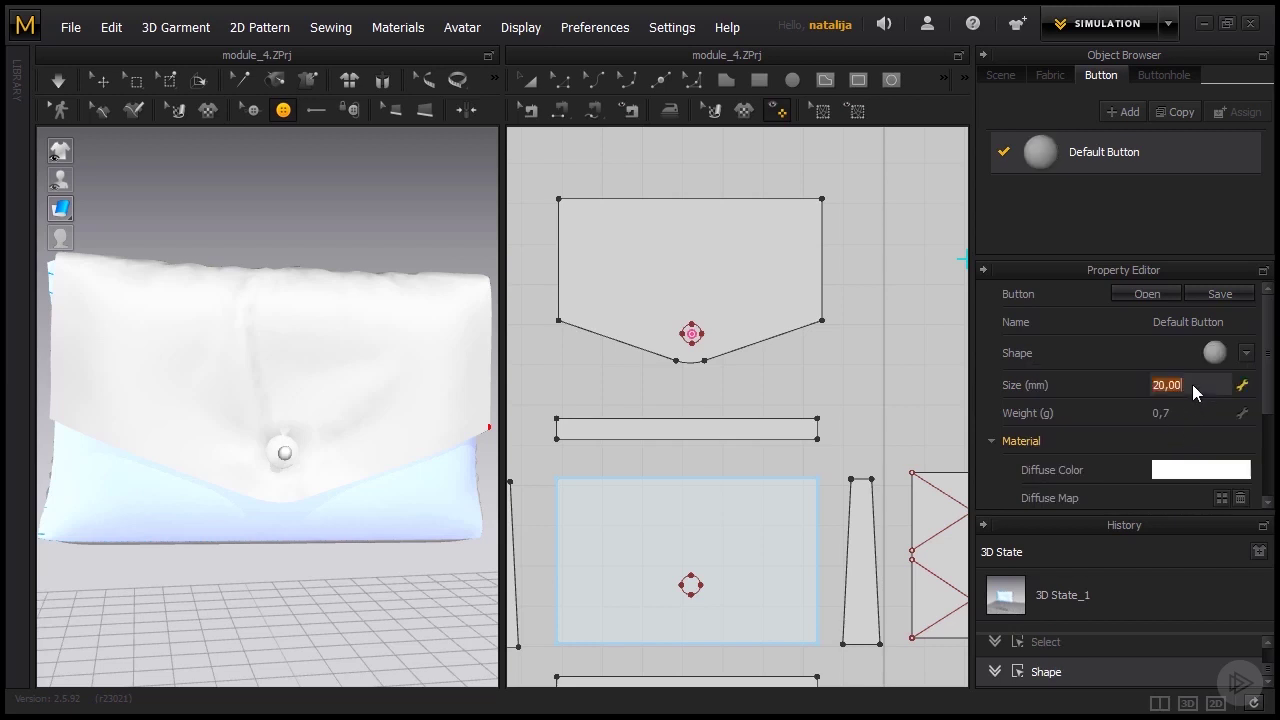
type("40")
key("Return")
- Enlarge the button to 45 mm, make it a flat round disc, and resume simulation
scroll(1192, 358, "down", 2)
left_click(1185, 326)
type("4")
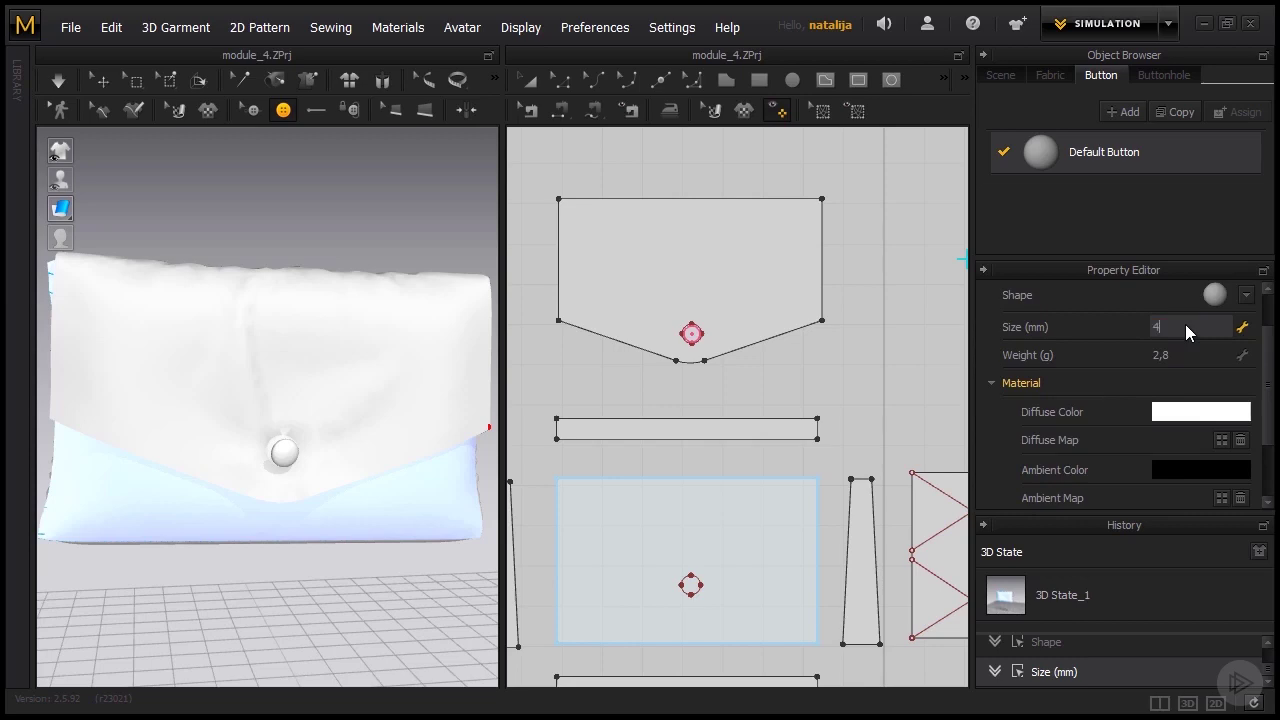
type("5")
key("Return")
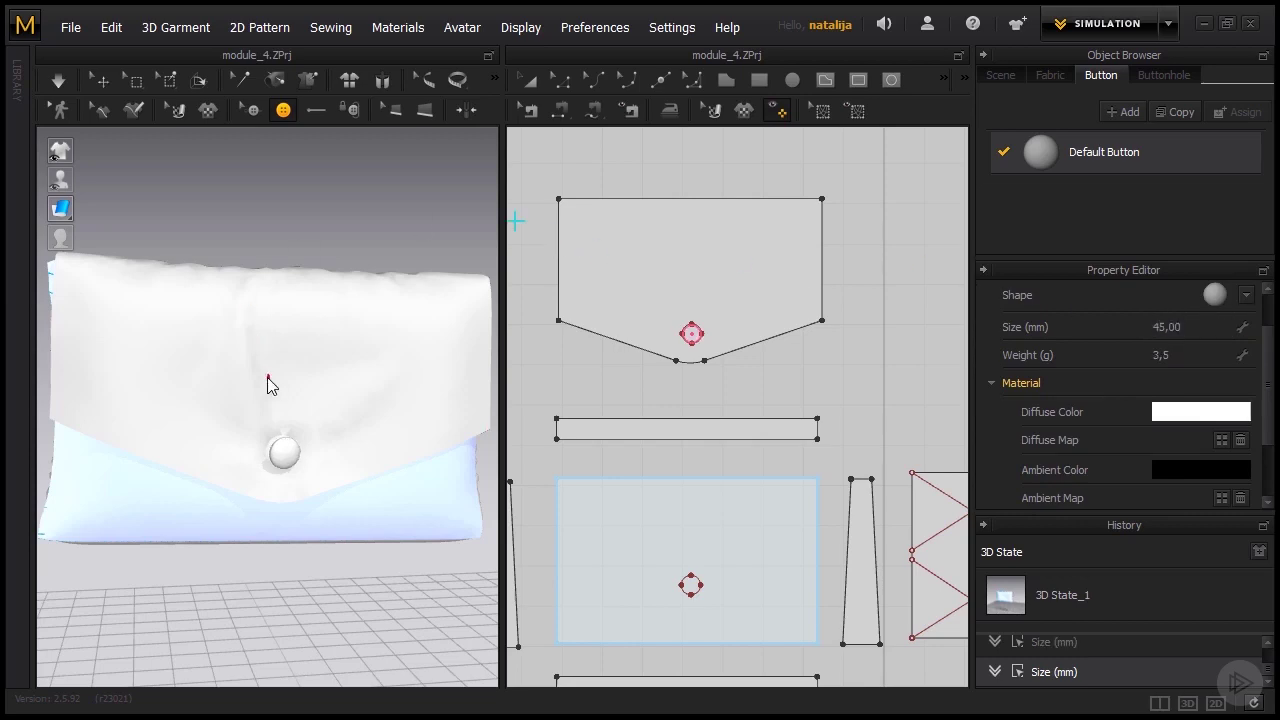
left_click(1247, 294)
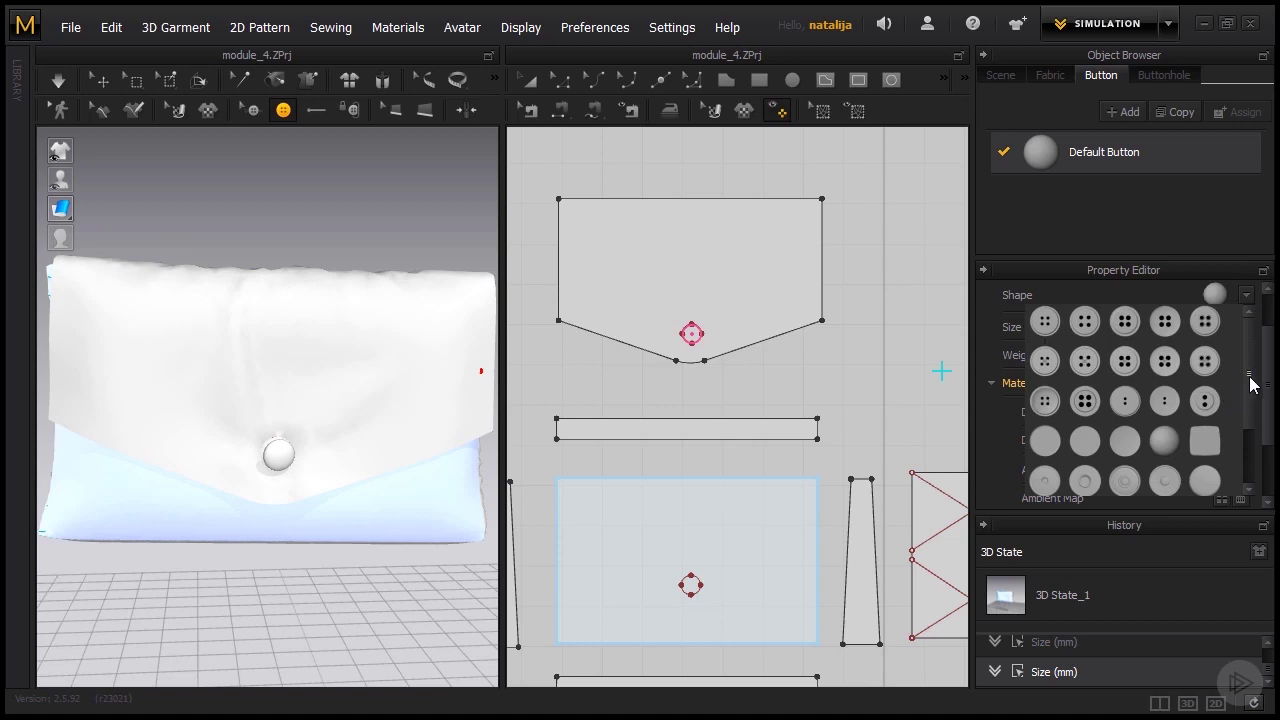
left_click_drag(1247, 394, 1244, 417)
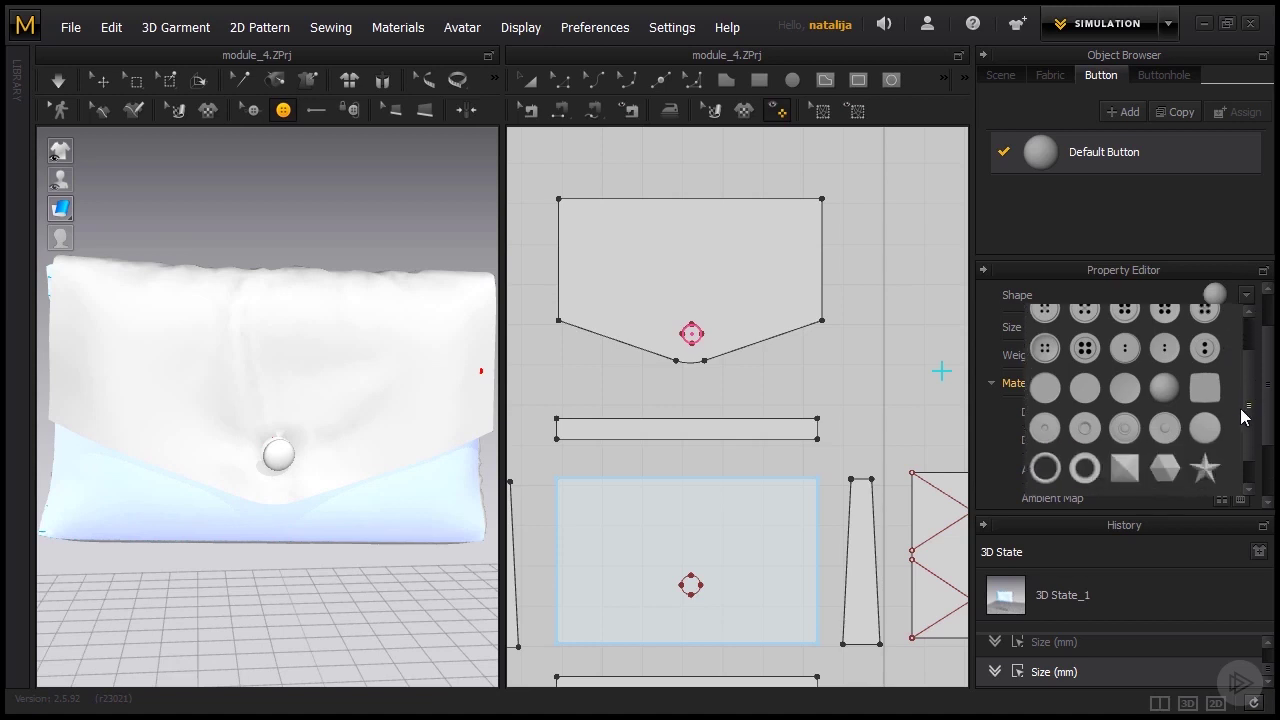
left_click(1048, 396)
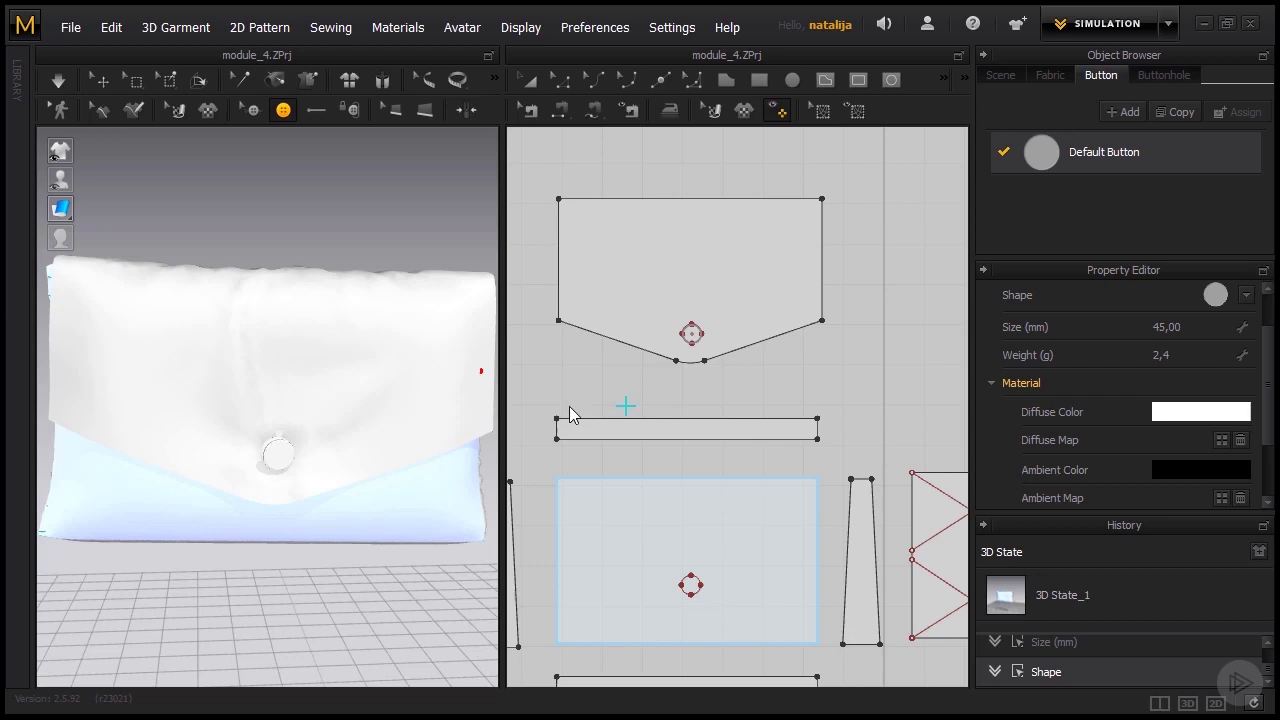
key("space")
scroll(180, 274, "down", 3)
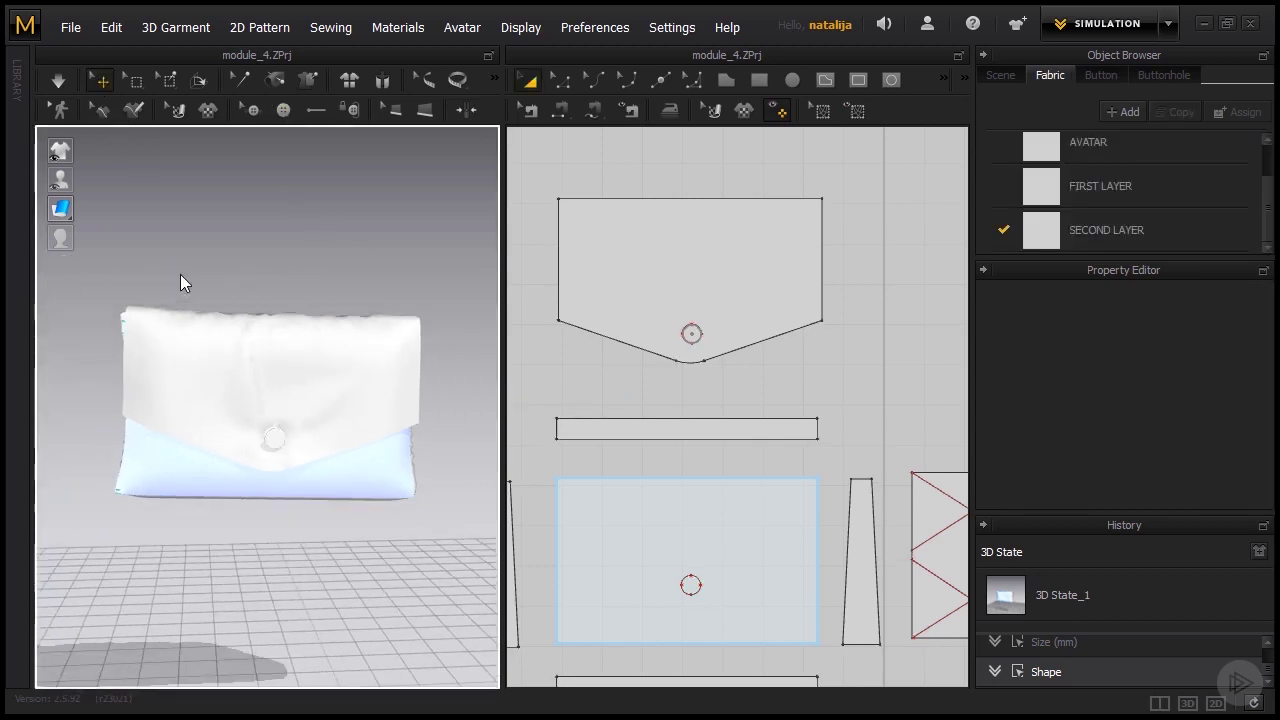
- Draw two parallel horizontal internal lines across the flap from edge to edge
scroll(294, 335, "down", 1)
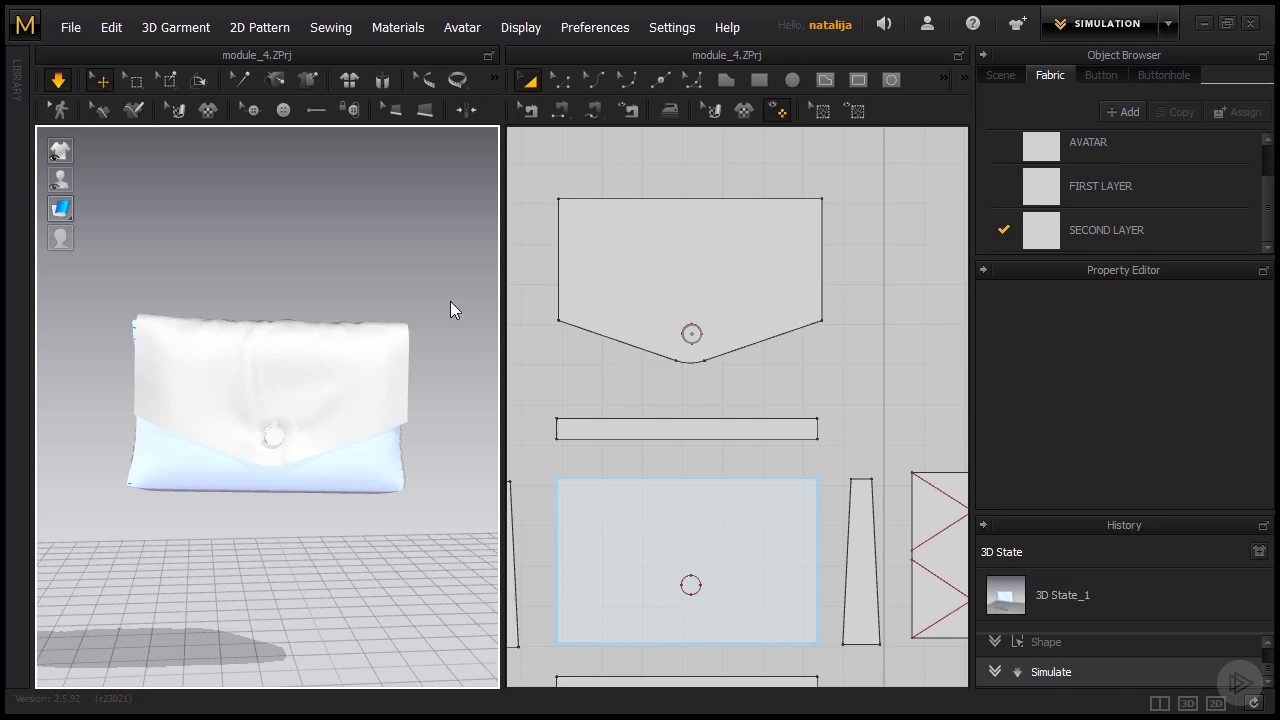
left_click(821, 110)
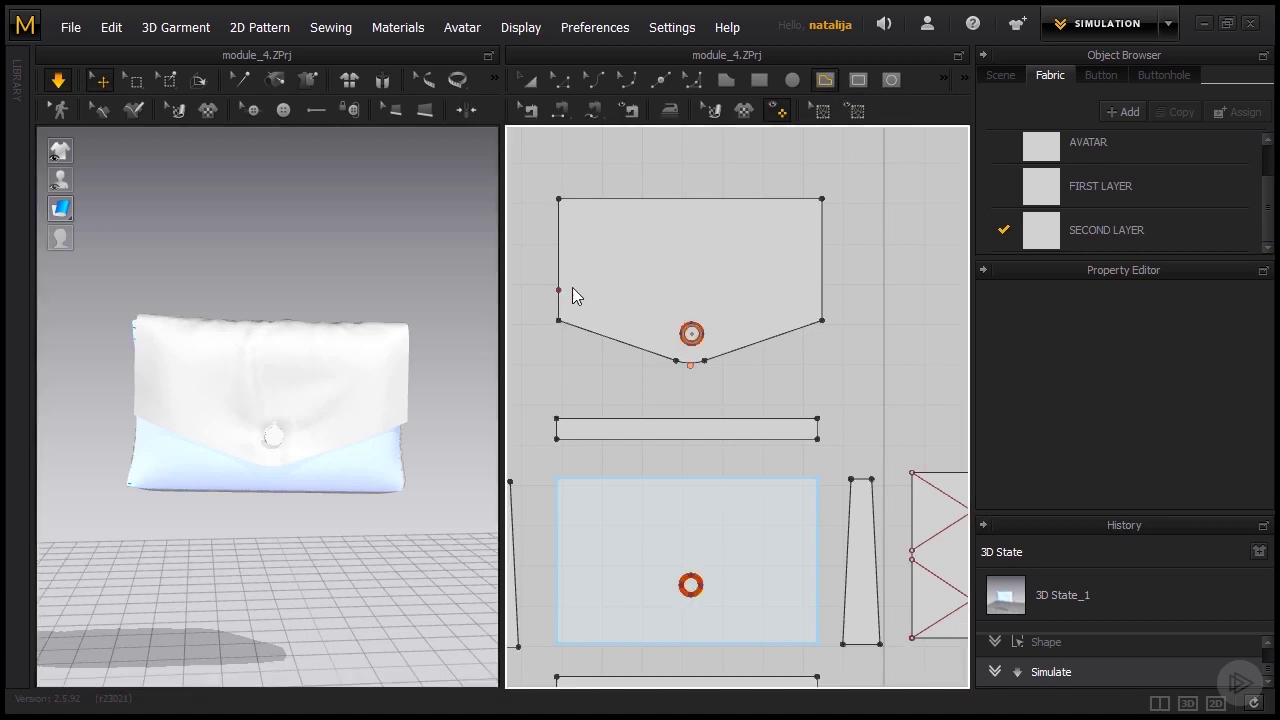
left_click(566, 289)
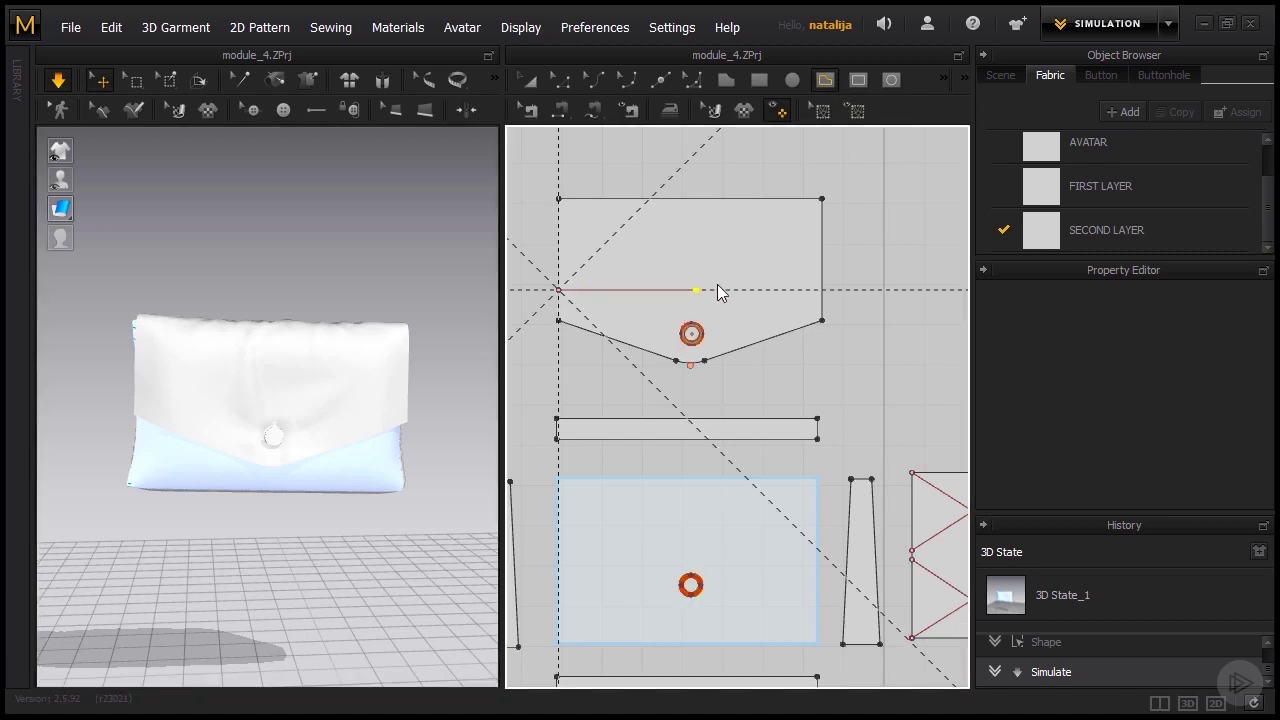
left_click(822, 290)
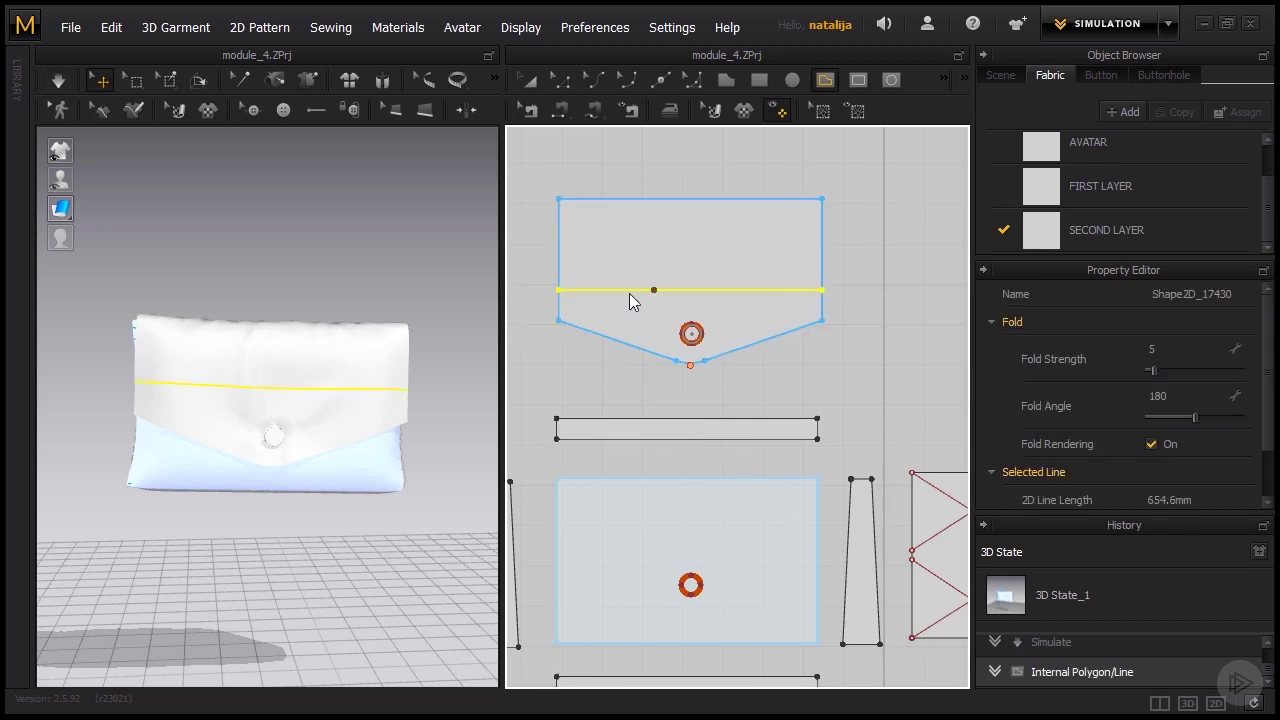
left_click(559, 277)
left_click(821, 277)
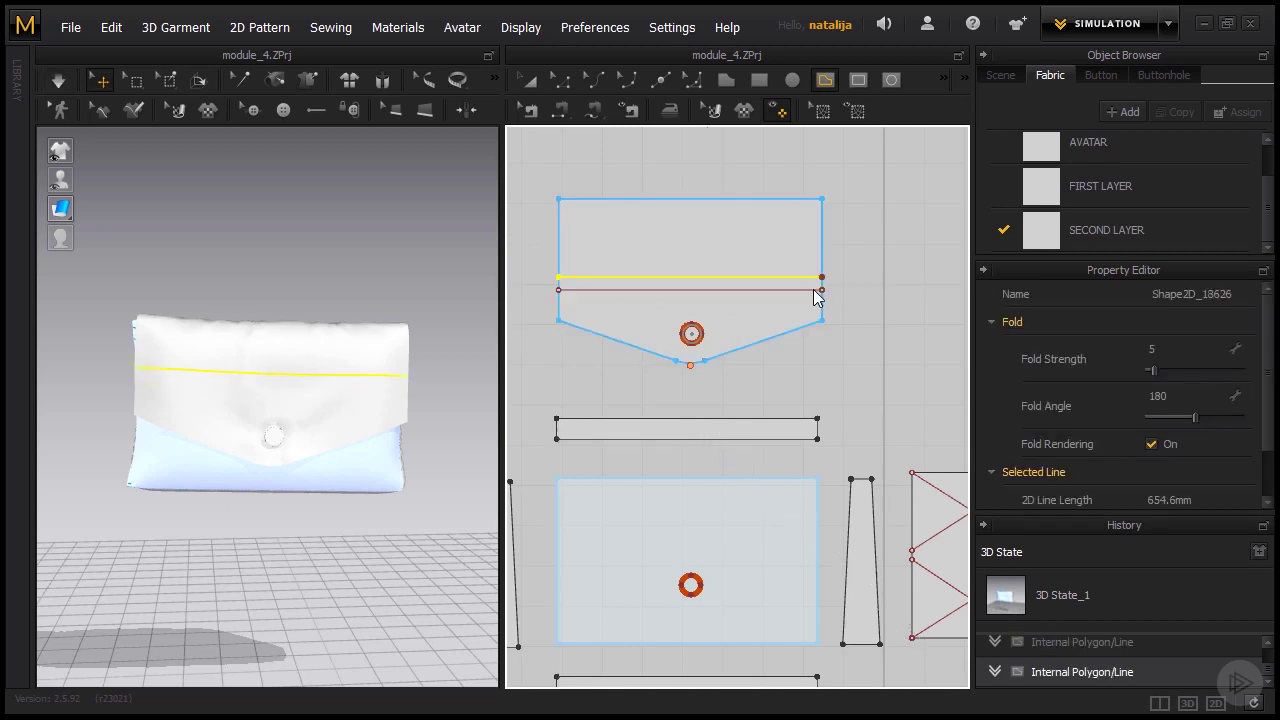
- Add a diagonal line from the upper line to the flap's right edge and adjust its endpoints
left_click(703, 277)
left_click(818, 205)
key("z")
left_click(786, 180)
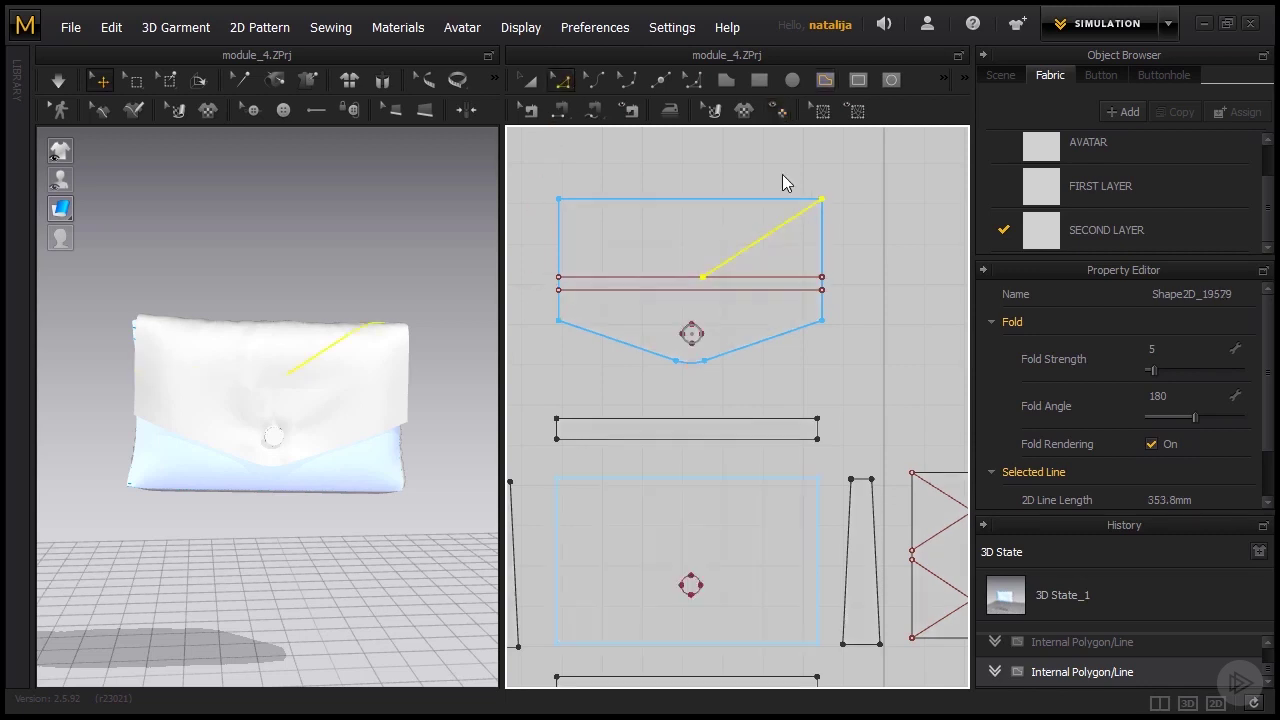
left_click(822, 200)
left_click_drag(822, 202, 822, 224)
left_click_drag(705, 277, 728, 277)
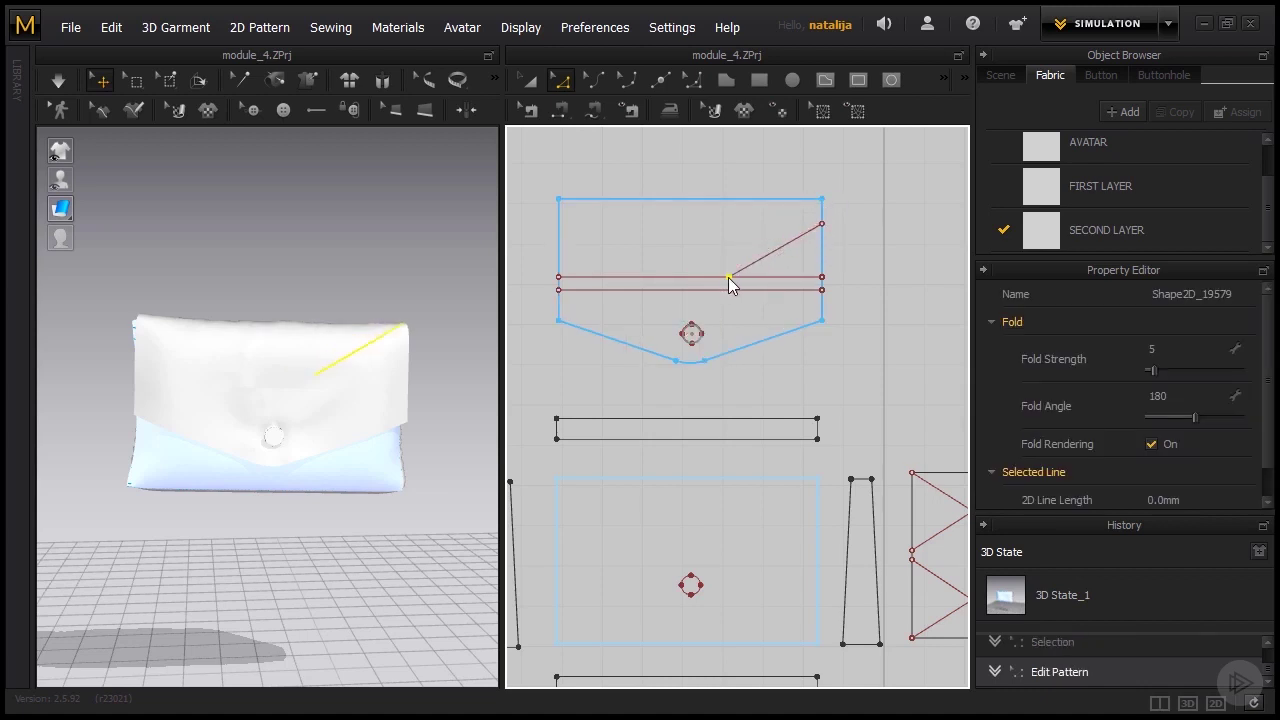
- Cut & Sew the flap along its lower horizontal, diagonal, and upper horizontal internal lines
left_click(622, 292)
left_click(622, 291)
right_click(622, 291)
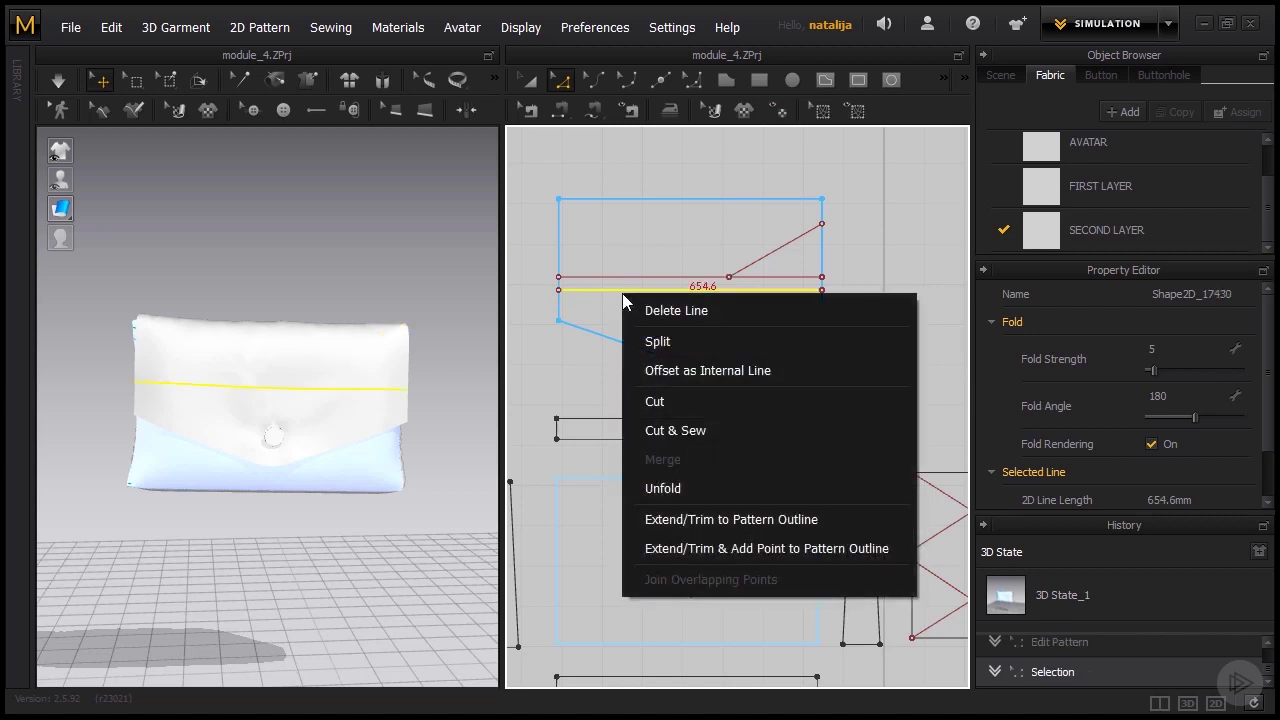
left_click(680, 428)
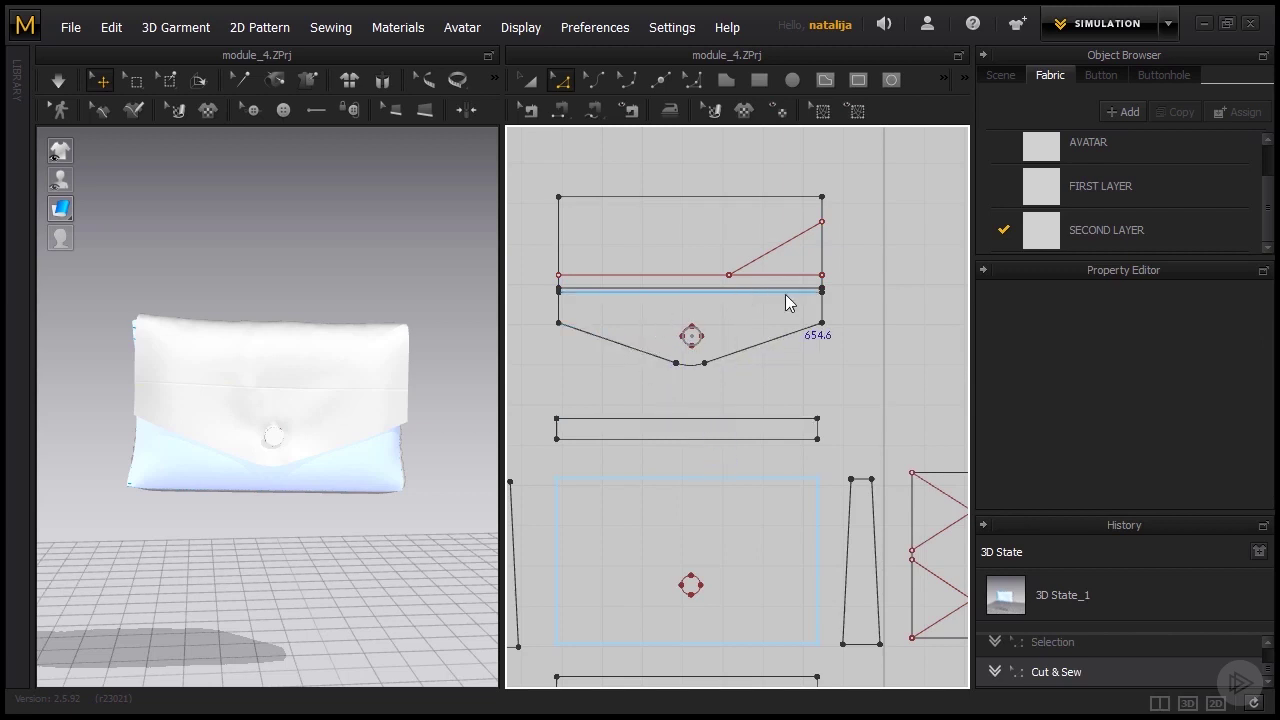
left_click(759, 264)
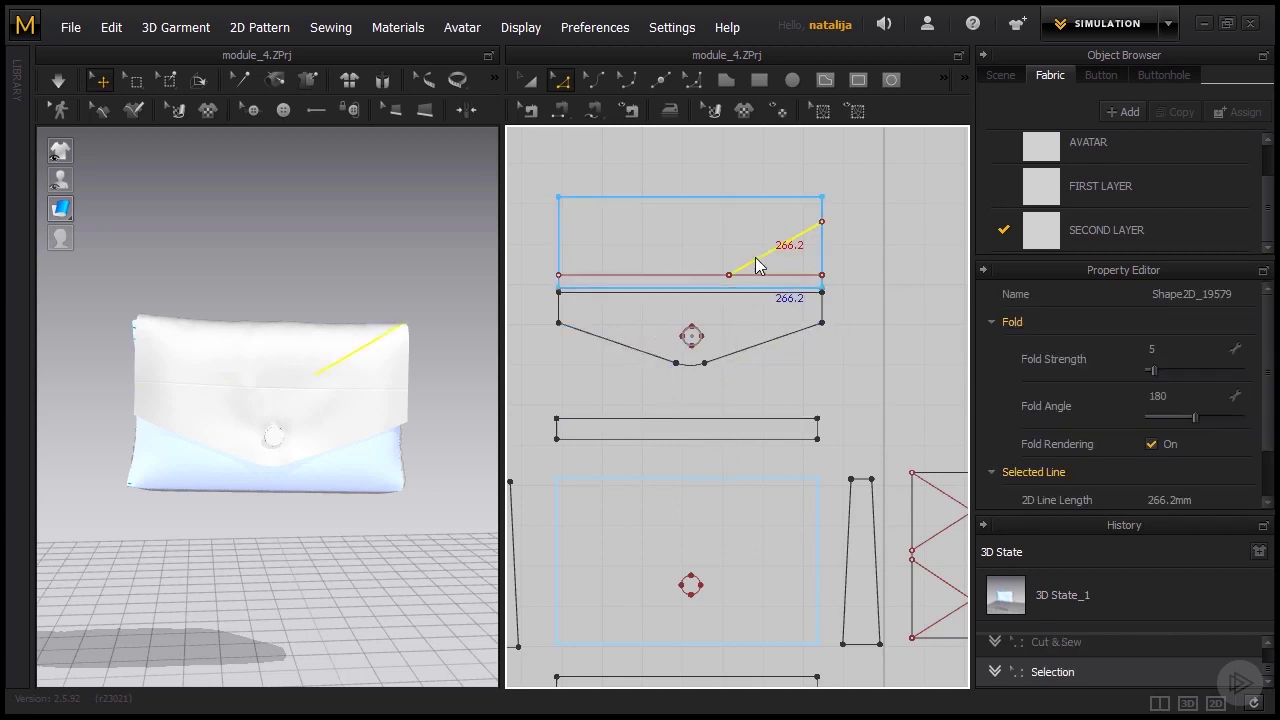
right_click(757, 265)
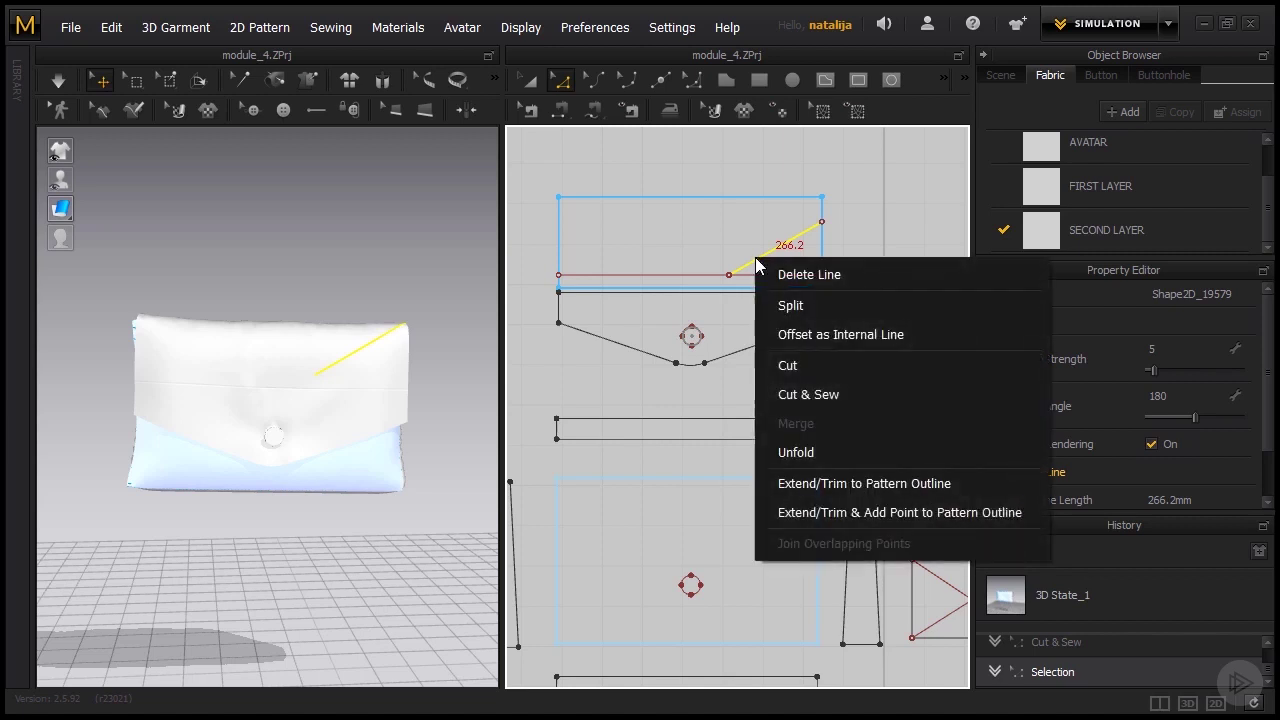
left_click(780, 394)
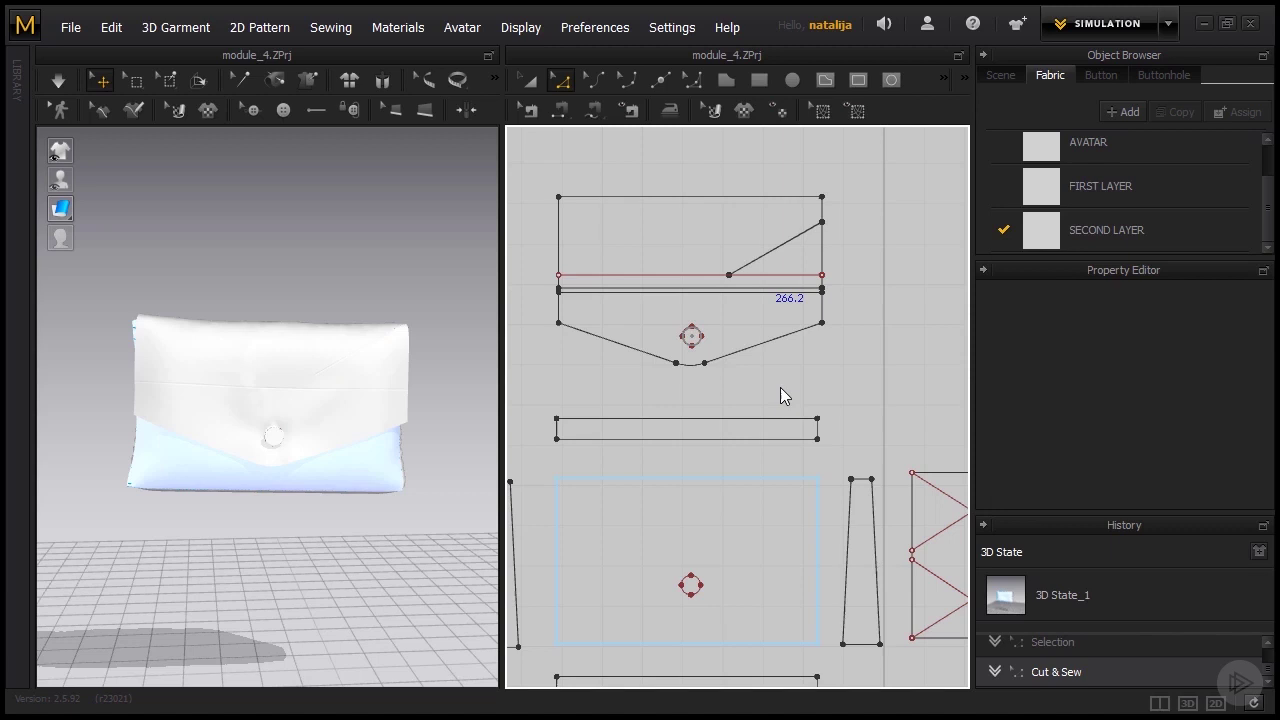
scroll(680, 252, "up", 2)
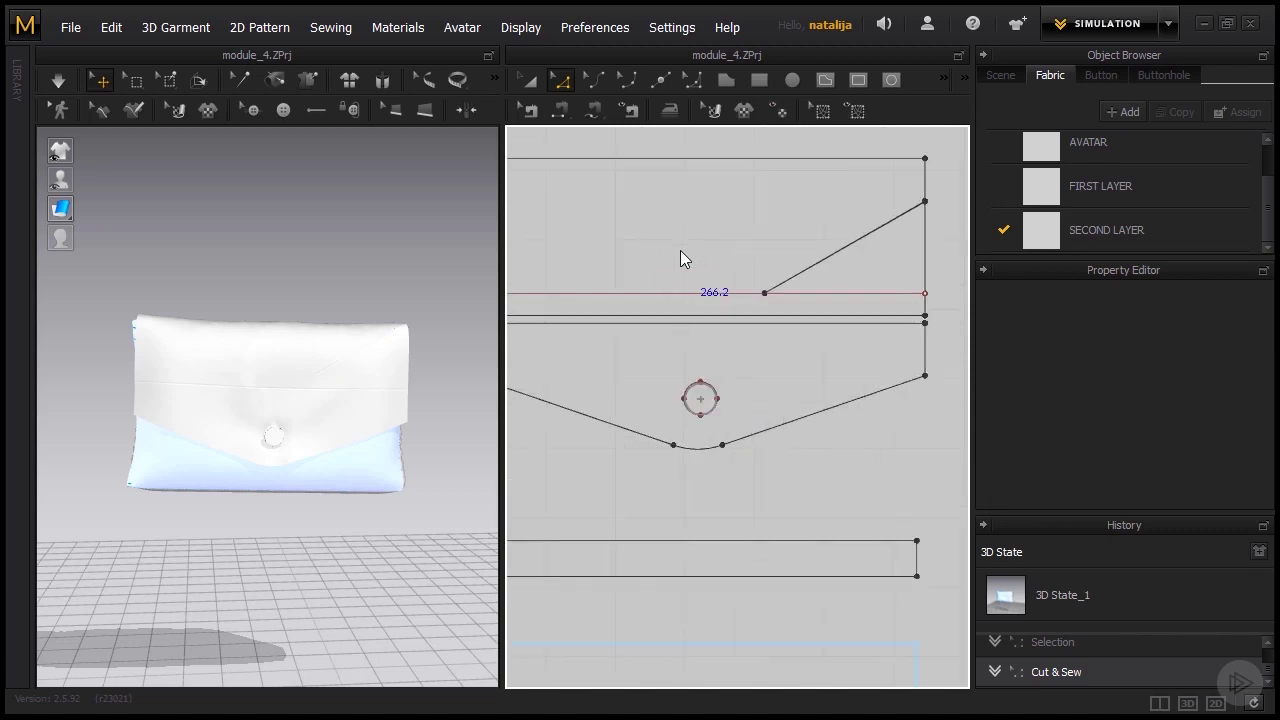
left_click(720, 294)
right_click(720, 294)
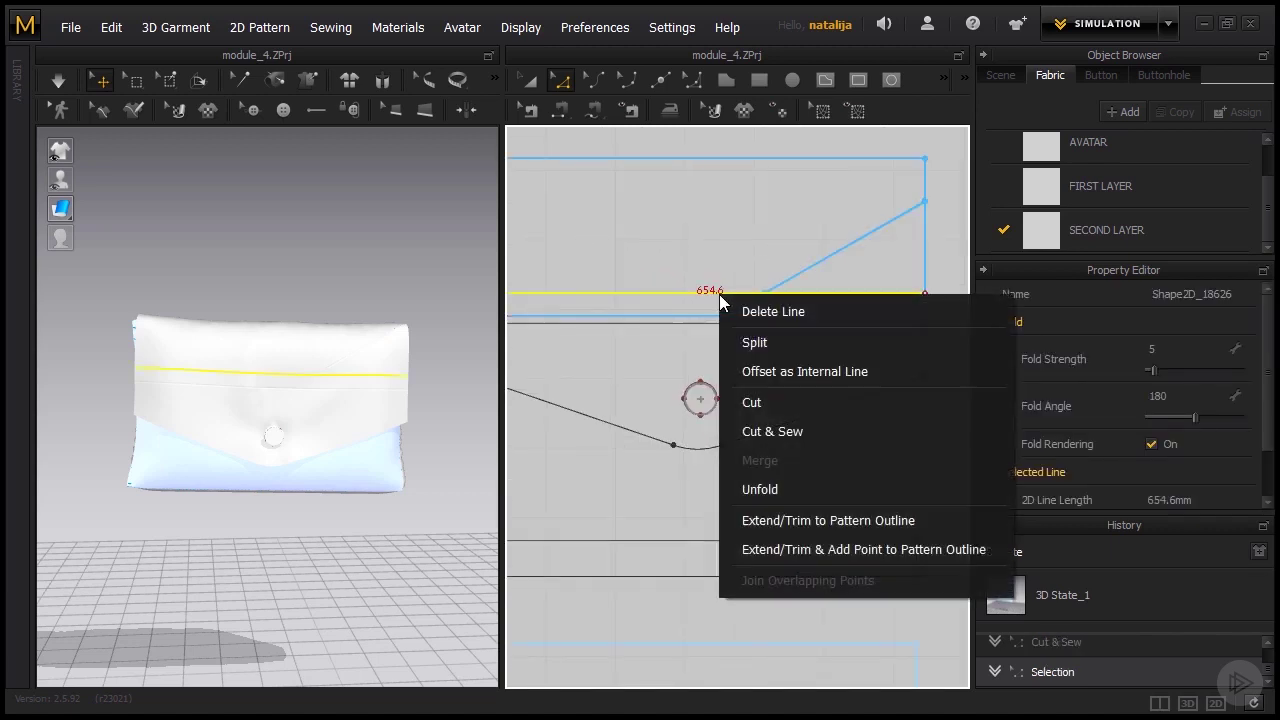
left_click(780, 425)
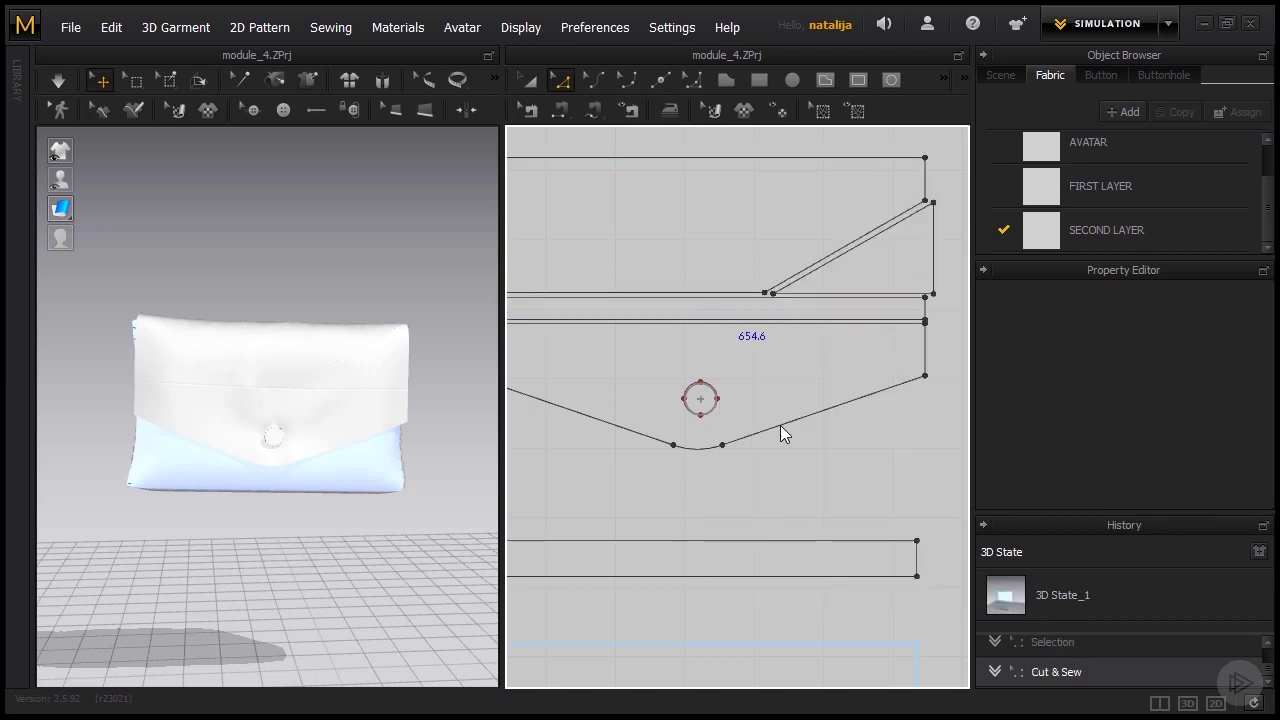
scroll(780, 425, "down", 2)
- Move the triangular flap strip slightly upward with Transform Pattern
key("a")
left_click(705, 283)
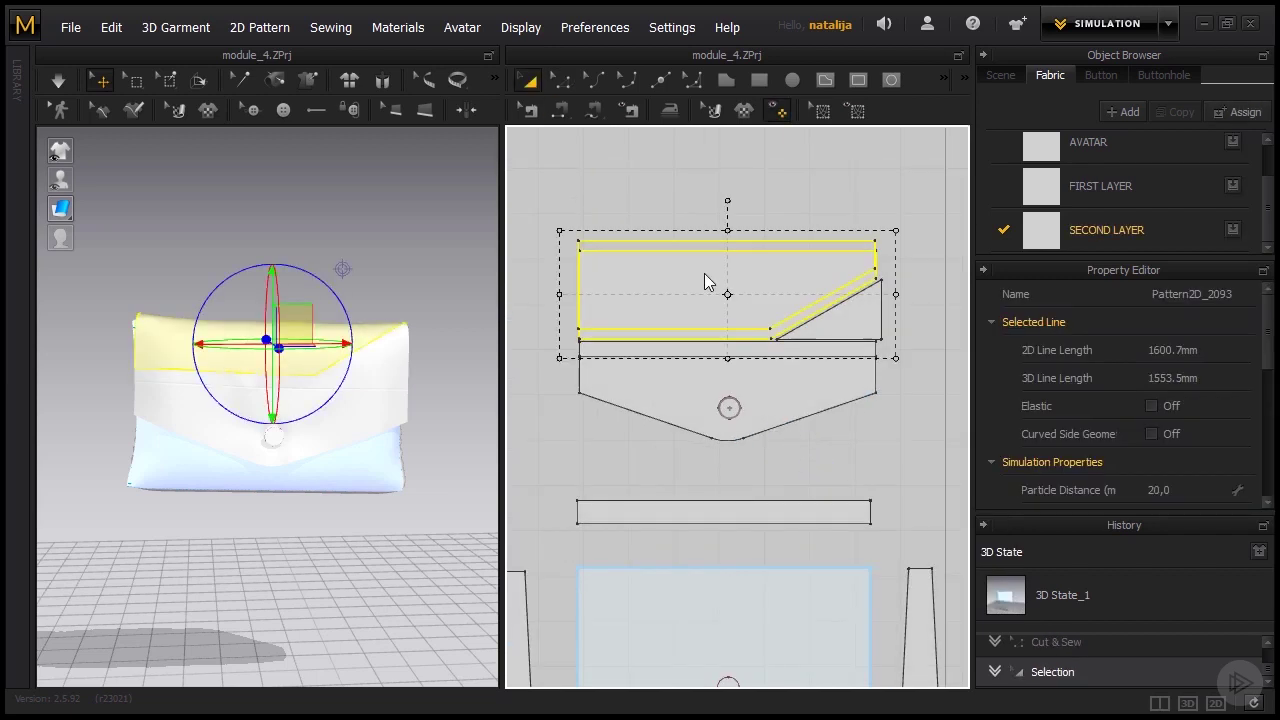
left_click(901, 310)
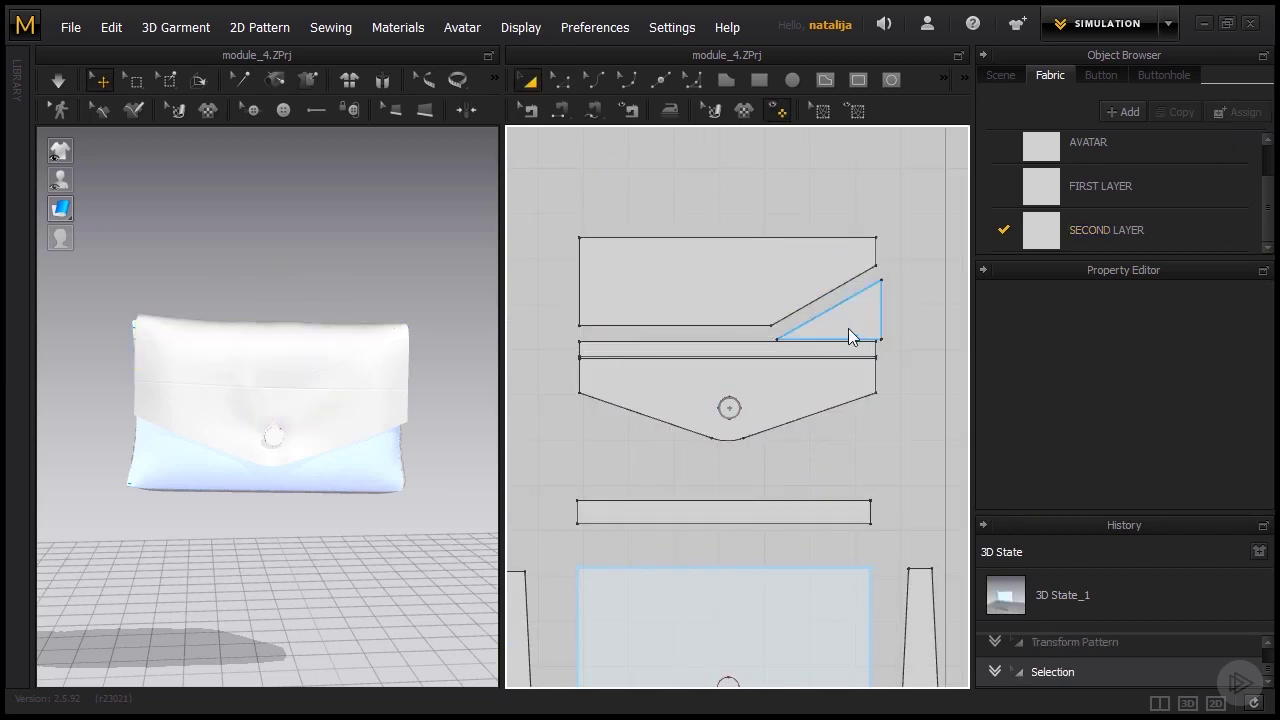
left_click(849, 329)
left_click_drag(849, 329, 849, 322)
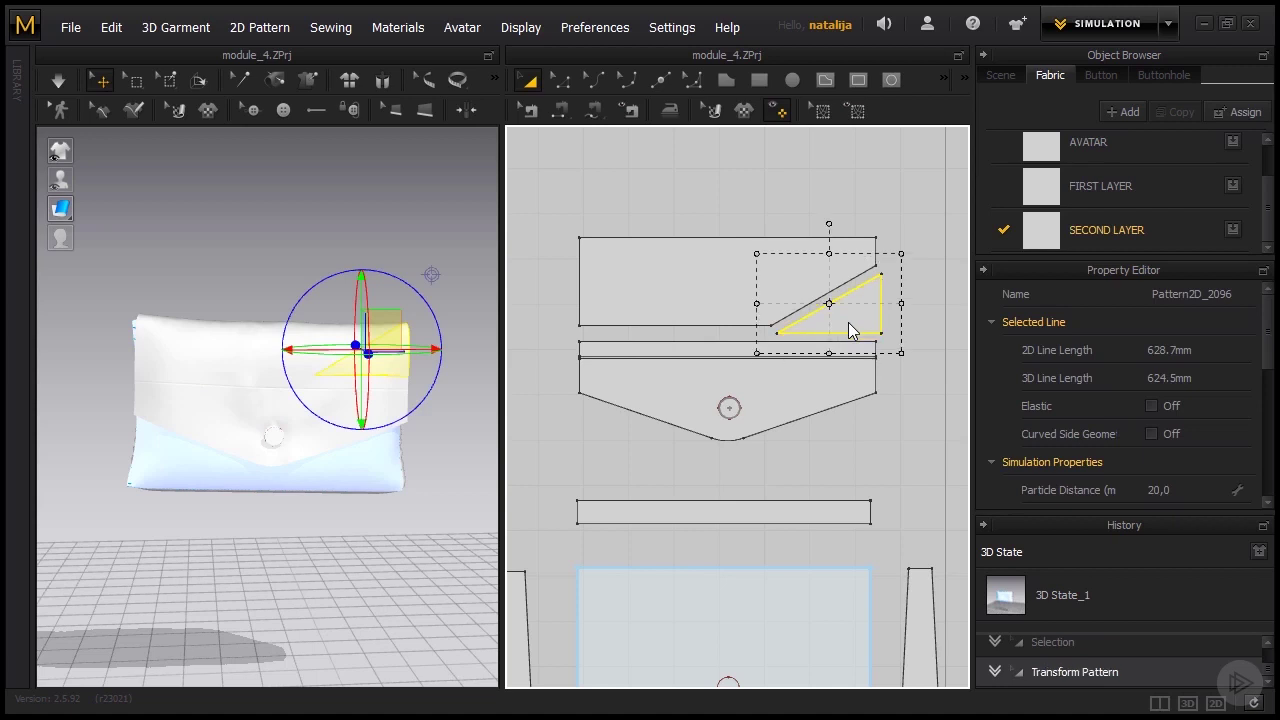
left_click(290, 226)
- Orbit around the draped bag from the side to its quilted back
mouse_move(394, 294)
right_mouse_down()
mouse_move(324, 303)
mouse_move(404, 308)
right_mouse_up()
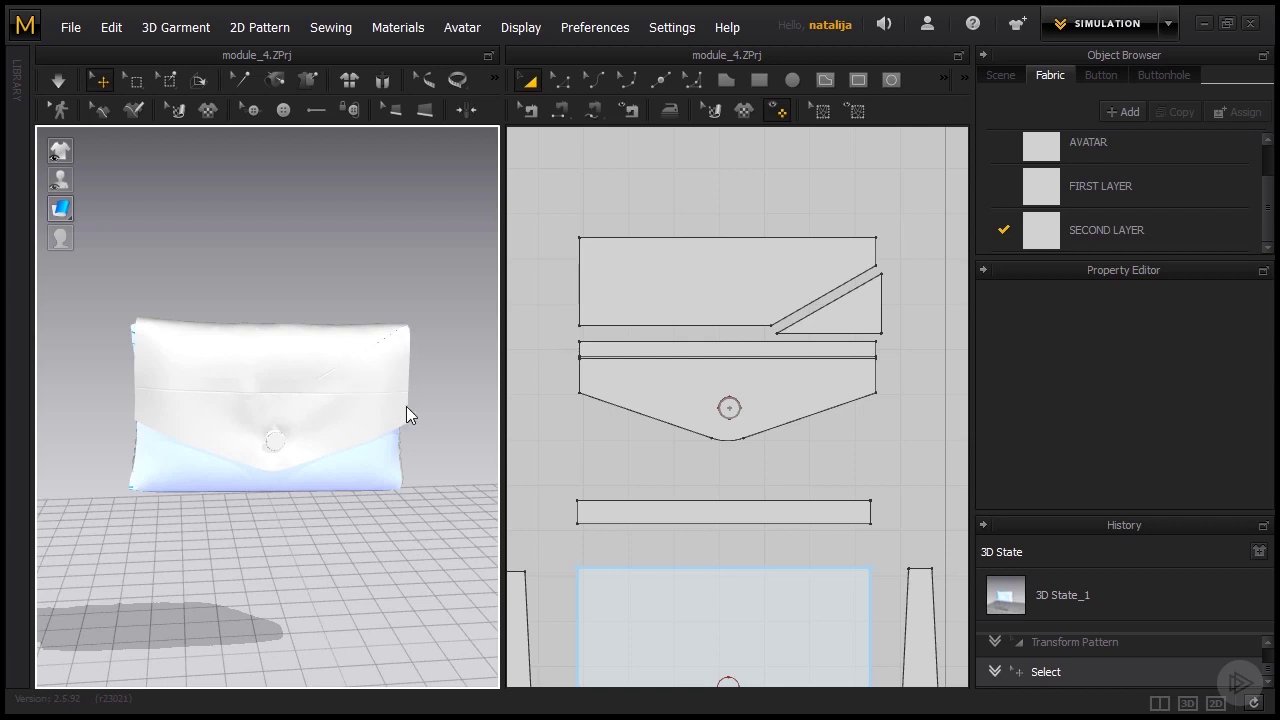
right_click_drag(428, 402, 396, 417)
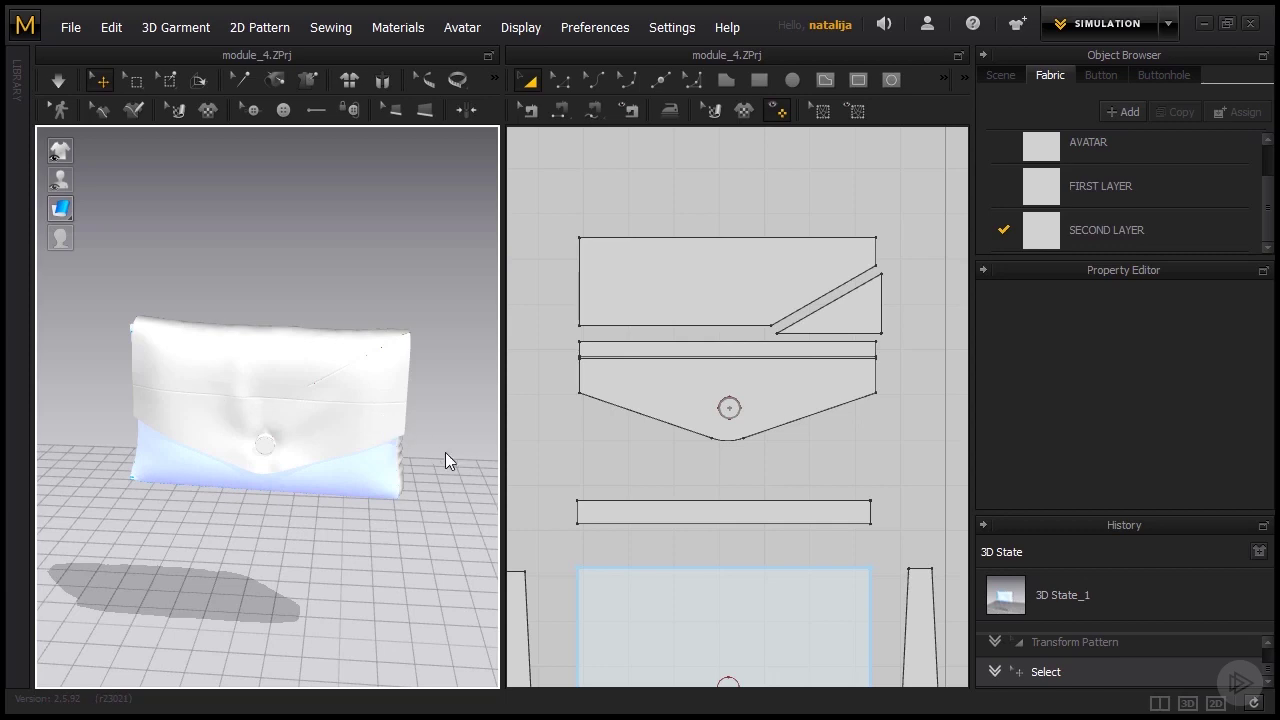
right_click_drag(445, 452, 463, 418)
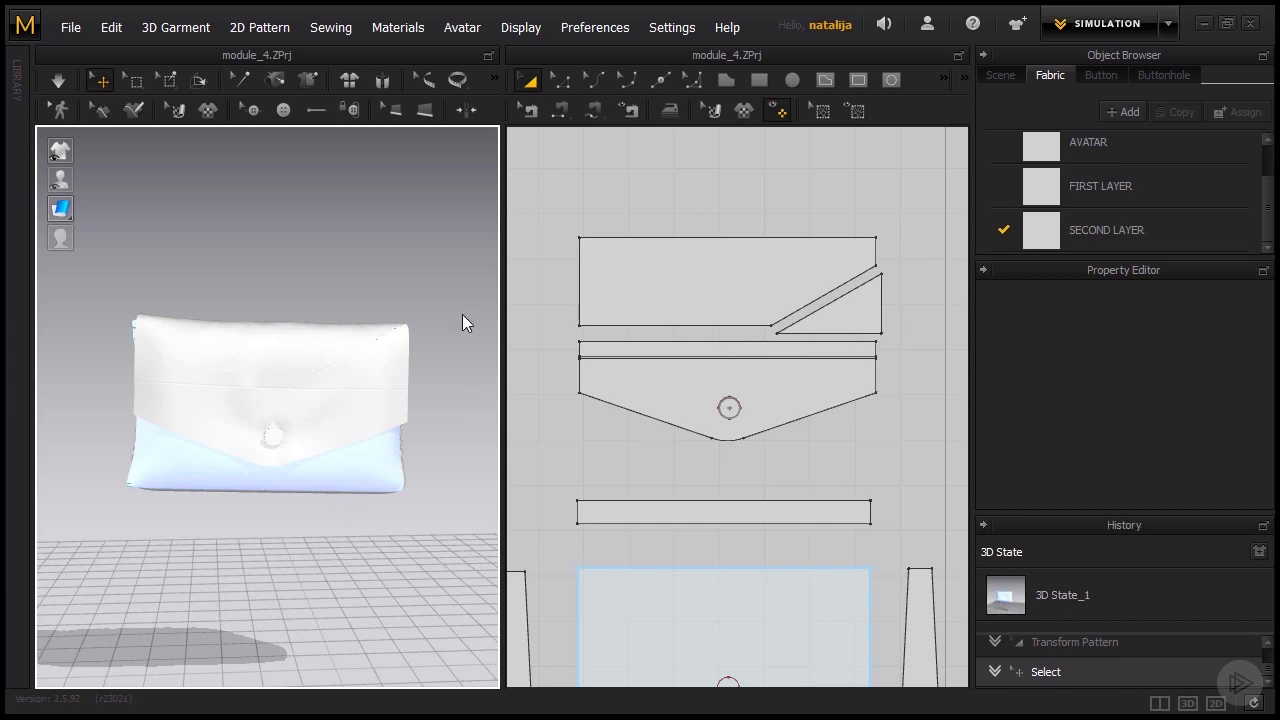
right_click_drag(447, 318, 142, 372)
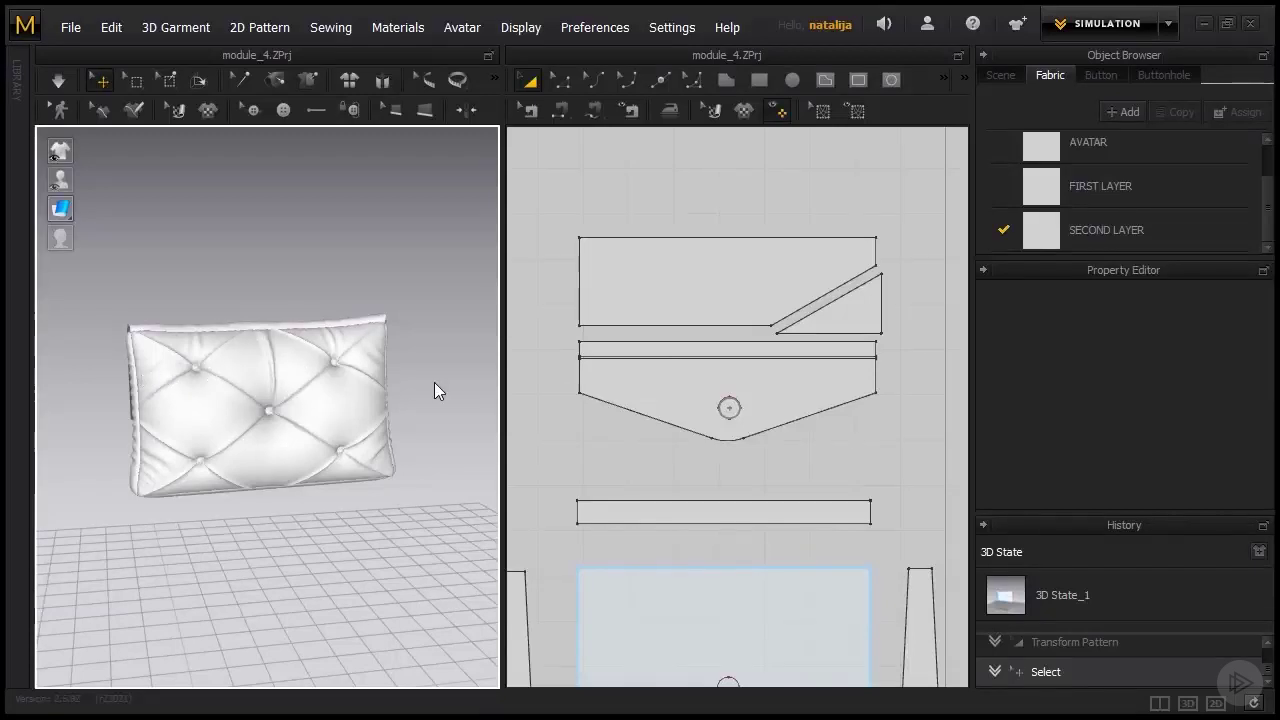
- Set the quilted back panel's weft shrinkage to 108% and re-simulate
scroll(512, 335, "down", 2)
scroll(512, 340, "down", 2)
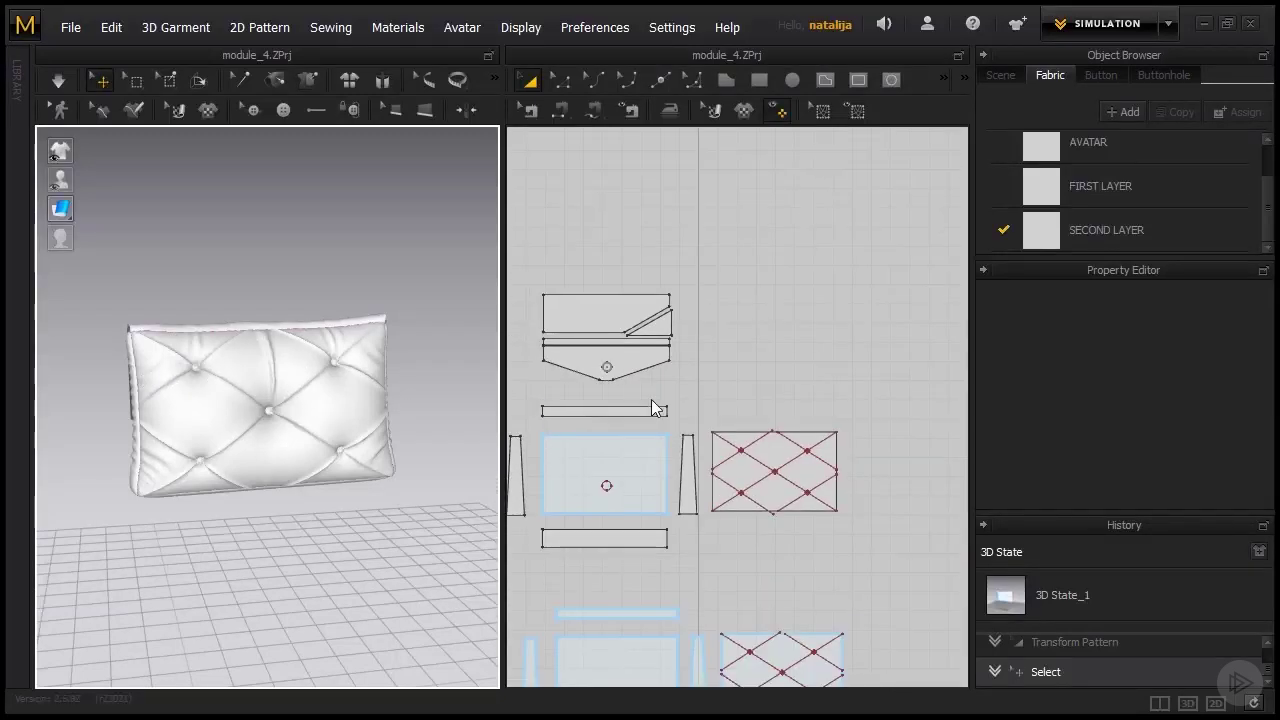
left_click(772, 452)
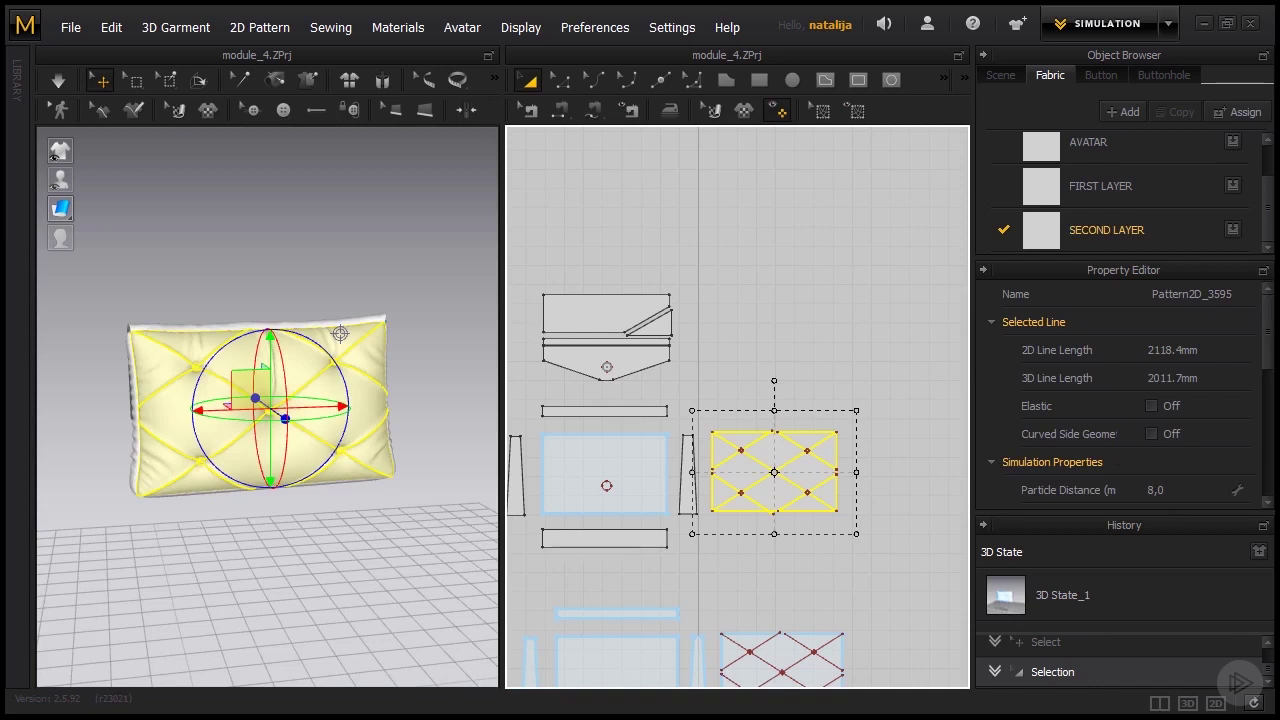
scroll(1270, 358, "down", 1)
scroll(1270, 358, "down", 5)
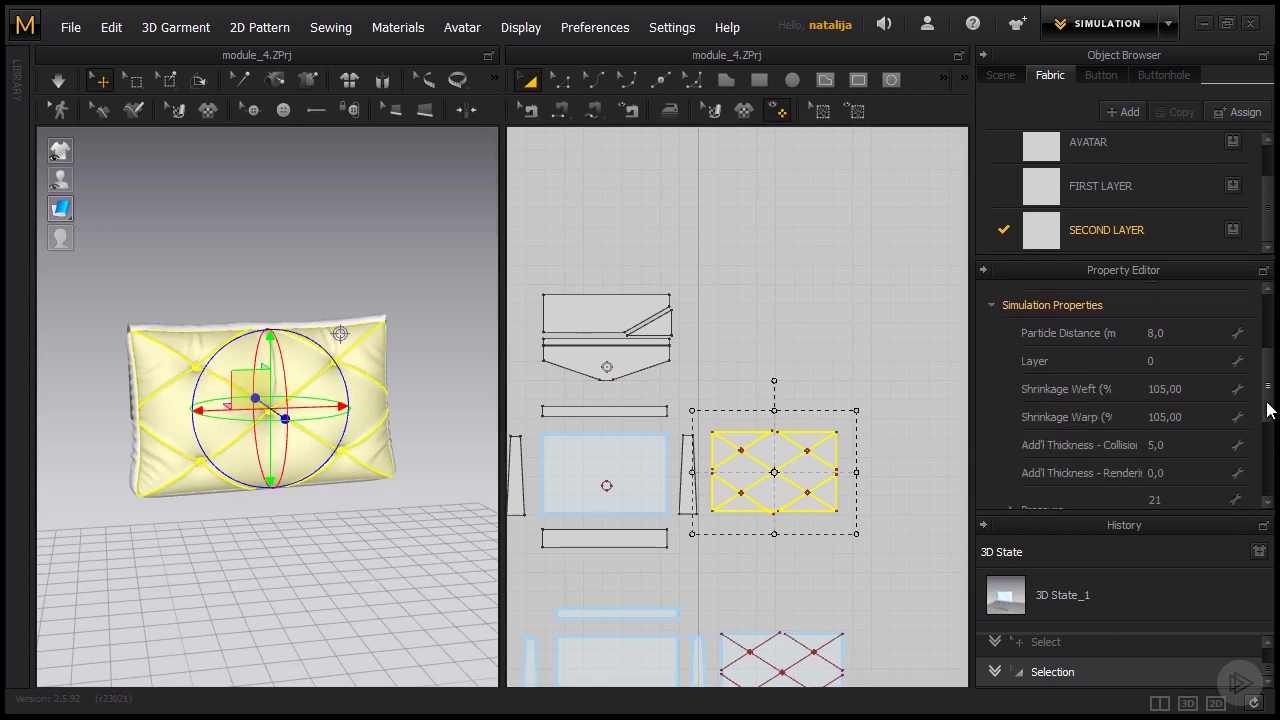
left_click(1185, 381)
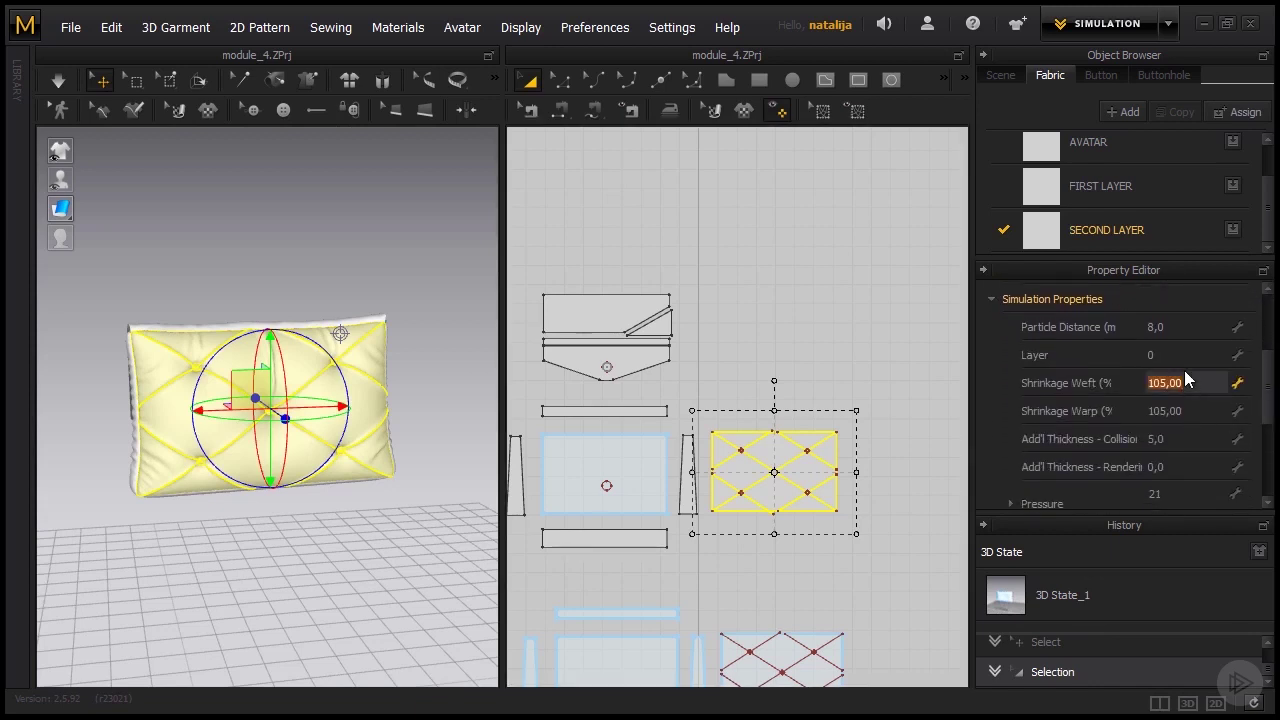
type("108")
key("Return")
scroll(1184, 376, "down", 4)
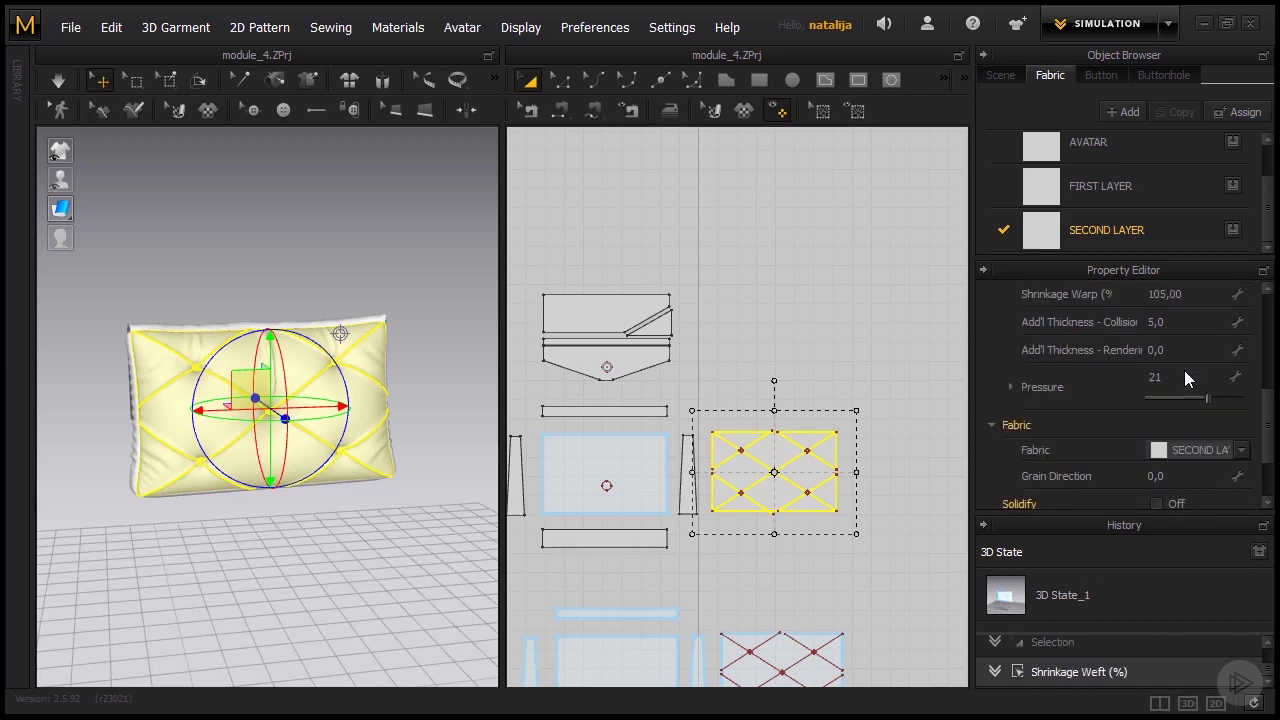
key("space")
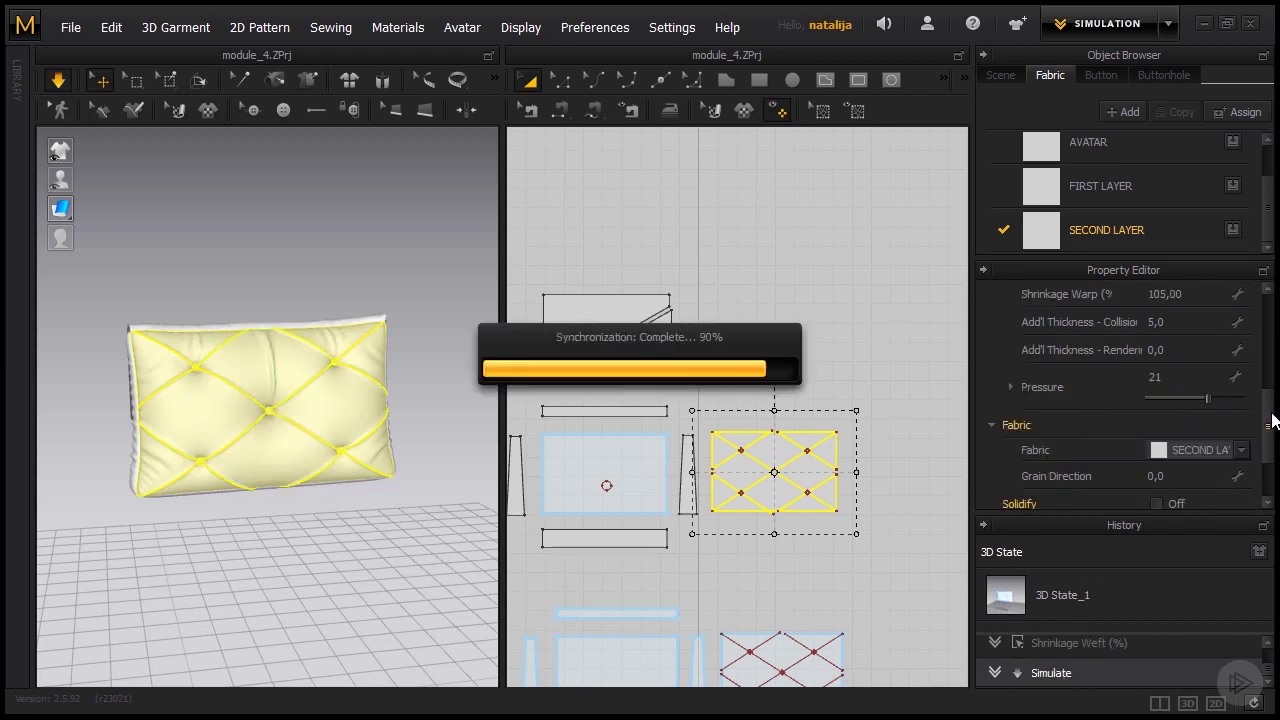
- Set the panel's warp shrinkage to 108% as well, then orbit to the flap side
scroll(1273, 421, "up", 1)
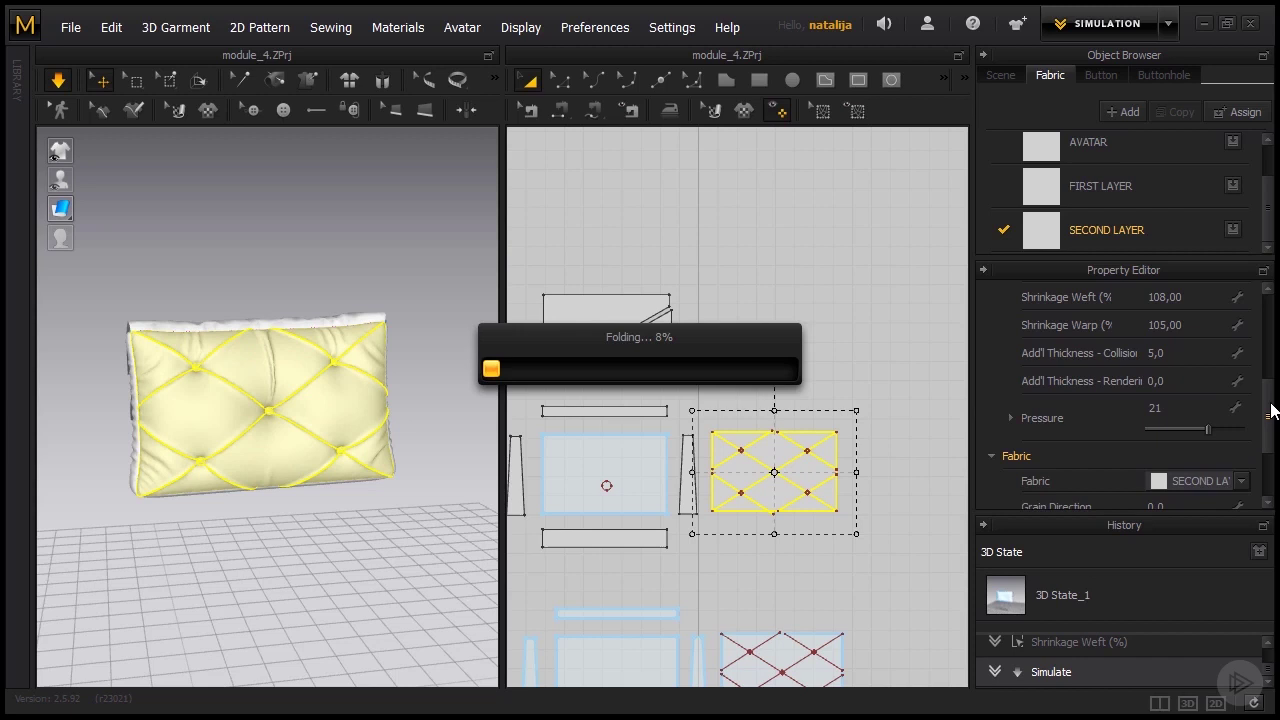
left_click_drag(1273, 410, 1272, 408)
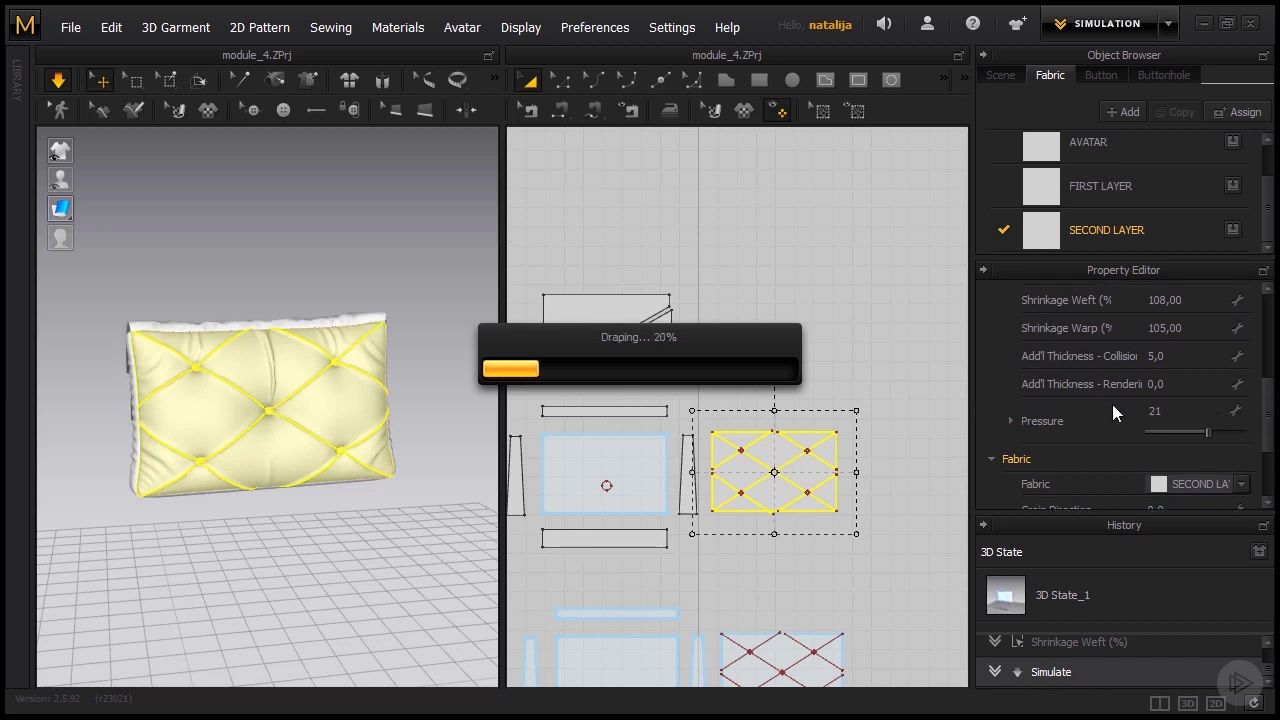
left_click(1196, 335)
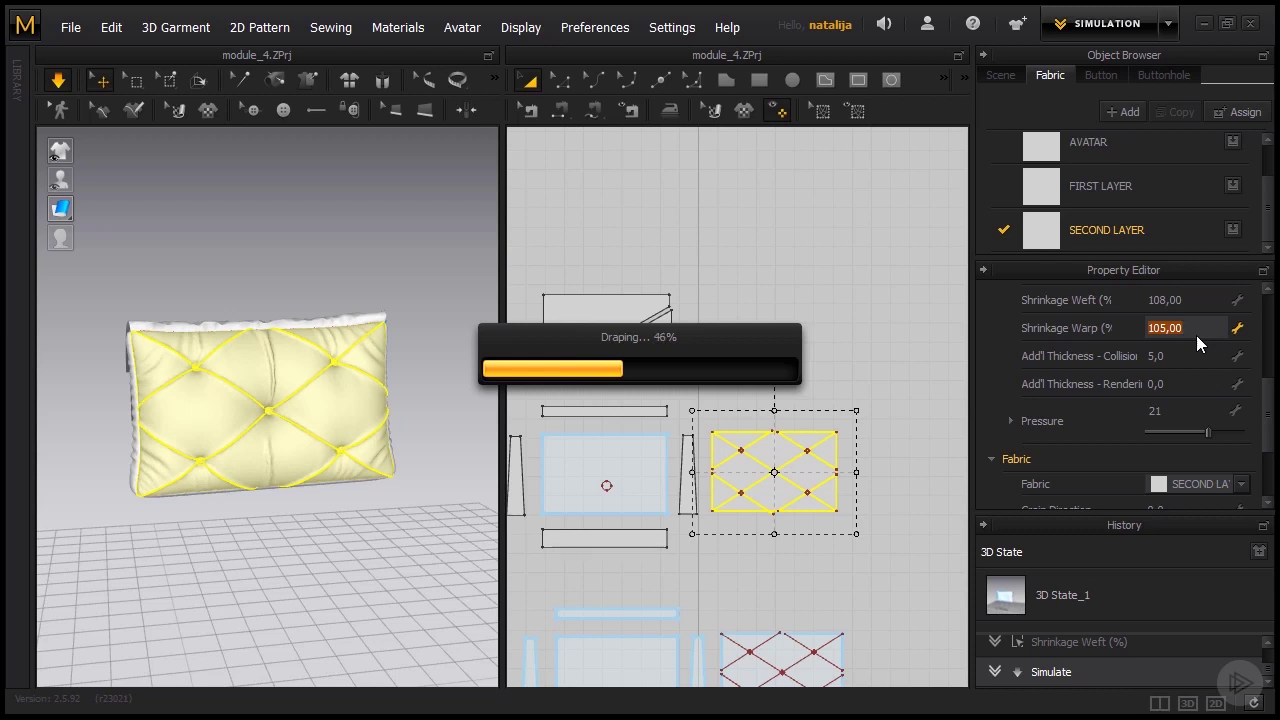
type("108")
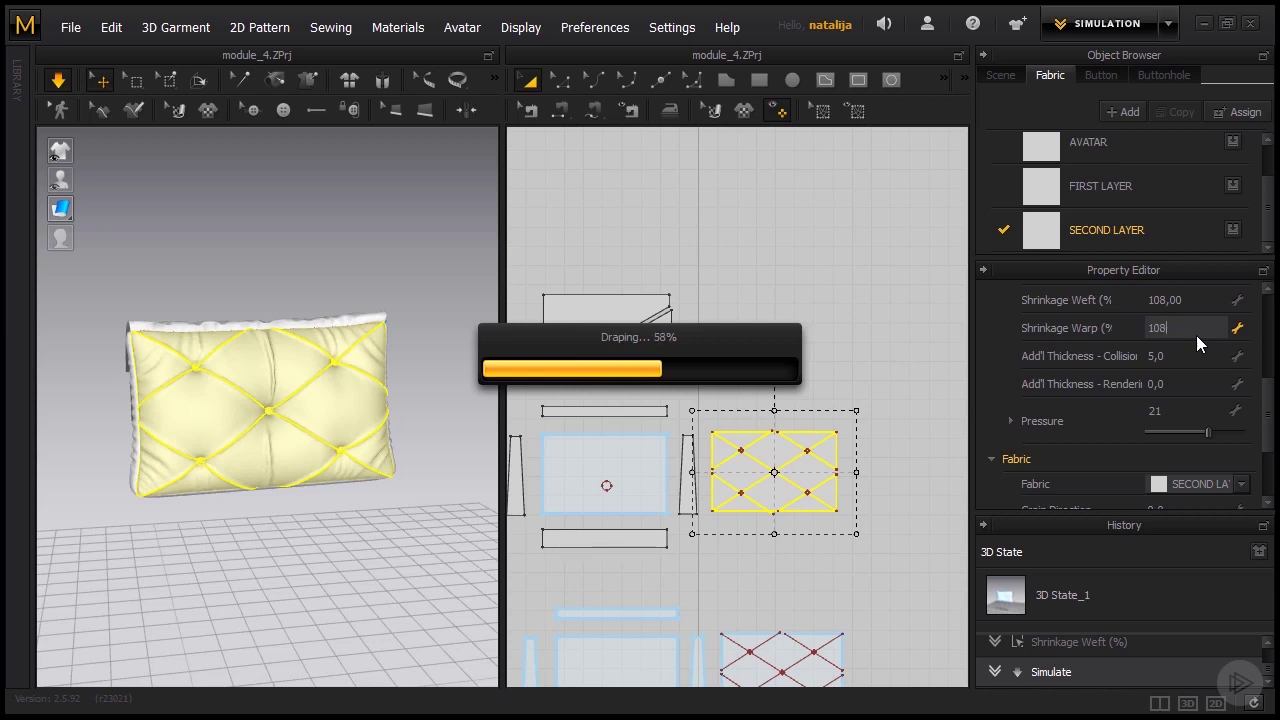
key("Return")
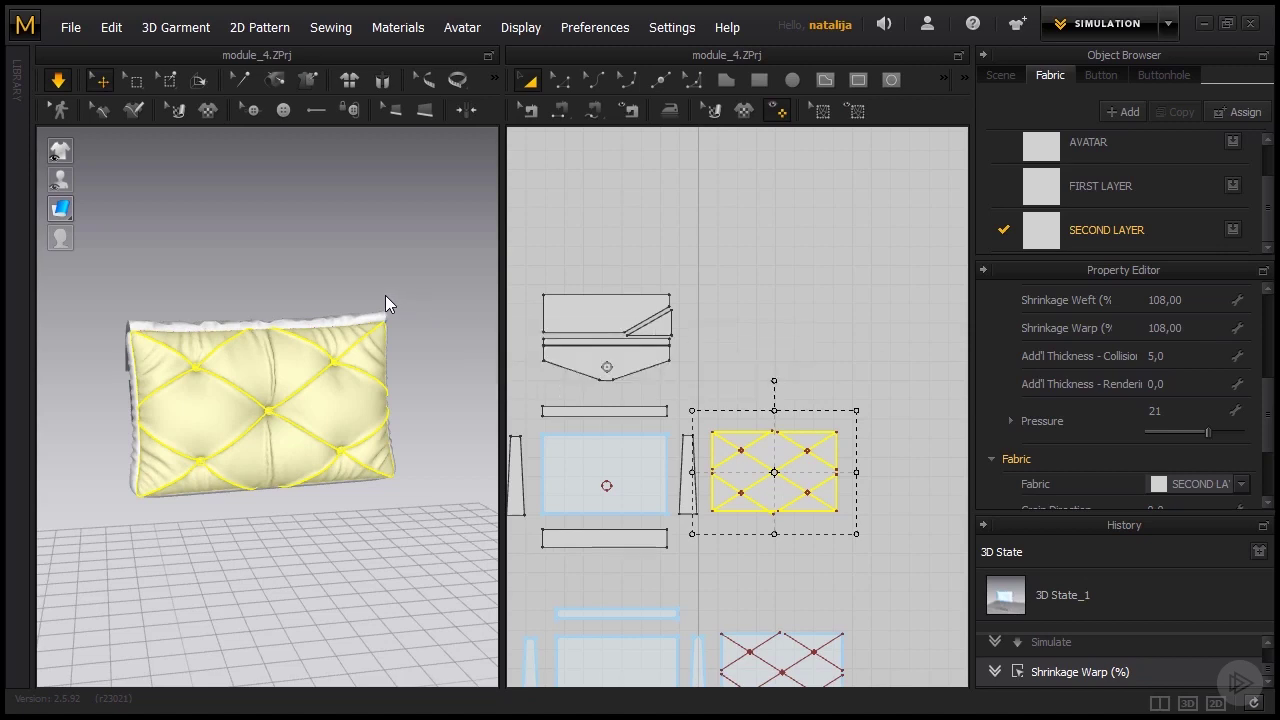
left_click(384, 290)
right_click_drag(384, 290, 741, 329)
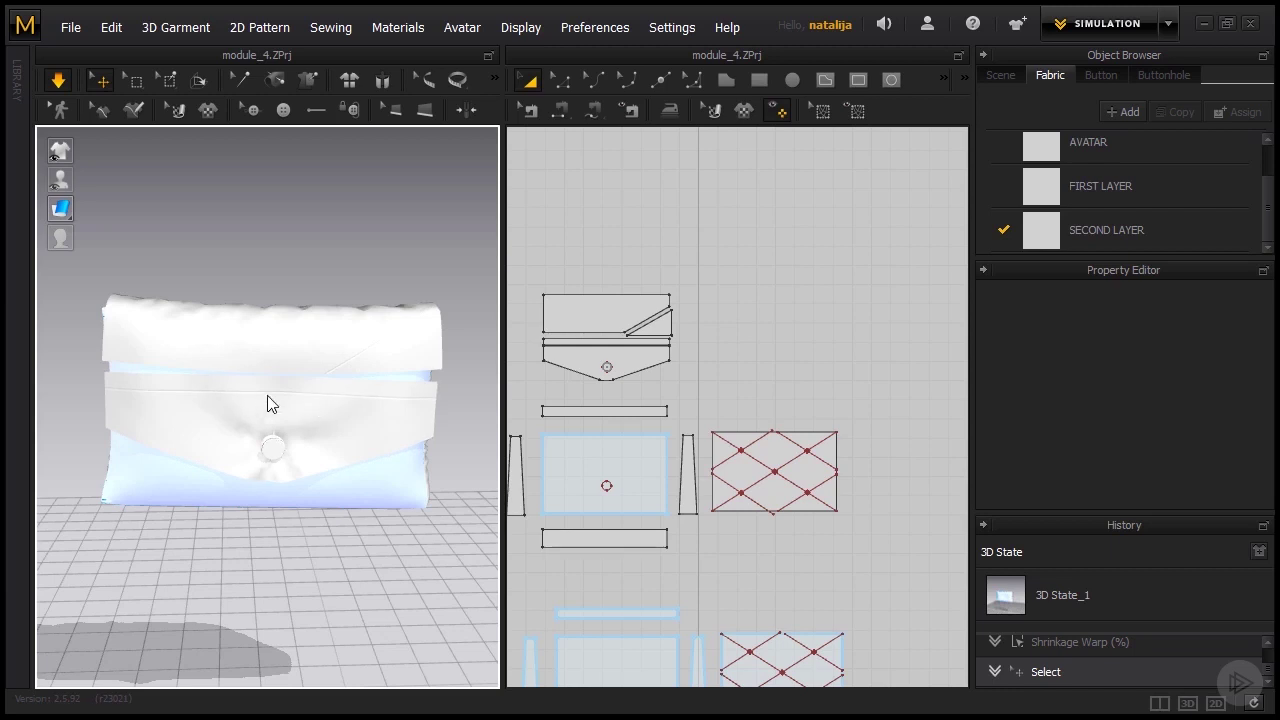
- Zoom into the cut flap strips and pick a strip edge as a segment-sewing start
scroll(268, 380, "up", 2)
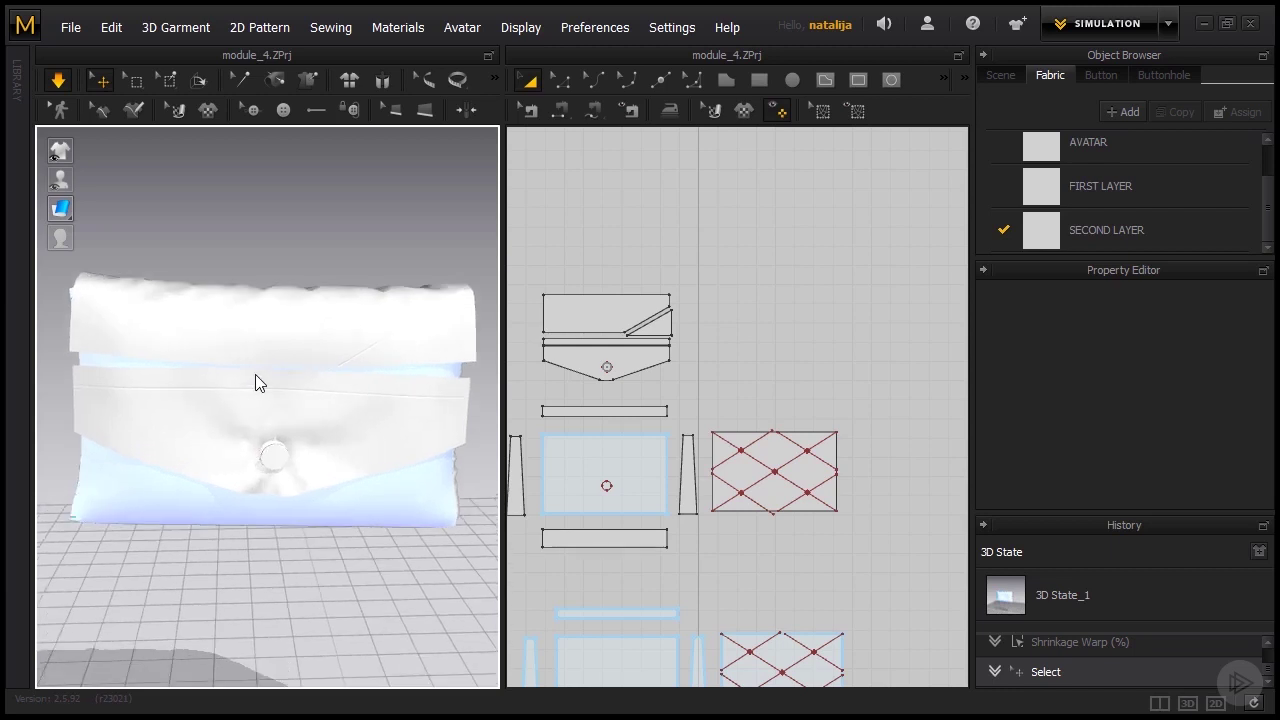
left_click(561, 112)
scroll(517, 171, "up", 3)
scroll(557, 323, "up", 1)
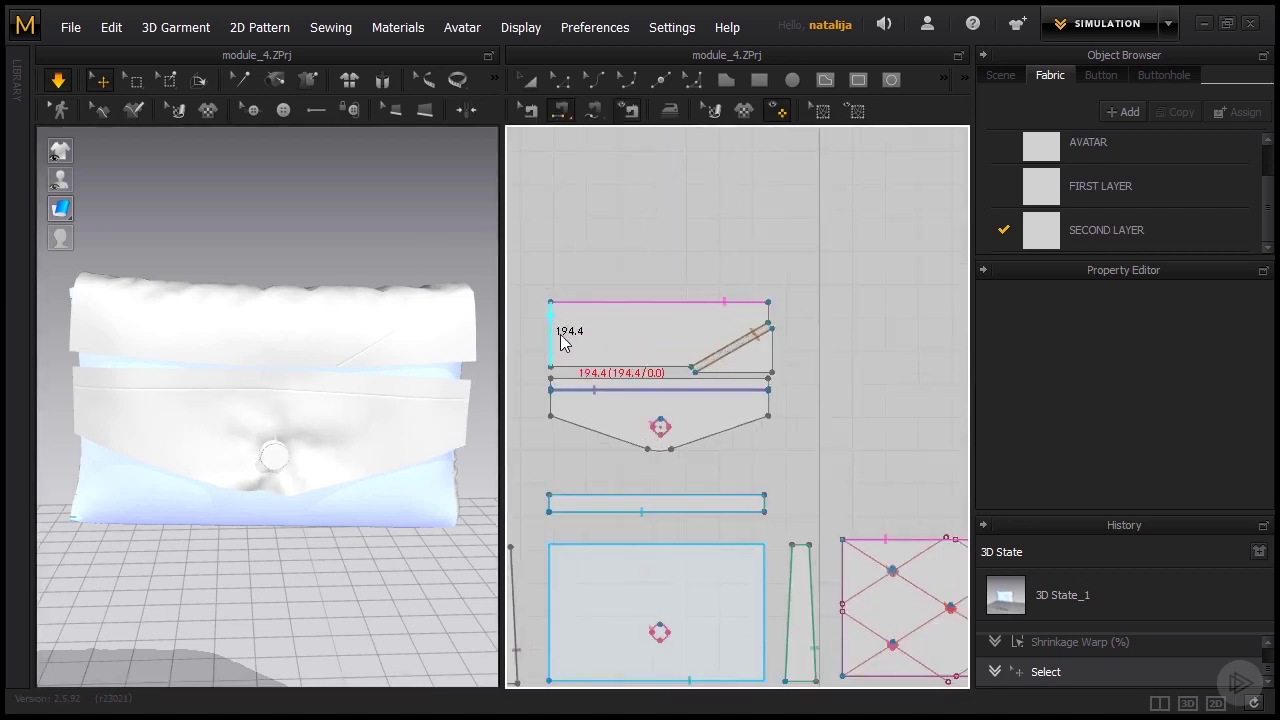
scroll(566, 334, "up", 1)
scroll(570, 342, "up", 1)
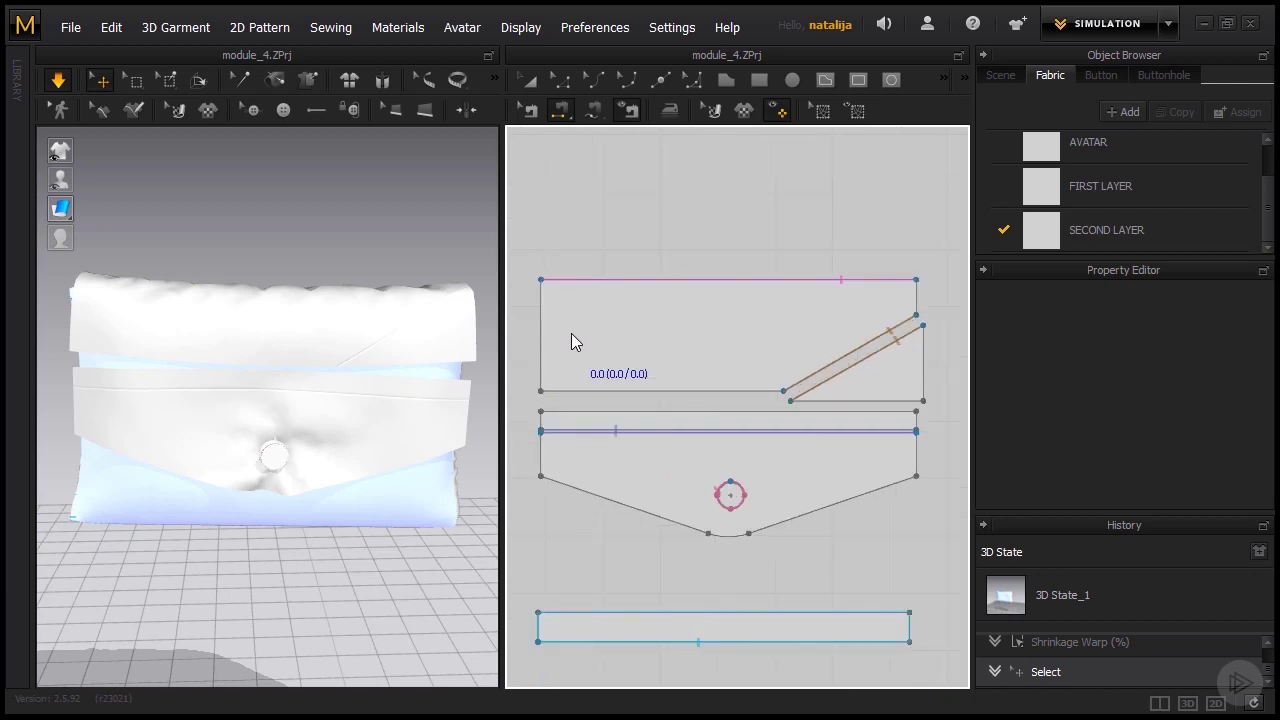
left_click(638, 430)
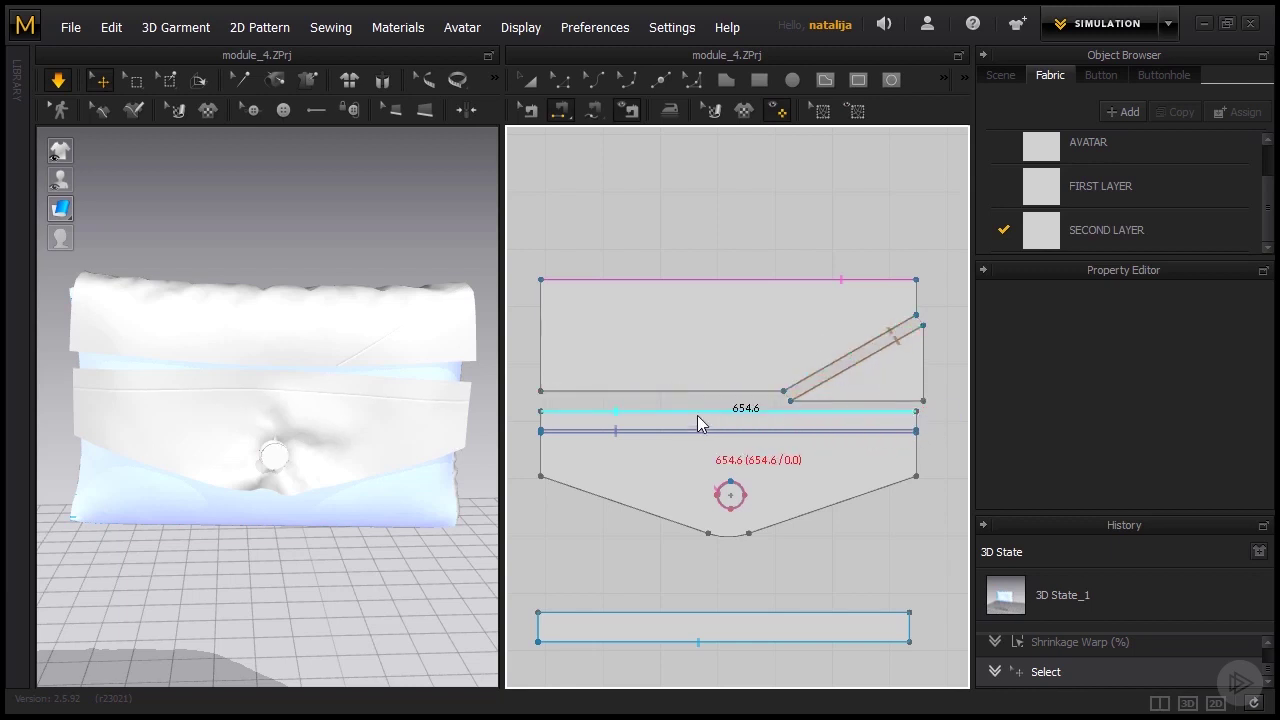
- Free-sew the upper piece and triangle strip to the narrow strip below (423.6, 231.1 mm), then simulate
left_click(593, 111)
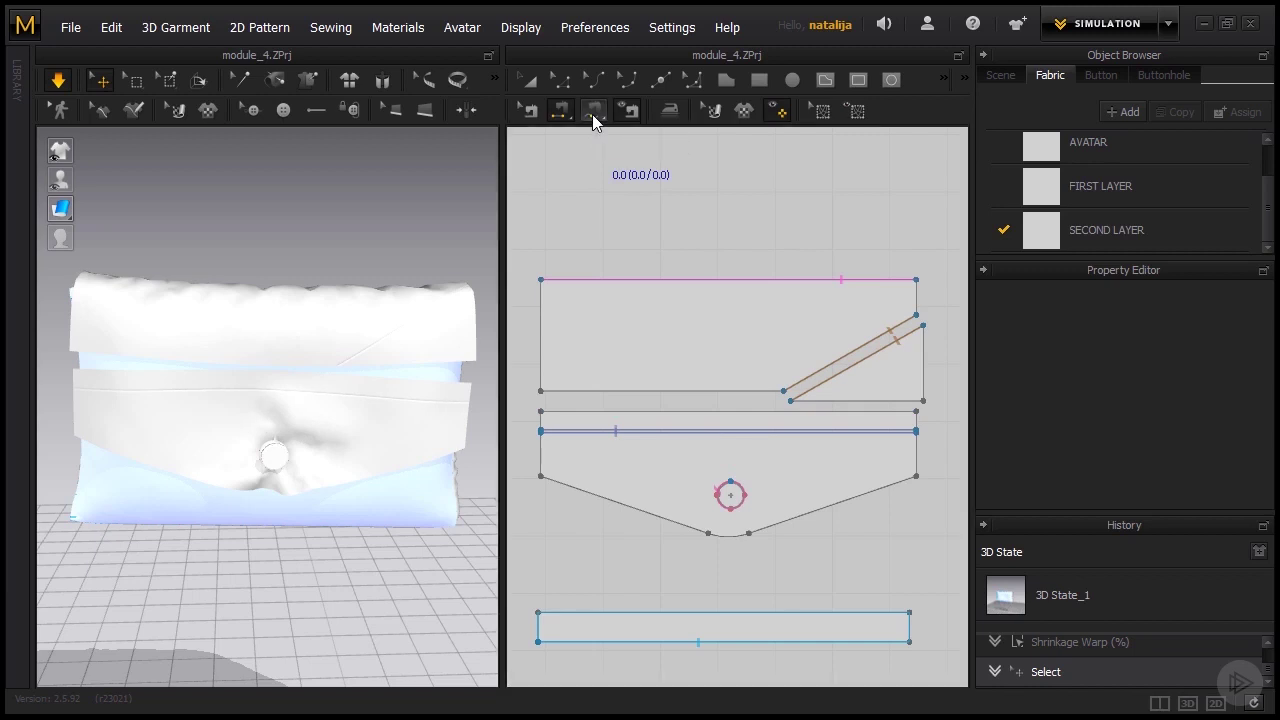
left_click(542, 391)
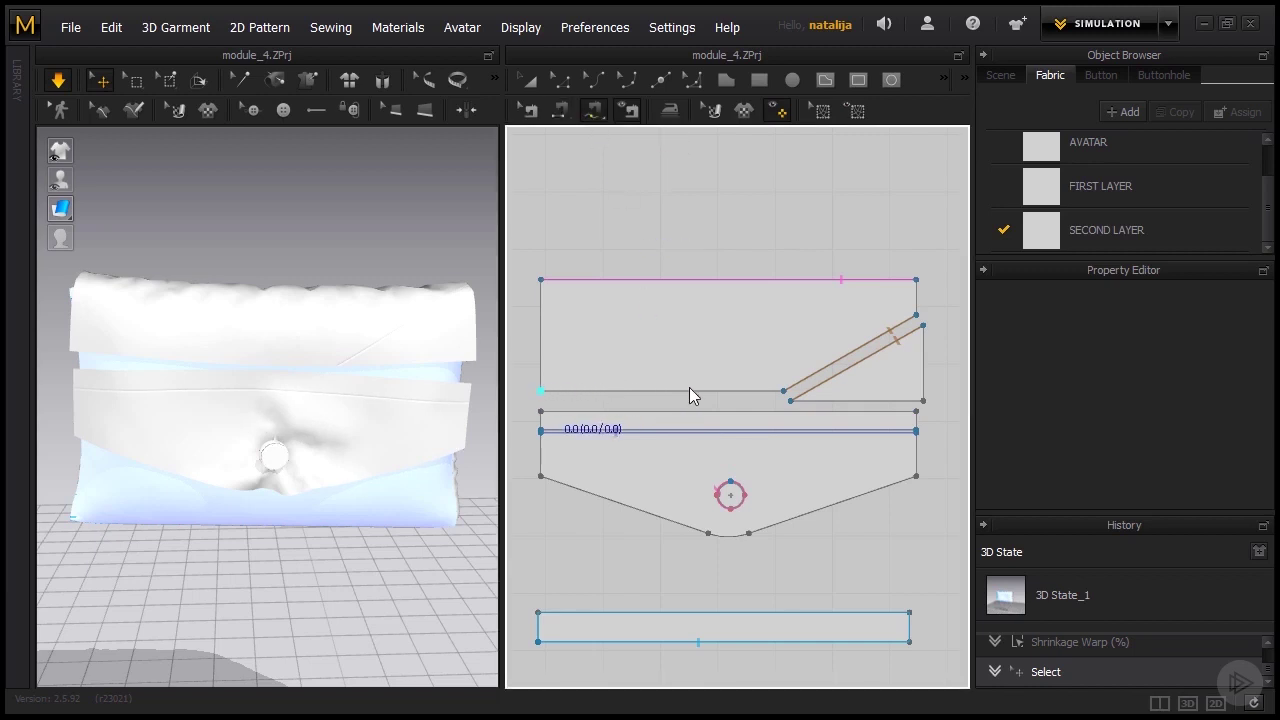
left_click(780, 390)
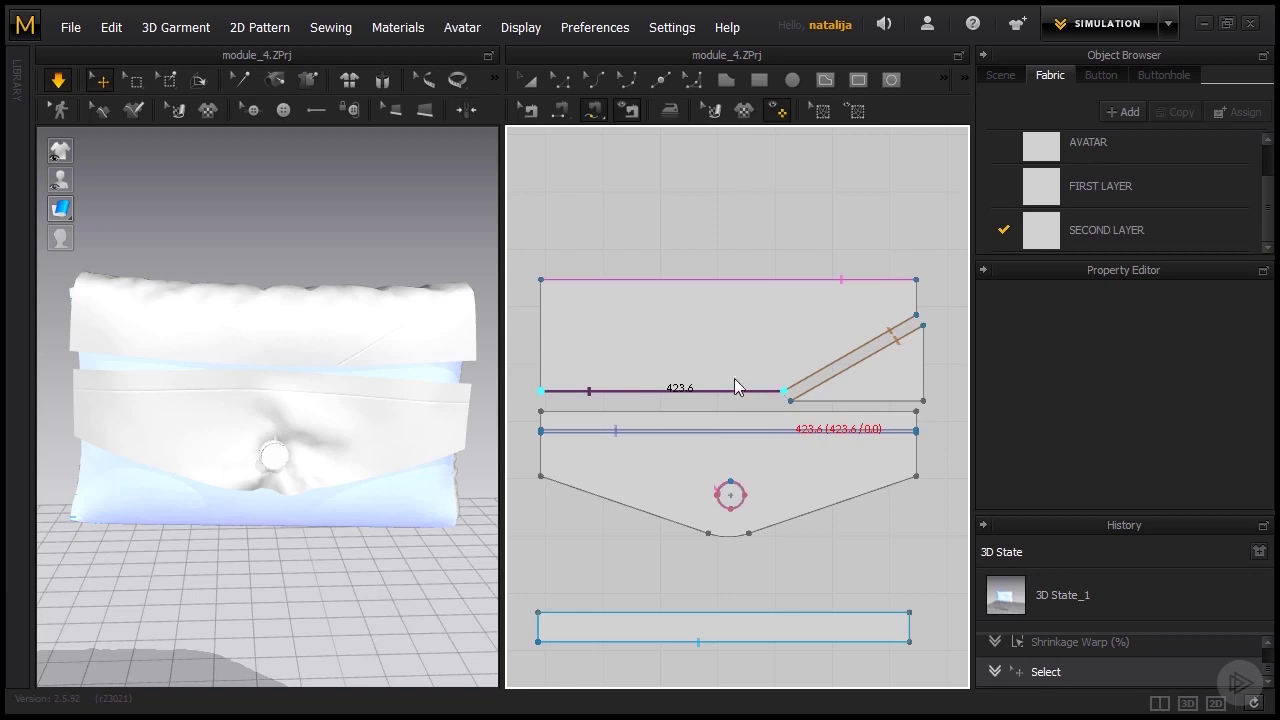
left_click(541, 411)
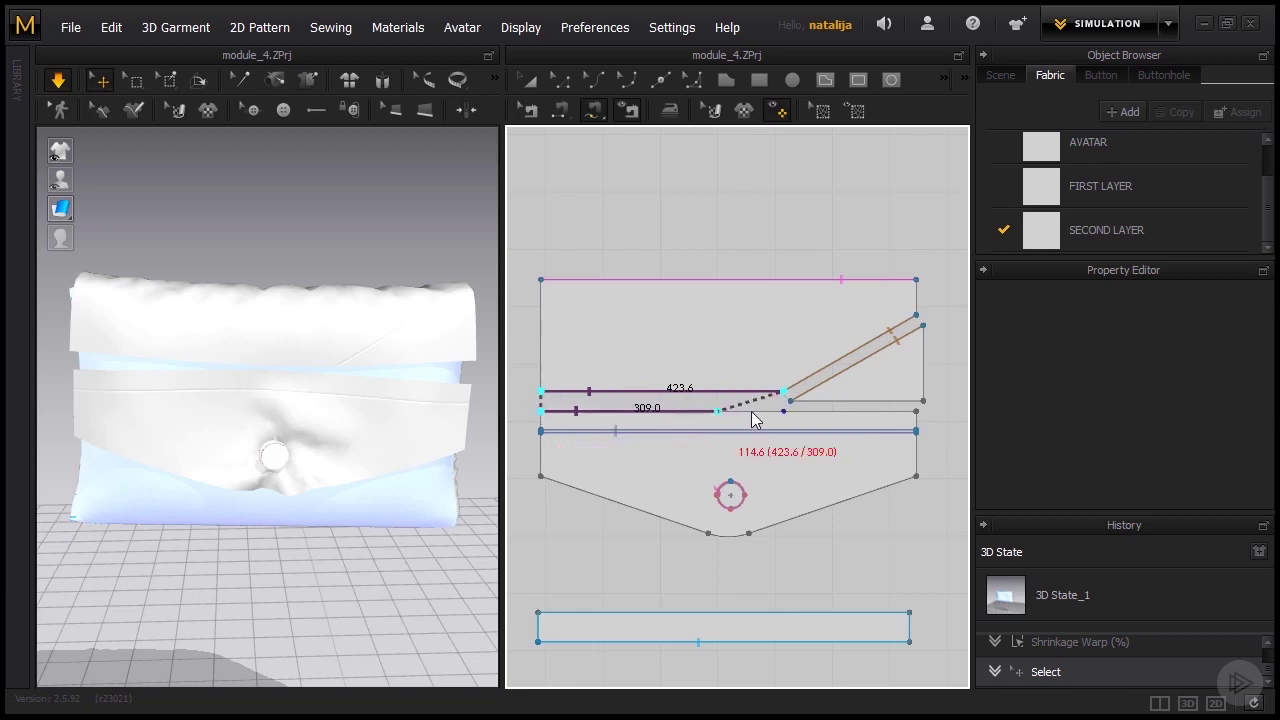
left_click(785, 409)
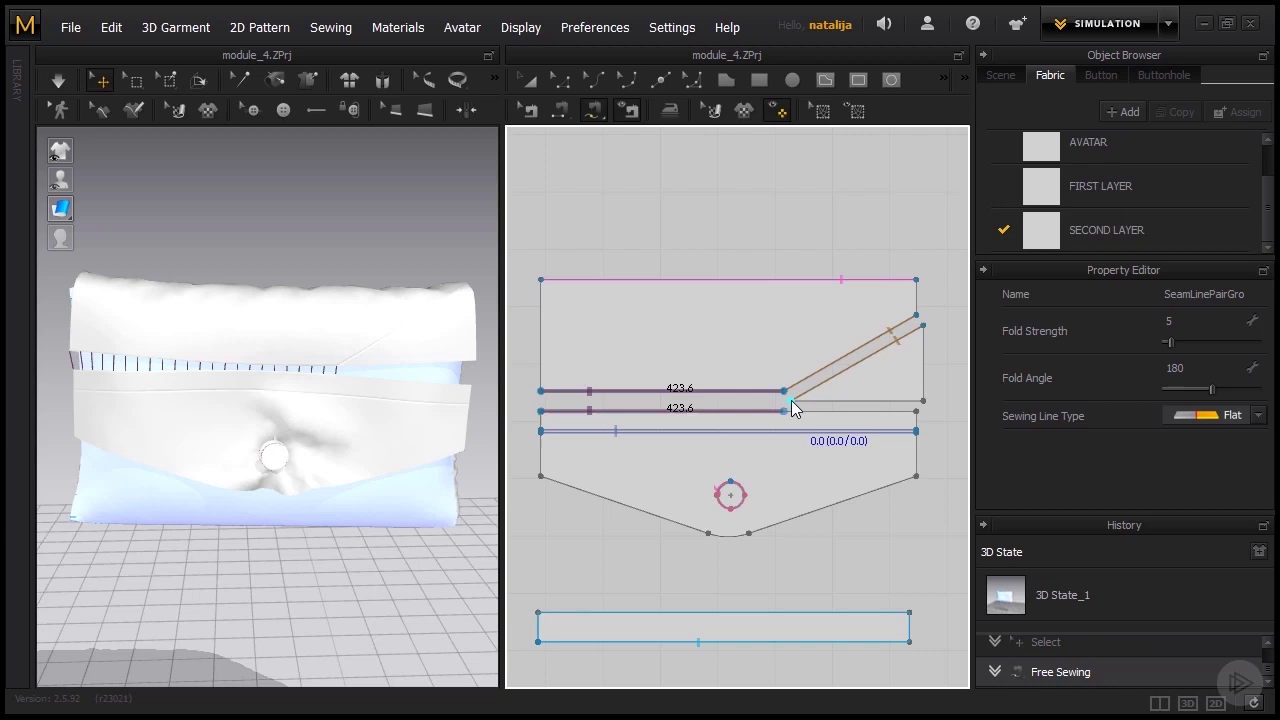
left_click(791, 401)
left_click(921, 402)
left_click(788, 414)
left_click(912, 414)
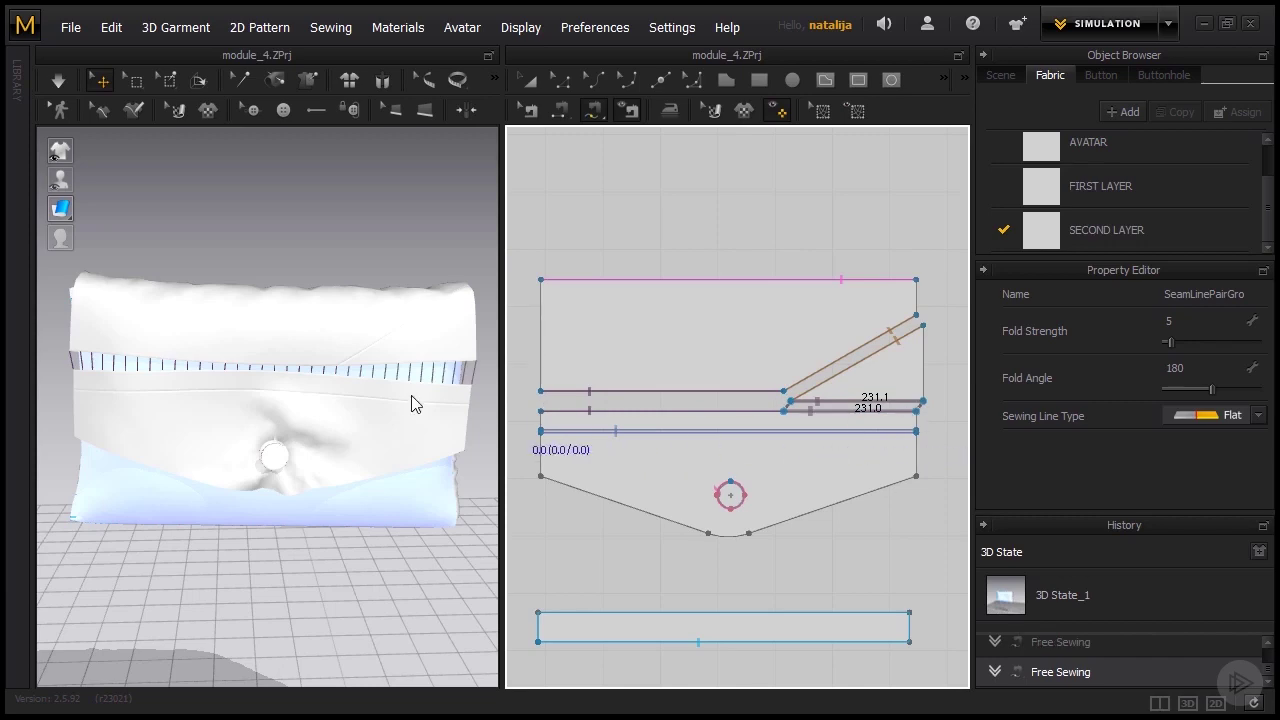
key("space")
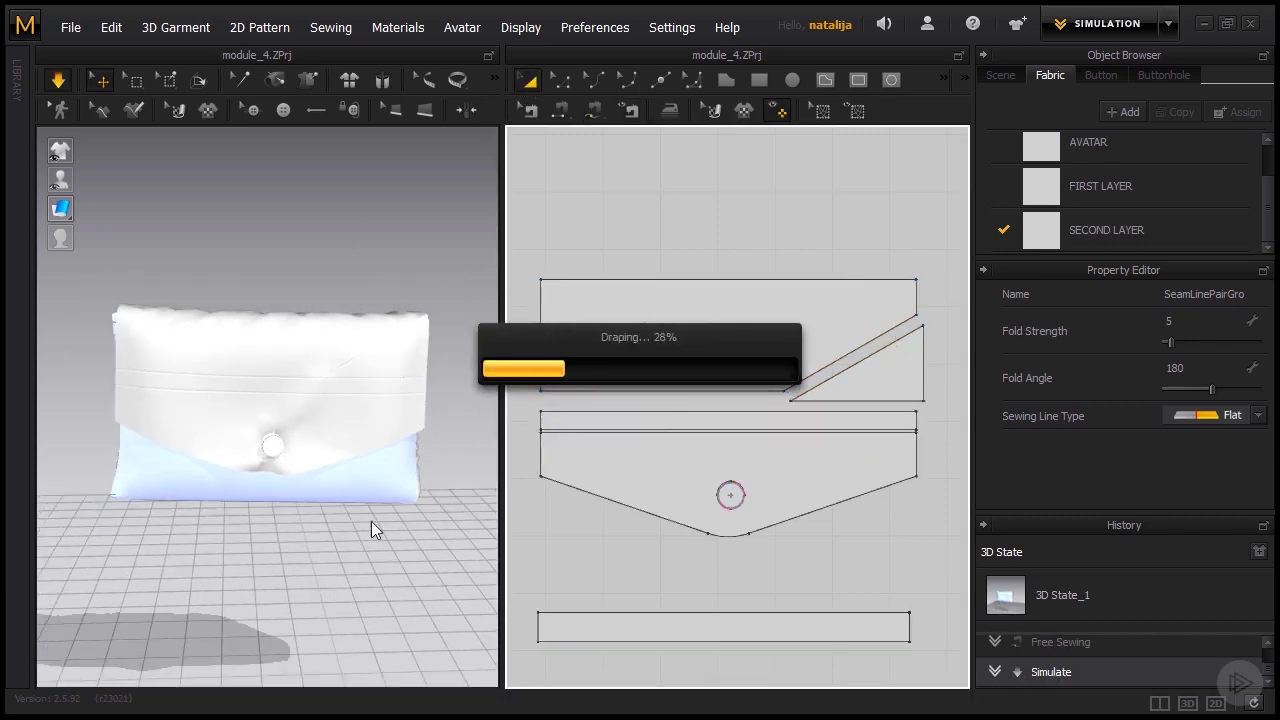
- Orbit the view to inspect the puffed quilted back while the bag drapes
right_click_drag(371, 521, 260, 504)
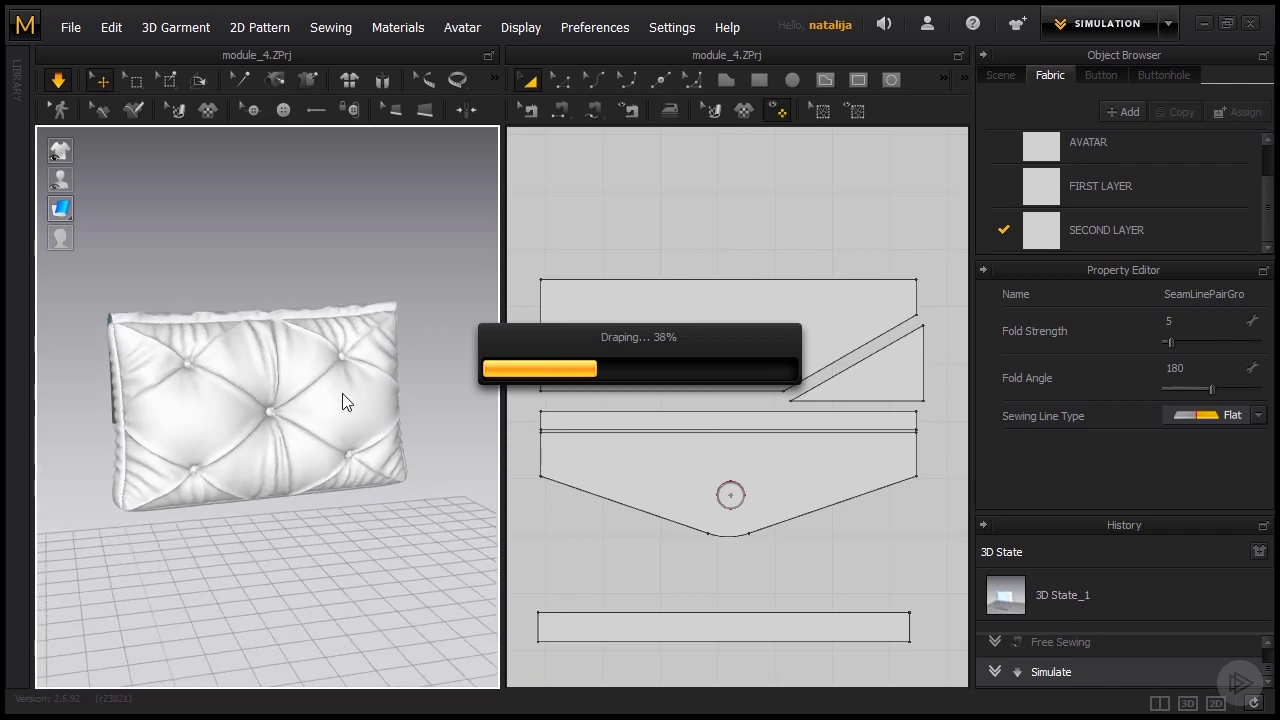